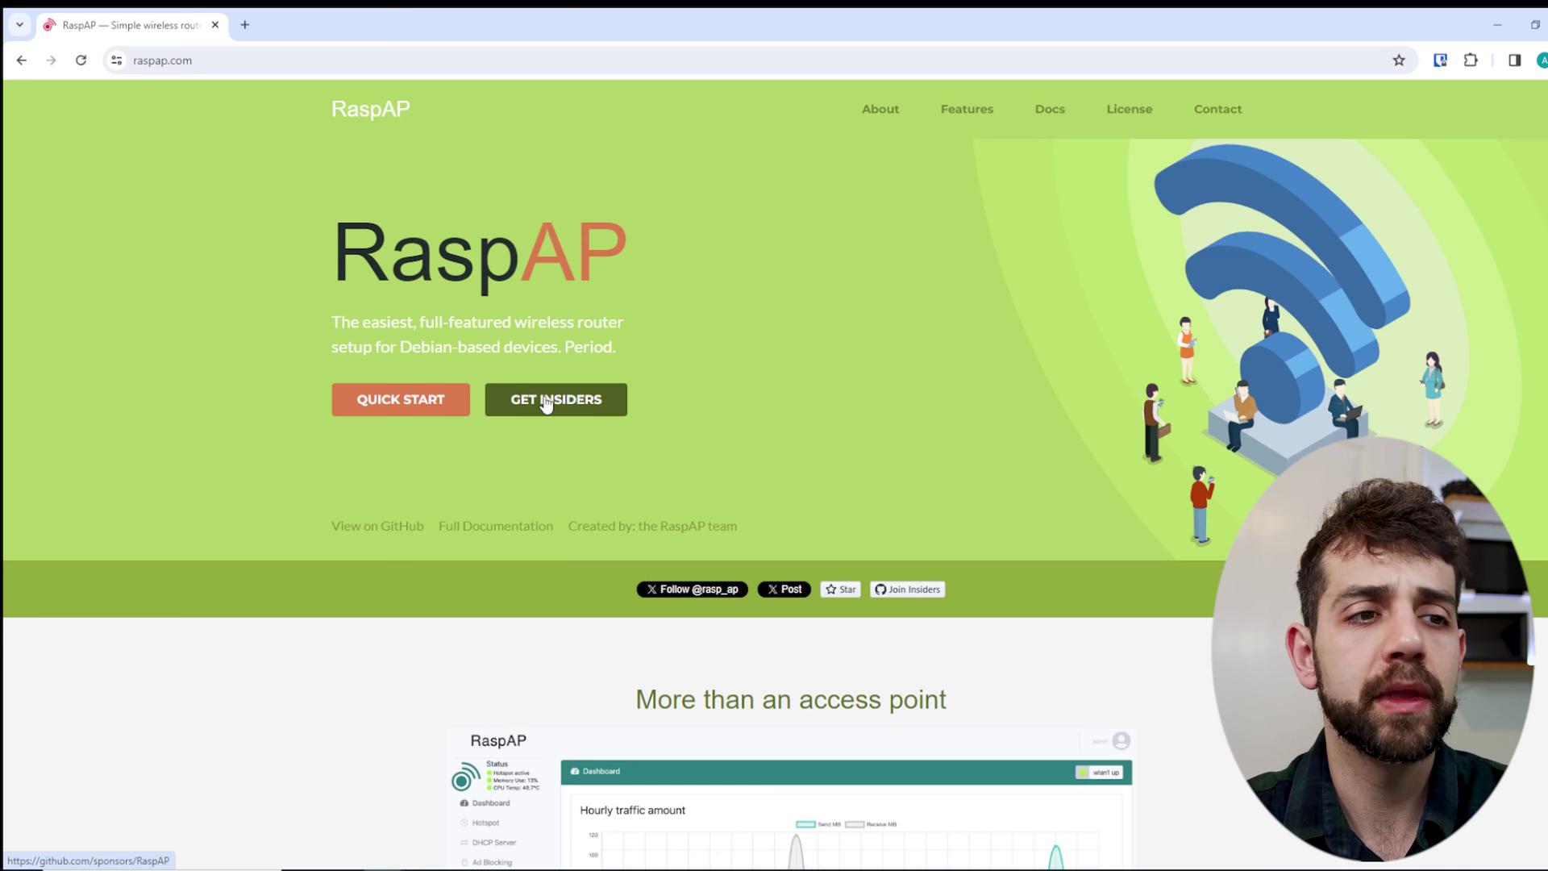
- Scroll the raspap.com homepage past the features list down to the Quick Start commands
{"action": "scroll", "coordinate": [546, 404], "scroll_direction": "down", "scroll_amount": 3}
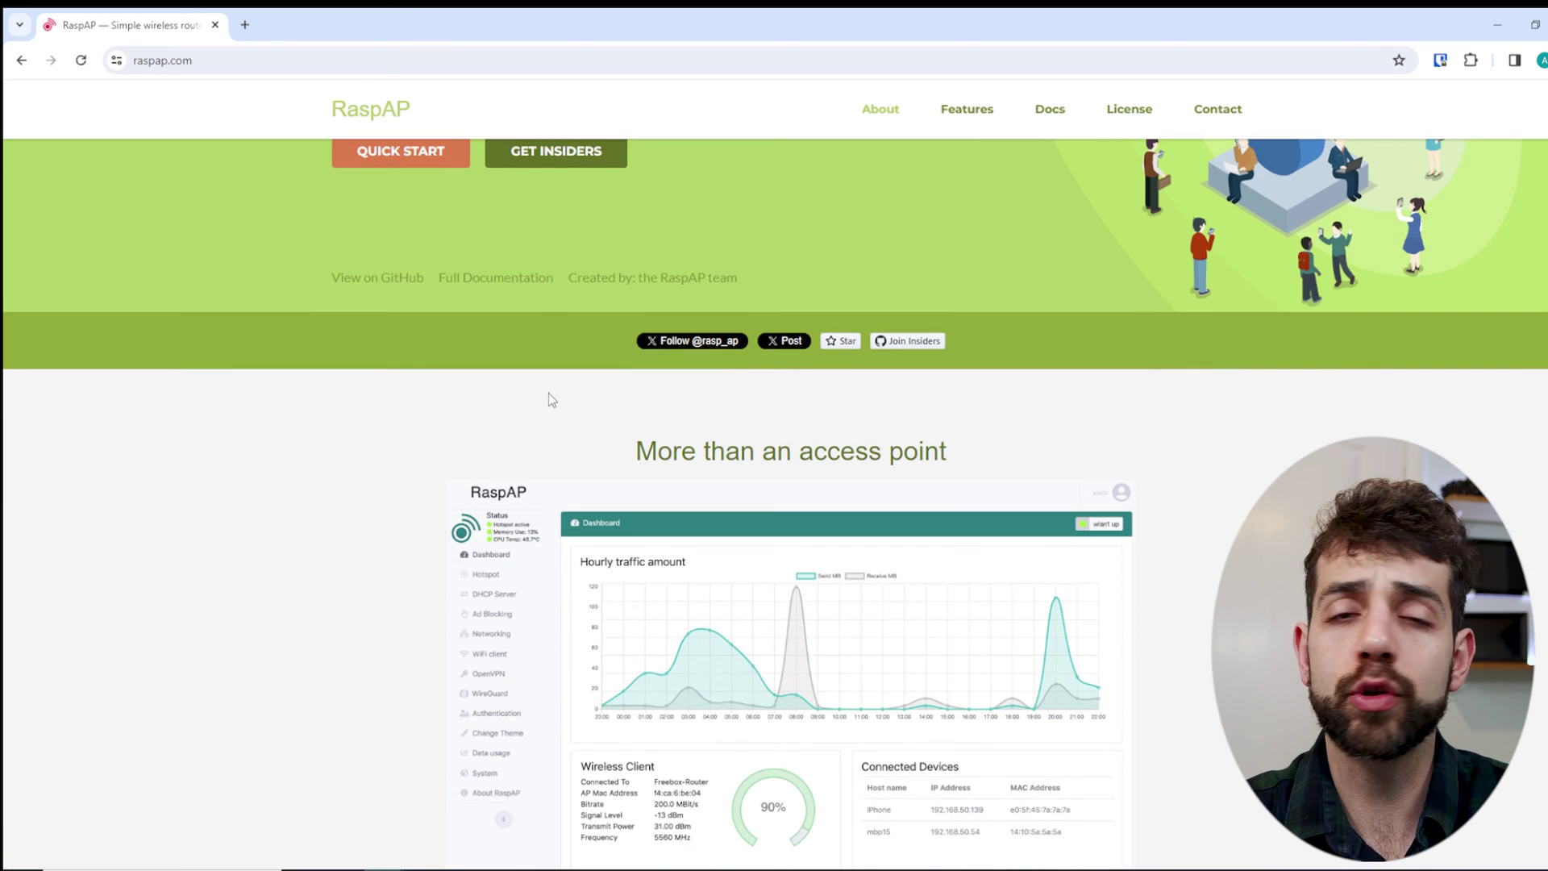
{"action": "scroll", "coordinate": [552, 400], "scroll_direction": "down", "scroll_amount": 2}
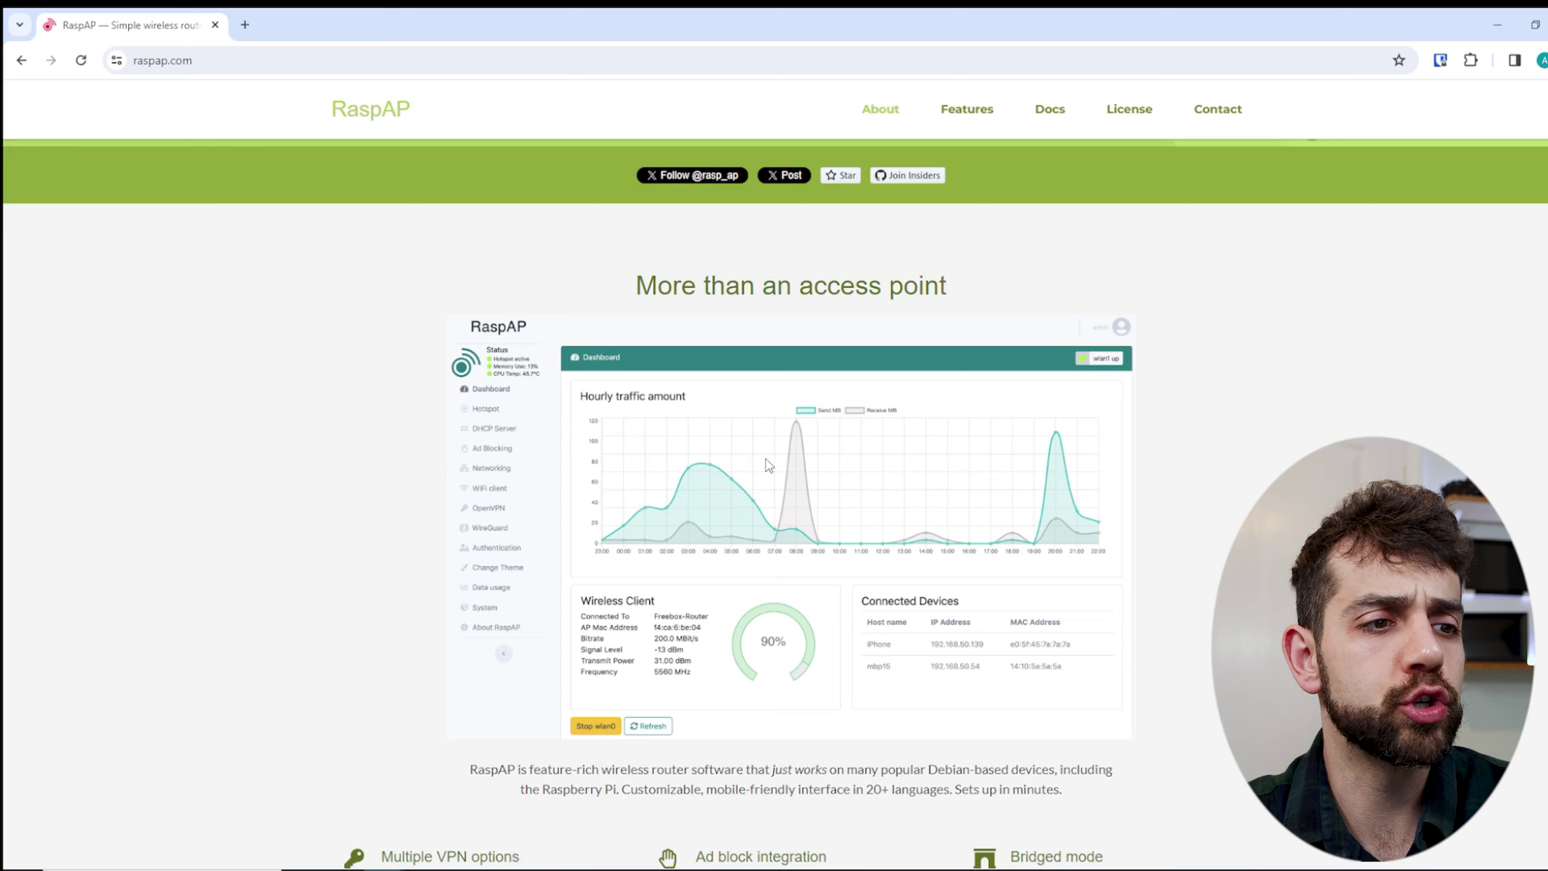
{"action": "scroll", "coordinate": [762, 468], "scroll_direction": "down", "scroll_amount": 6}
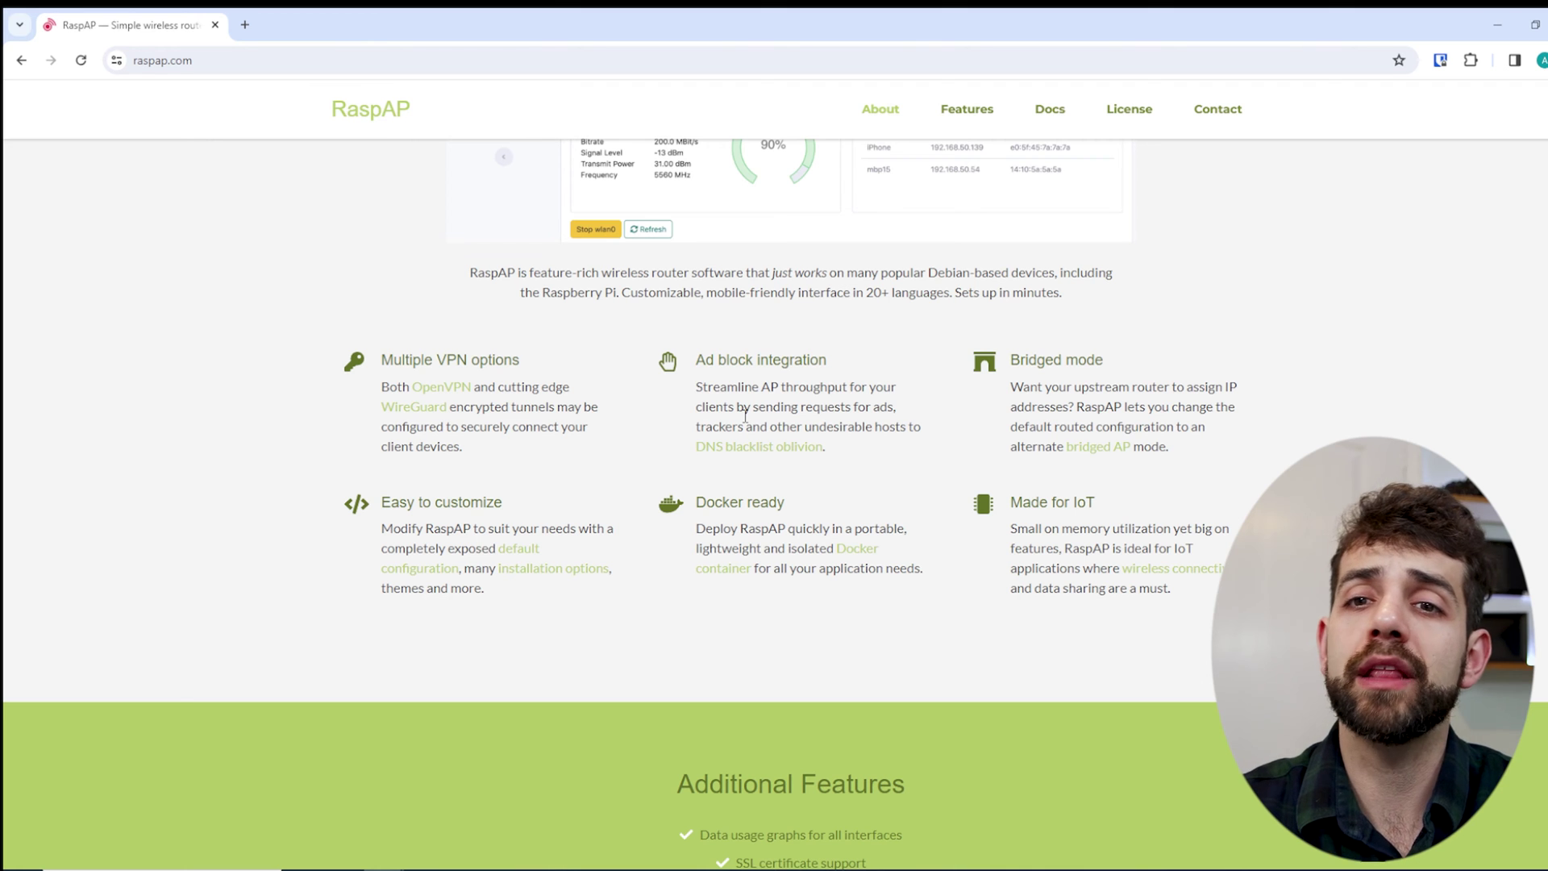
{"action": "scroll", "coordinate": [746, 416], "scroll_direction": "down", "scroll_amount": 5}
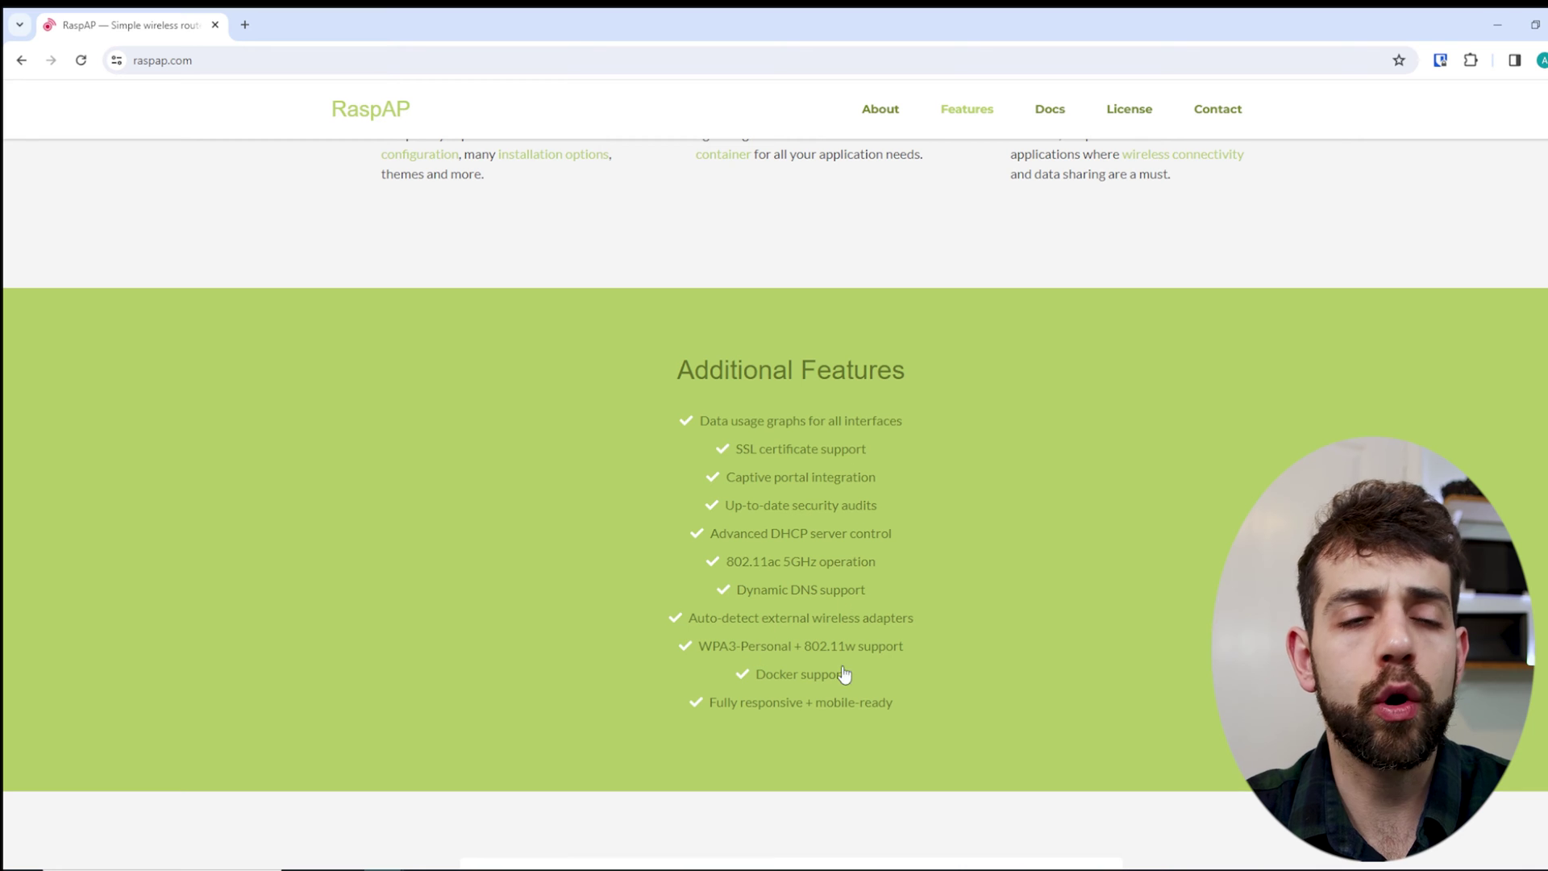
{"action": "scroll", "coordinate": [841, 713], "scroll_direction": "down", "scroll_amount": 8}
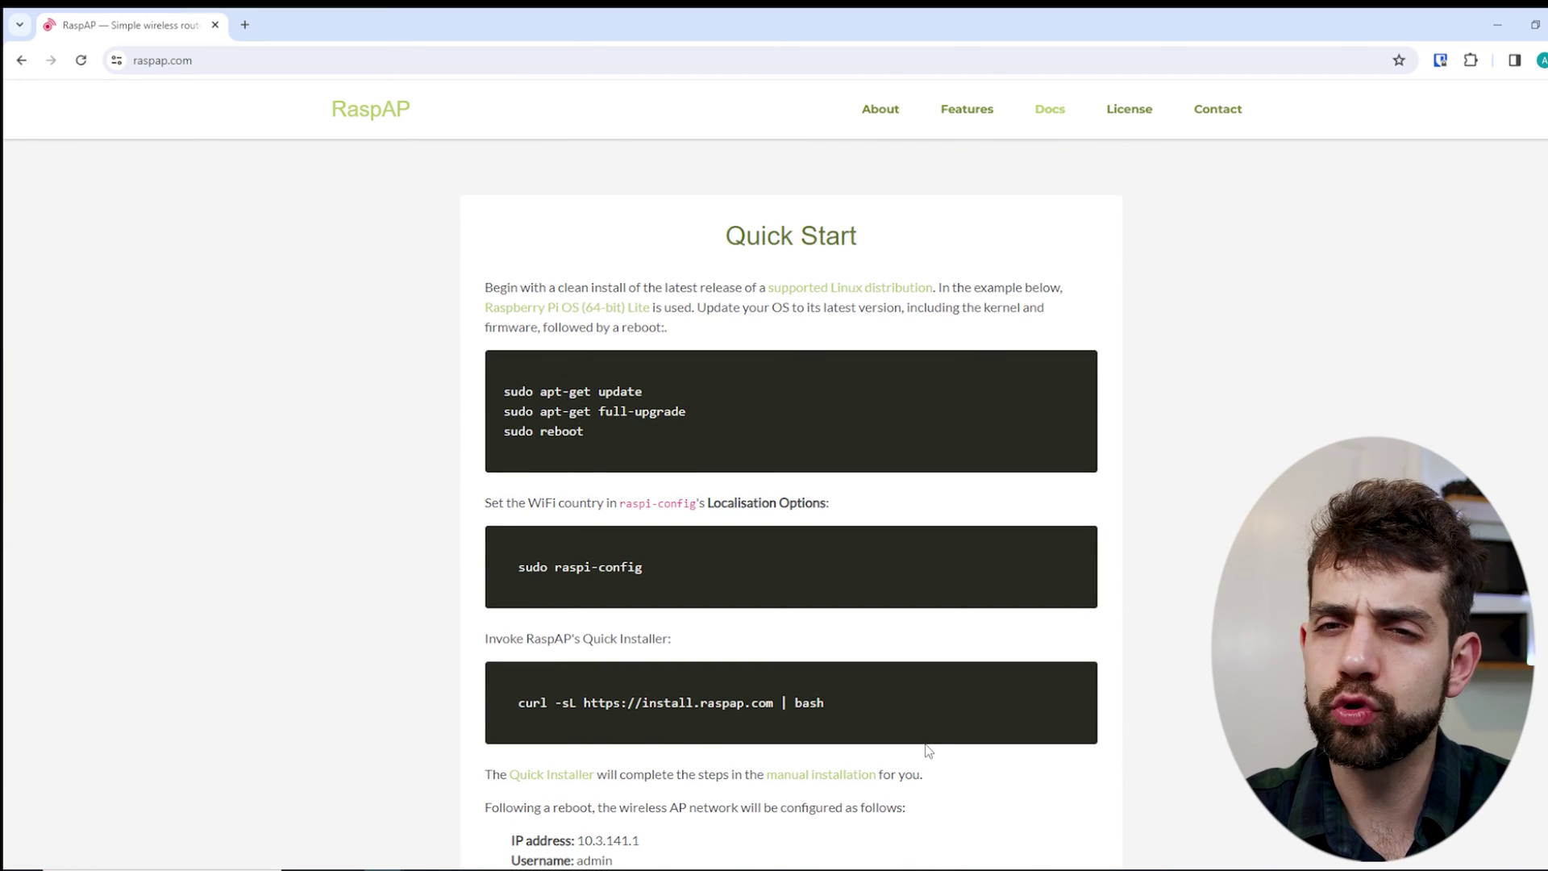
- Scroll down to read the default credentials and Supported Distributions table, then back up to Quick Start
{"action": "scroll", "coordinate": [927, 750], "scroll_direction": "down", "scroll_amount": 3}
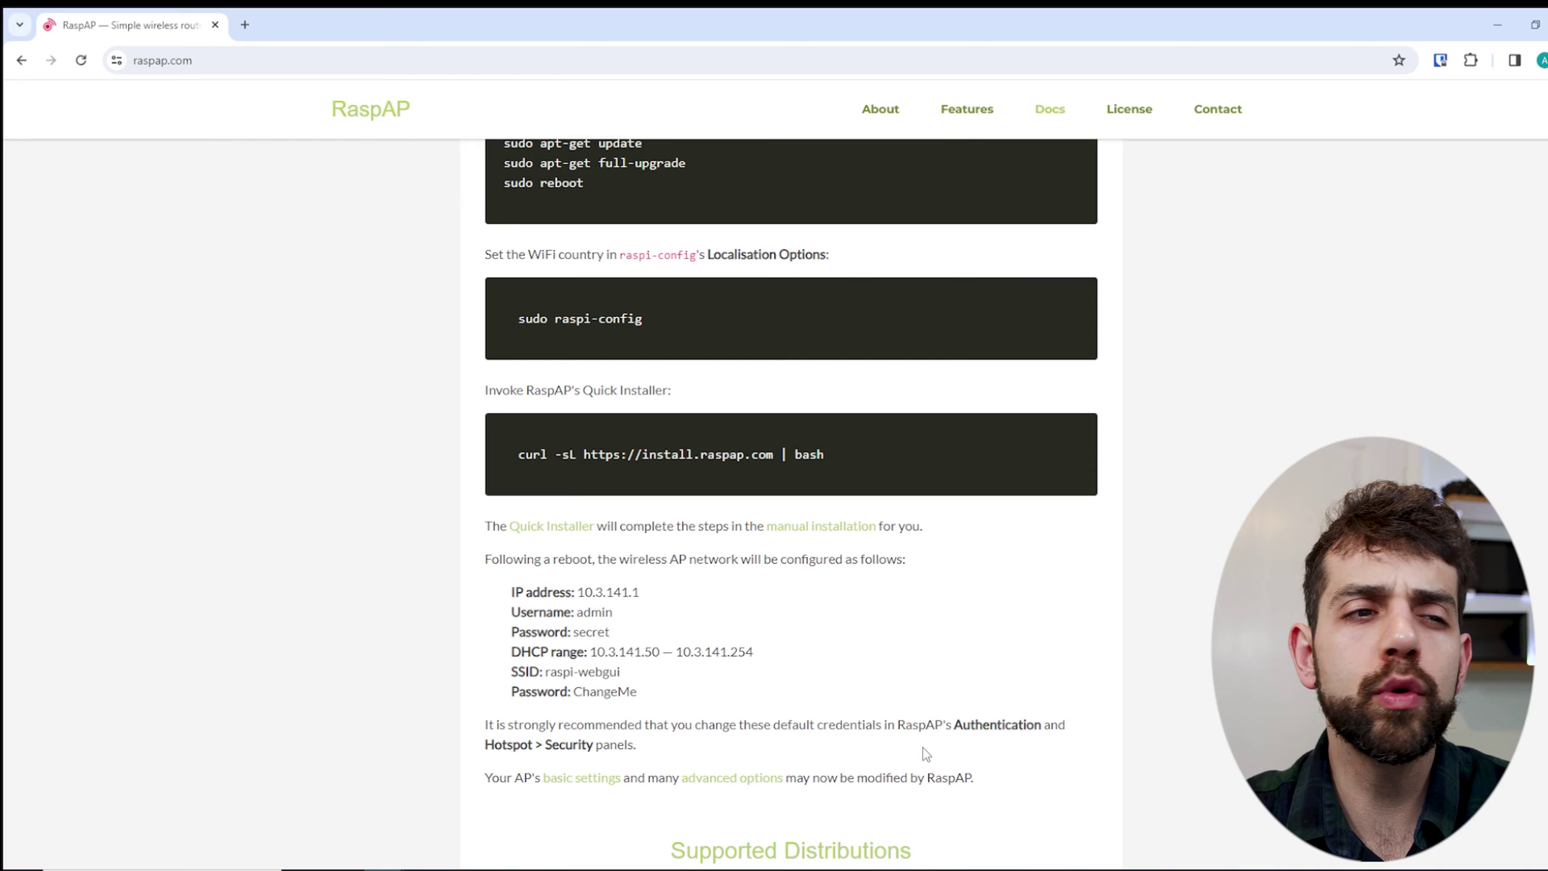
{"action": "scroll", "coordinate": [923, 747], "scroll_direction": "down", "scroll_amount": 7}
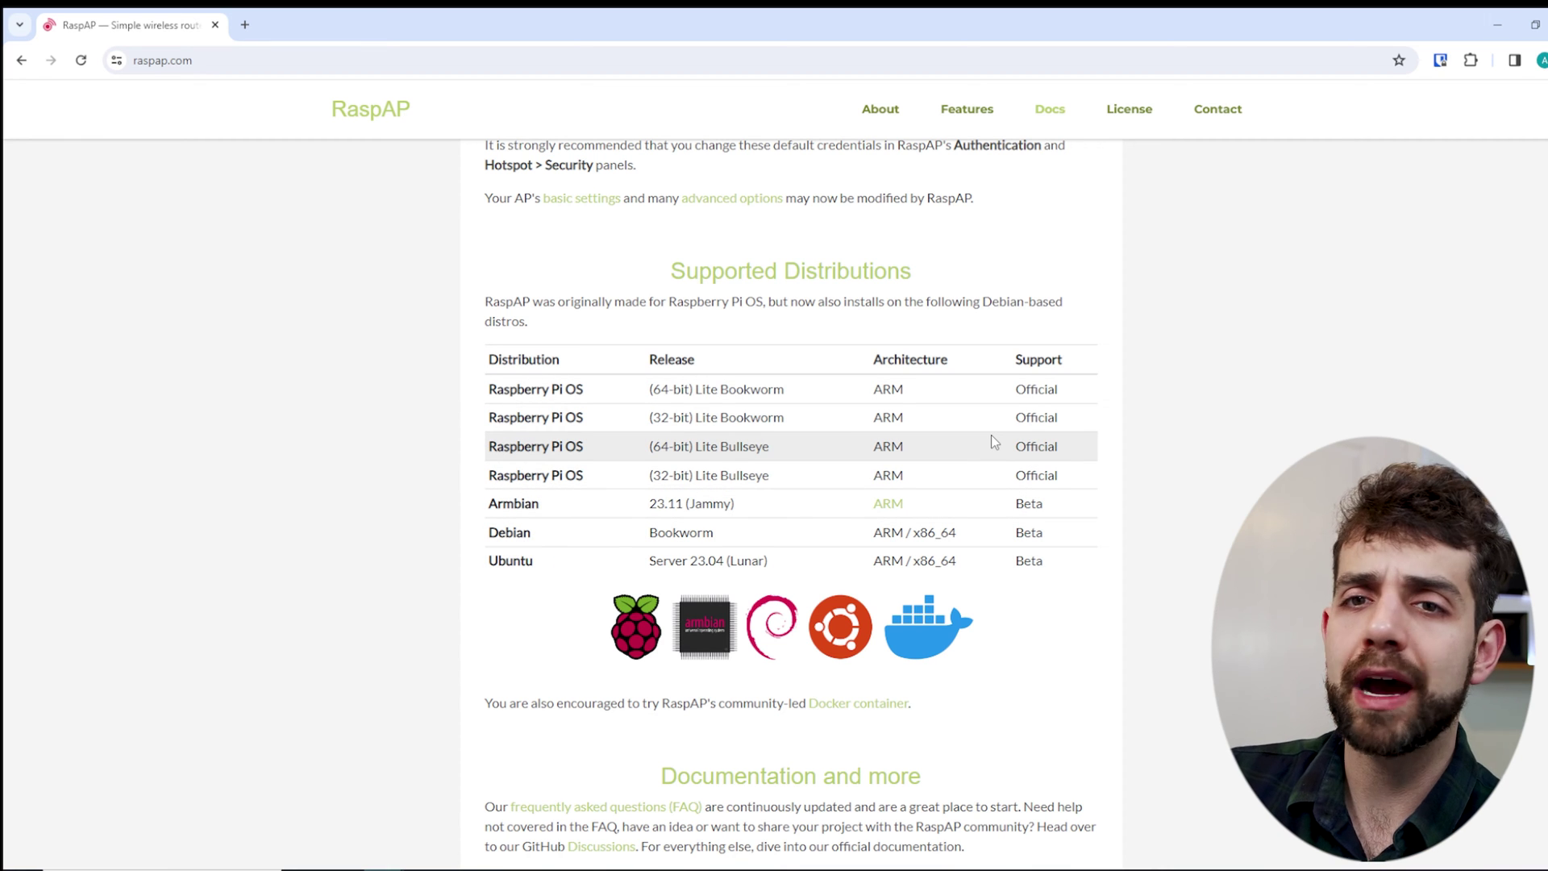
{"action": "scroll", "coordinate": [988, 435], "scroll_direction": "up", "scroll_amount": 10}
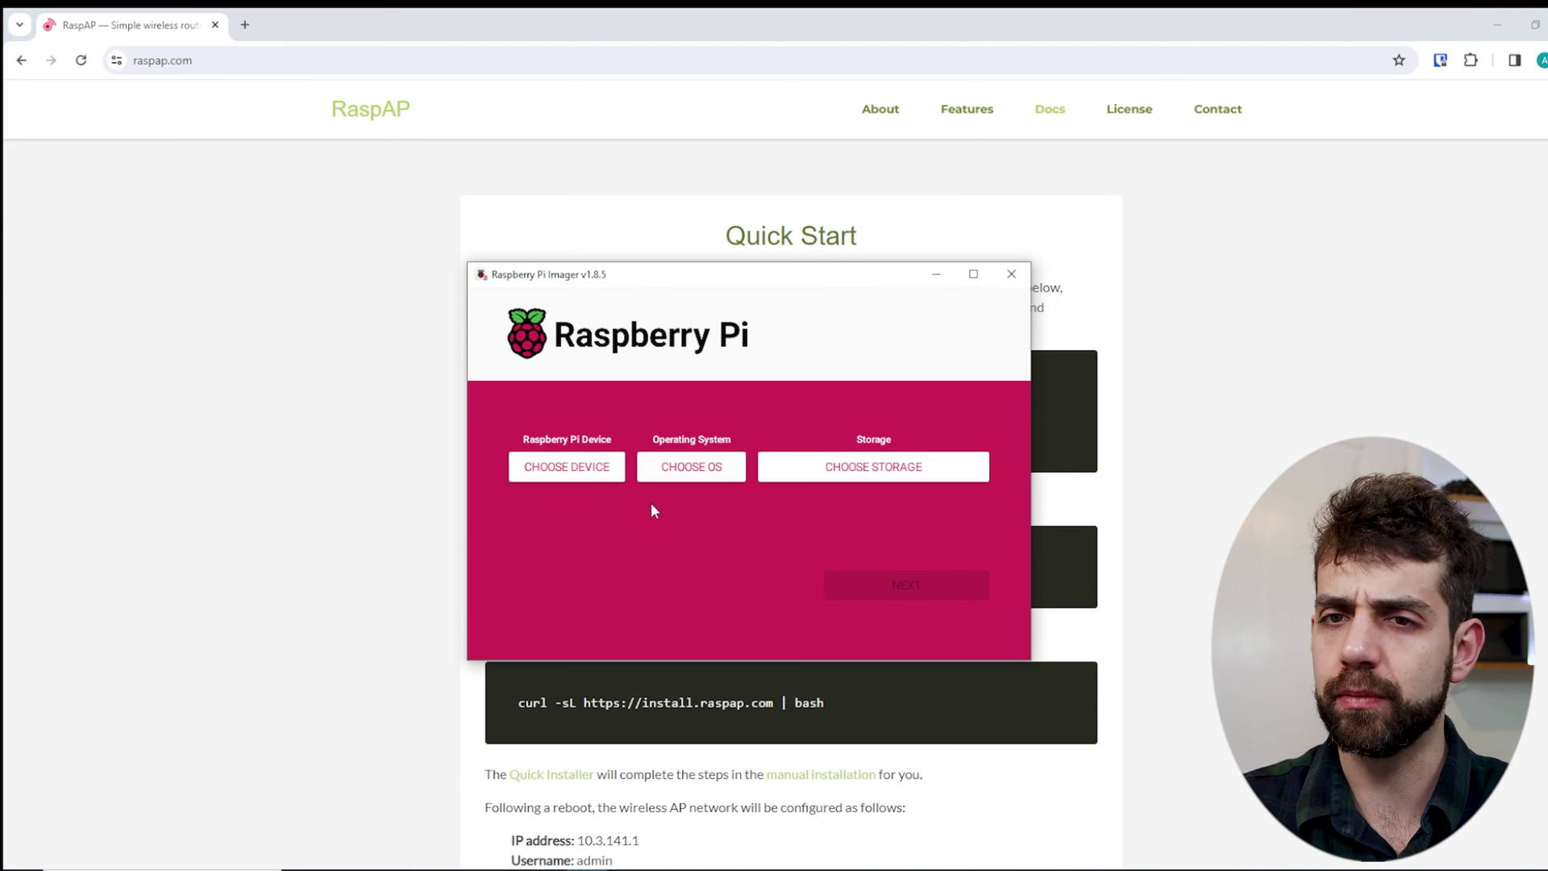
- Try Raspberry Pi 5 and then Raspberry Pi Zero 2 W as the device, browsing the OS list without choosing
{"action": "scroll", "coordinate": [912, 787], "scroll_direction": "down", "scroll_amount": 7}
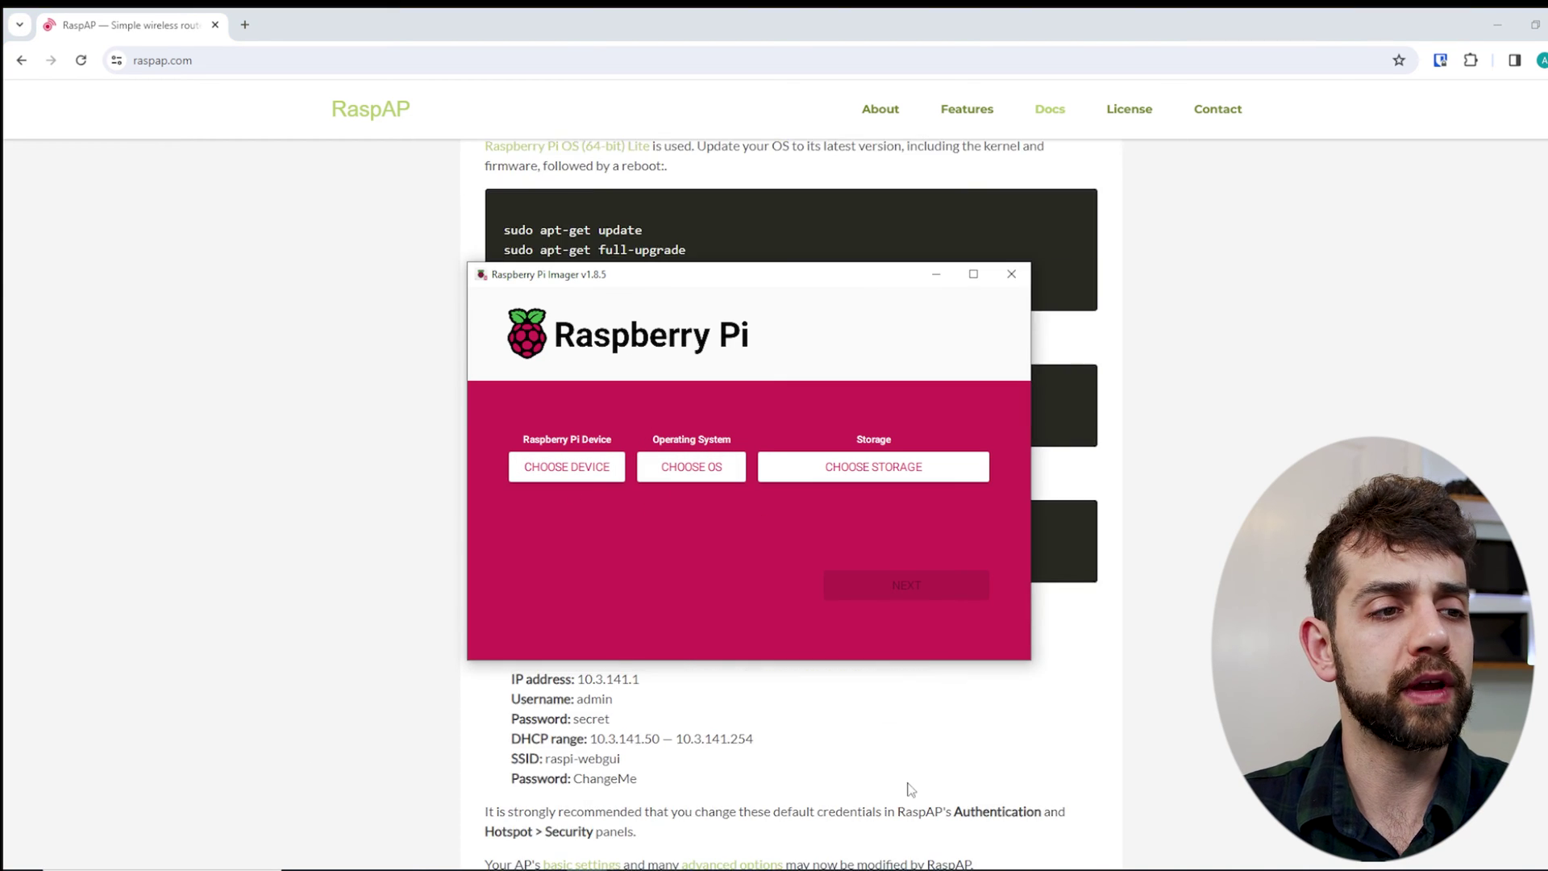
{"action": "scroll", "coordinate": [926, 779], "scroll_direction": "up", "scroll_amount": 2}
{"action": "scroll", "coordinate": [926, 779], "scroll_direction": "down", "scroll_amount": 1}
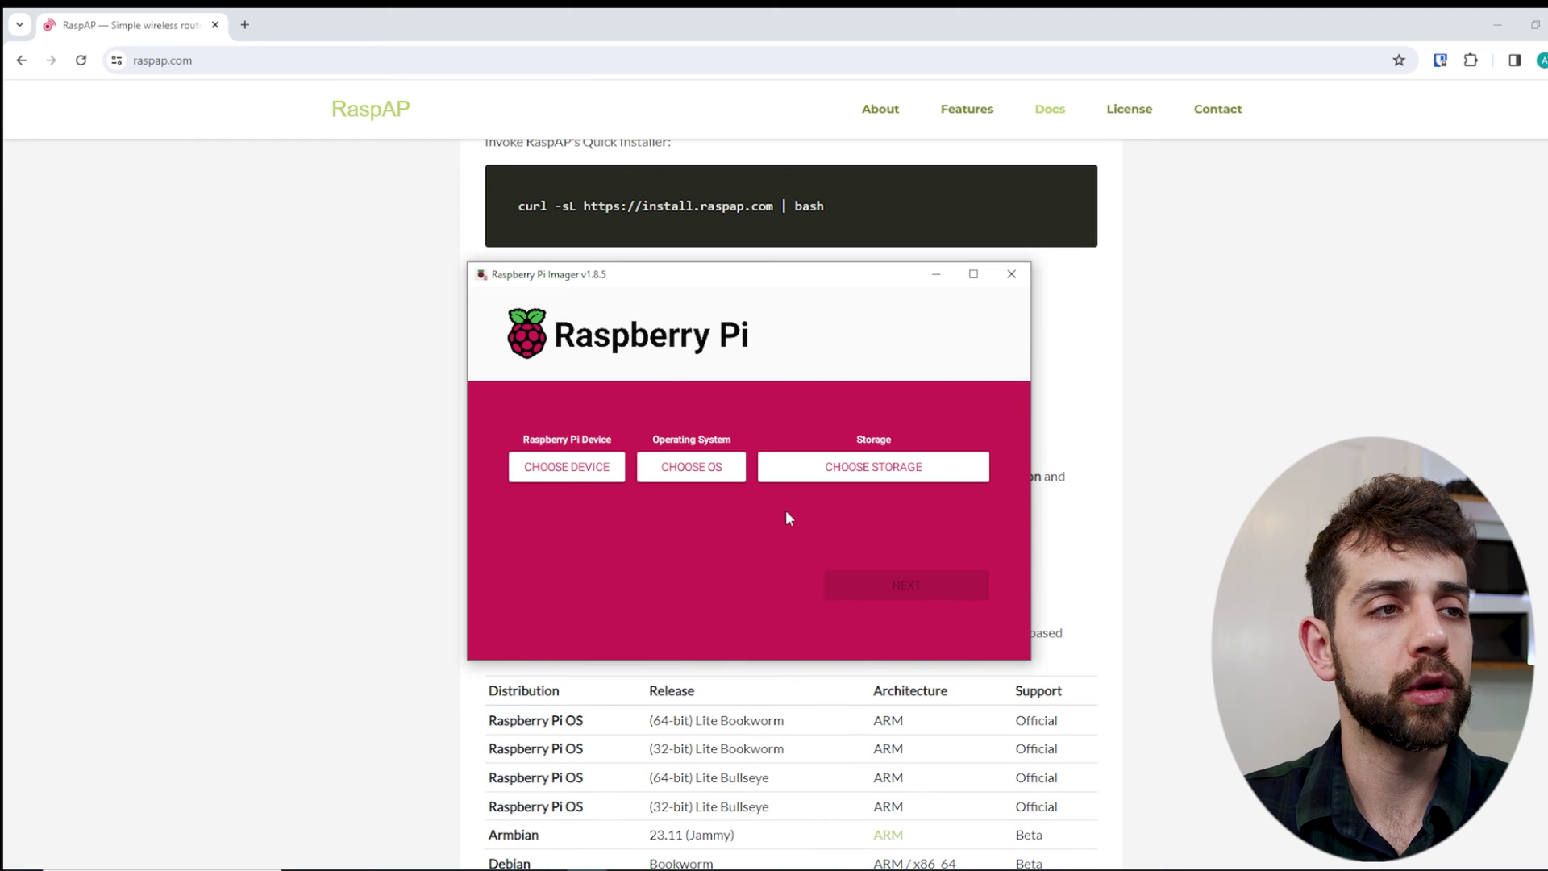
{"action": "left_click", "coordinate": [574, 466]}
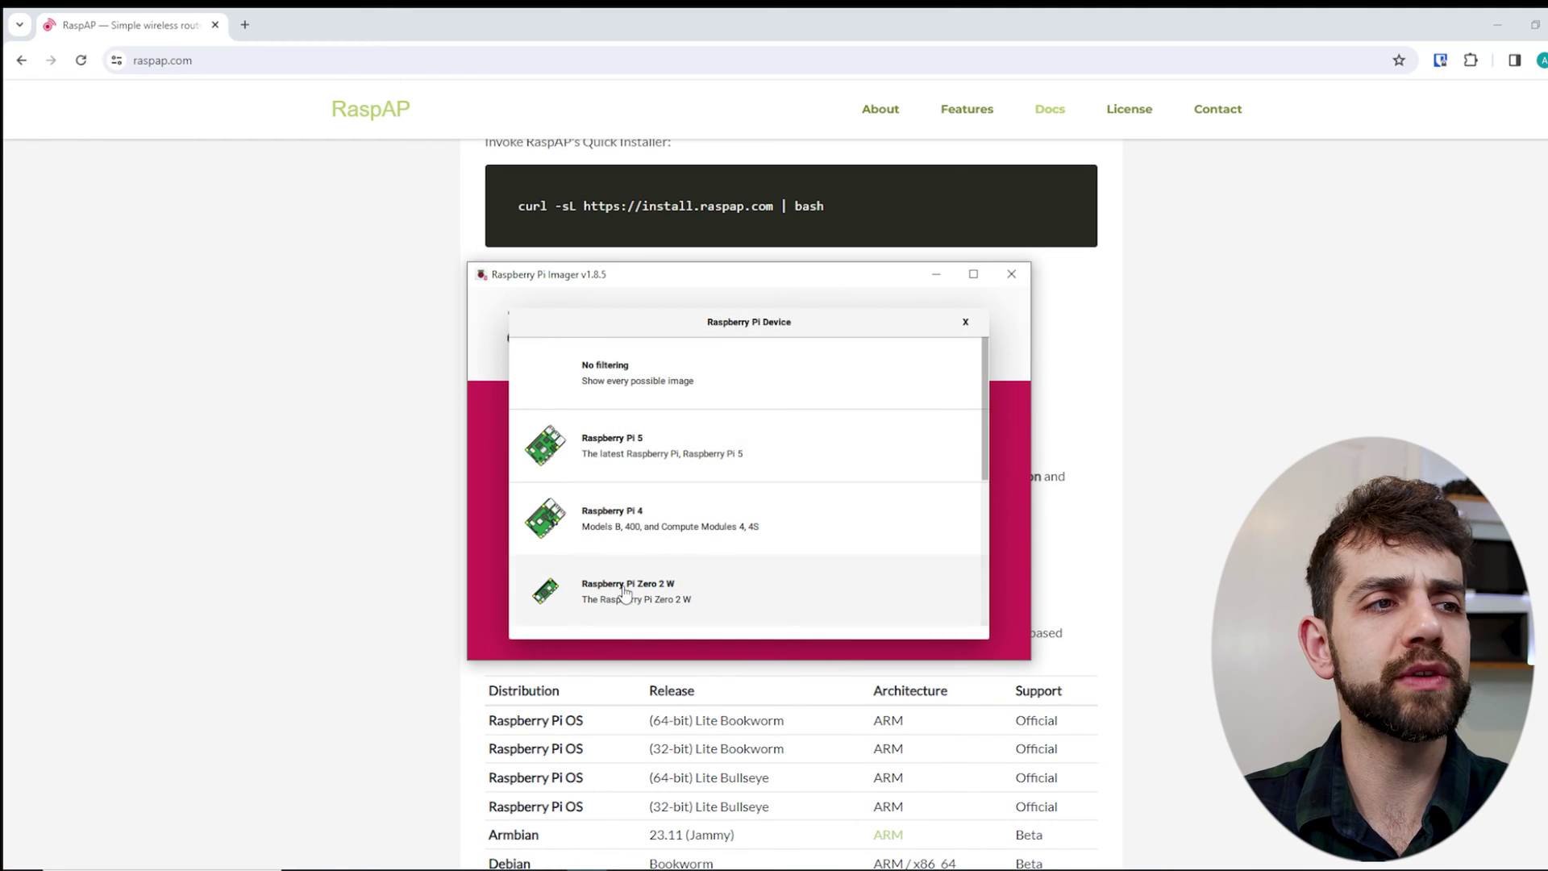
{"action": "left_click", "coordinate": [649, 466]}
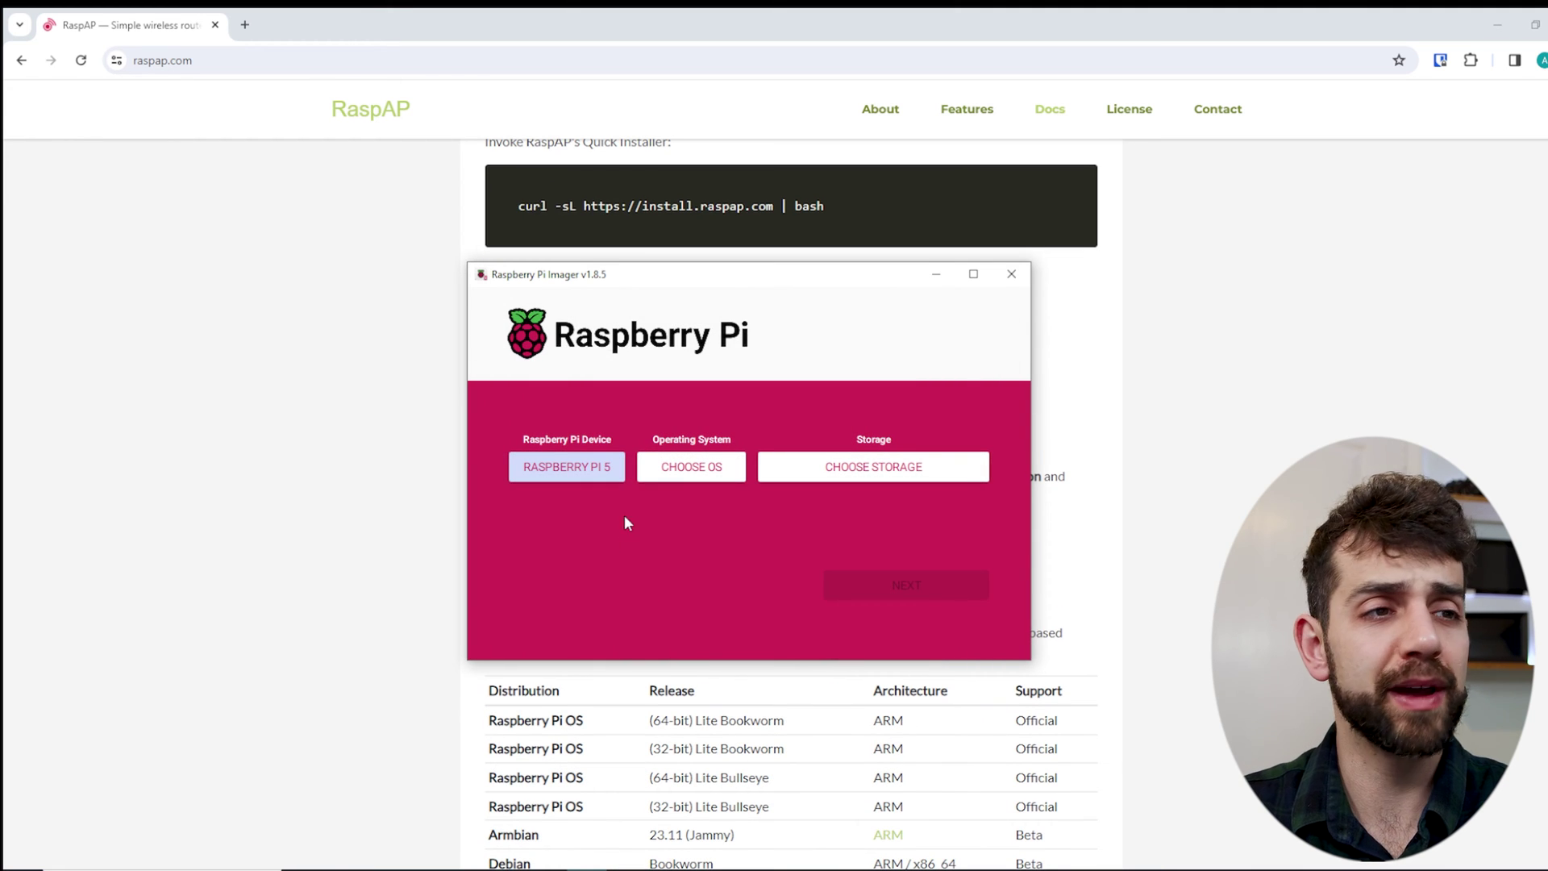
{"action": "left_click", "coordinate": [691, 467]}
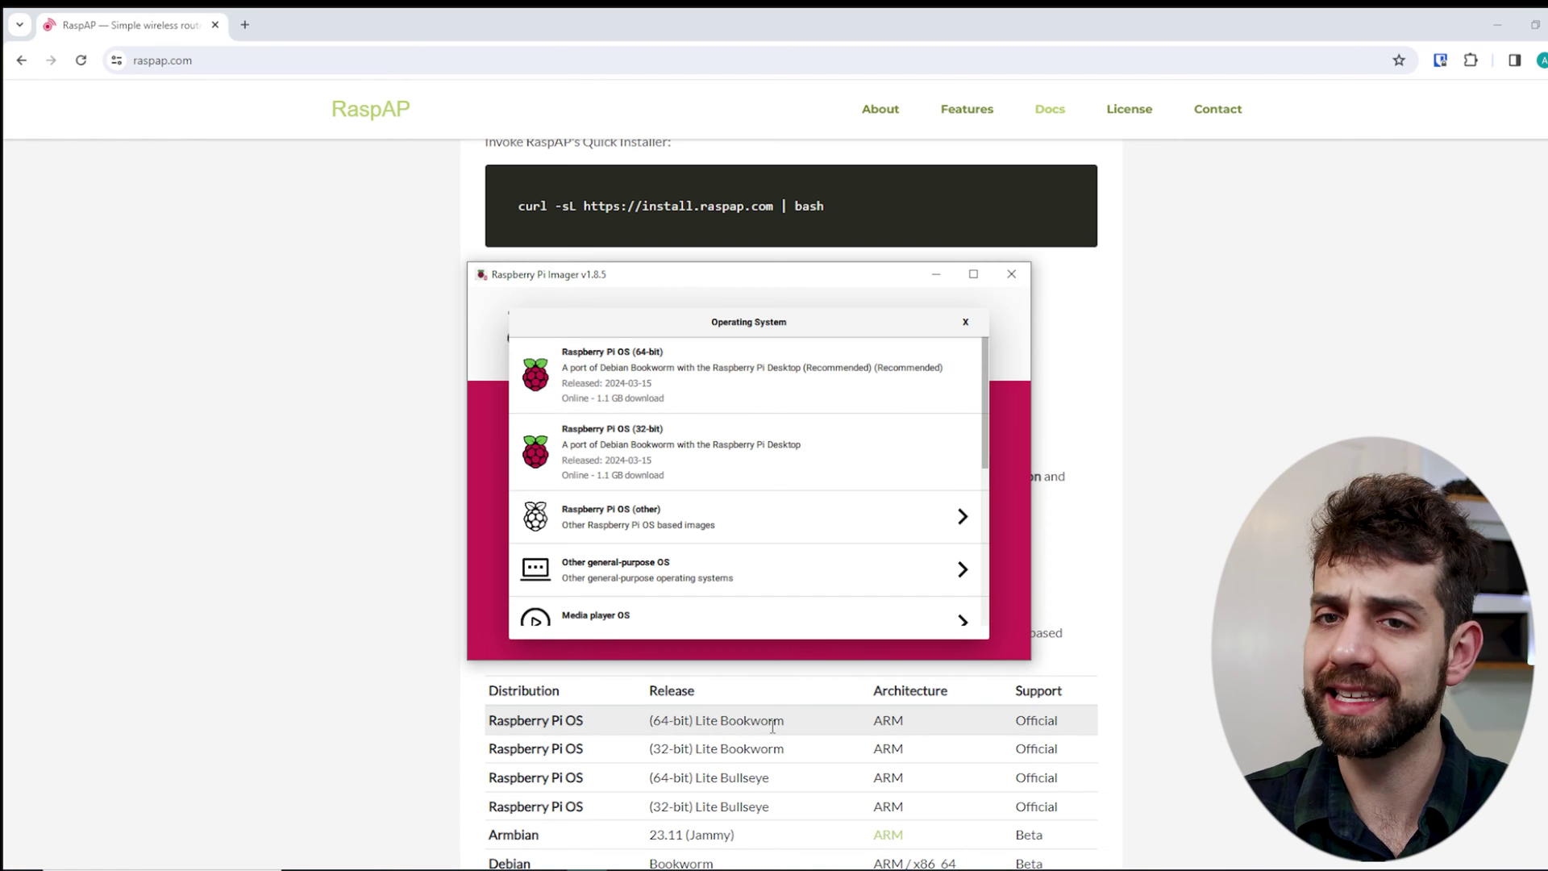
{"action": "left_click", "coordinate": [965, 322]}
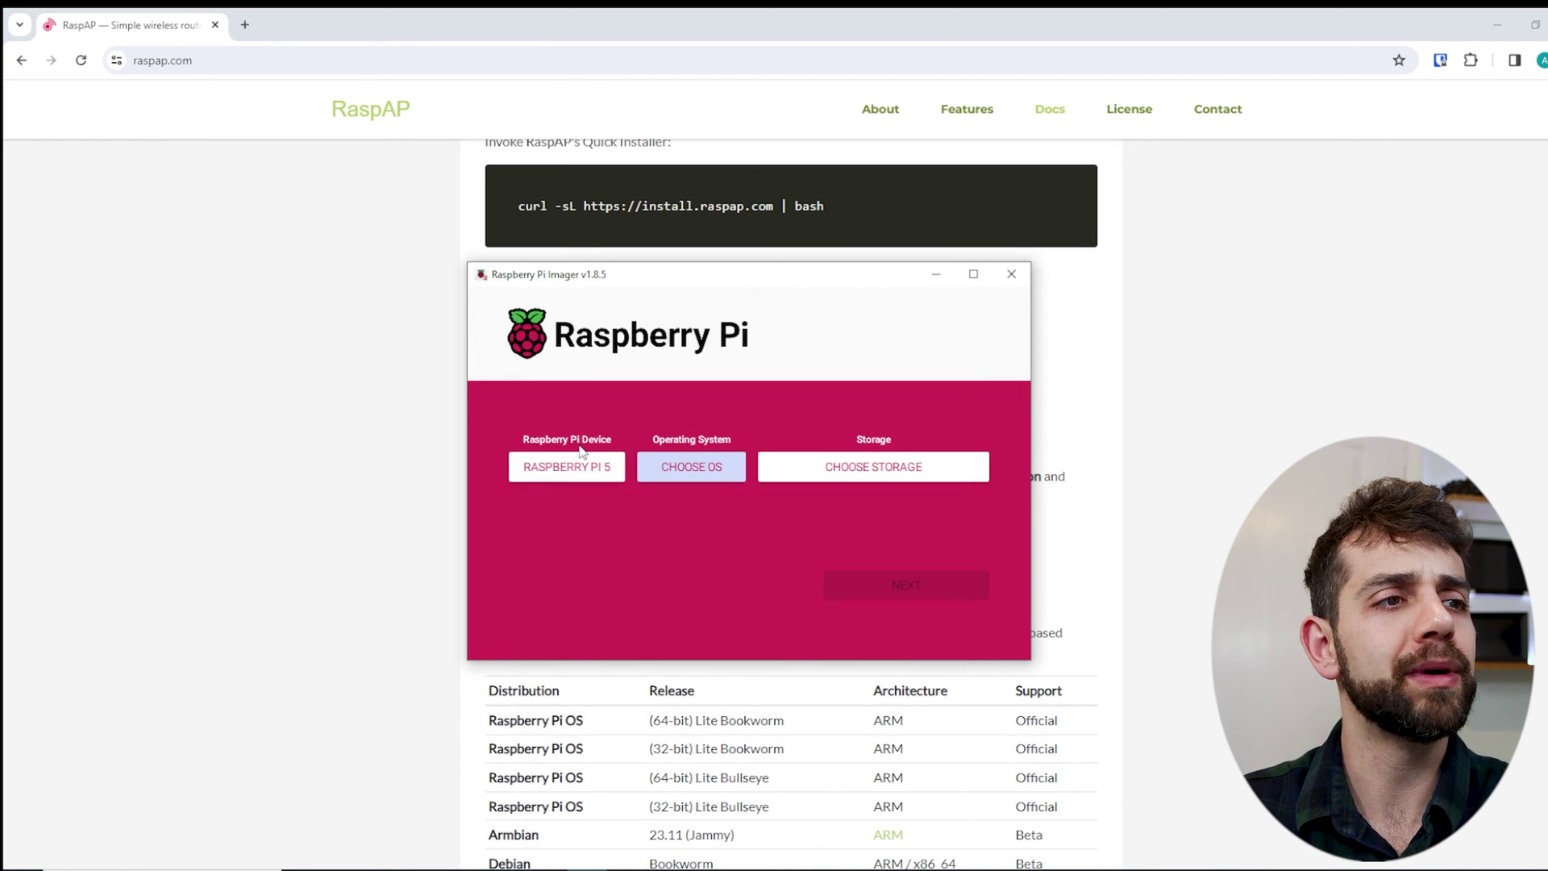
{"action": "left_click", "coordinate": [611, 465]}
{"action": "scroll", "coordinate": [645, 541], "scroll_direction": "down", "scroll_amount": 1}
{"action": "scroll", "coordinate": [654, 541], "scroll_direction": "down", "scroll_amount": 2}
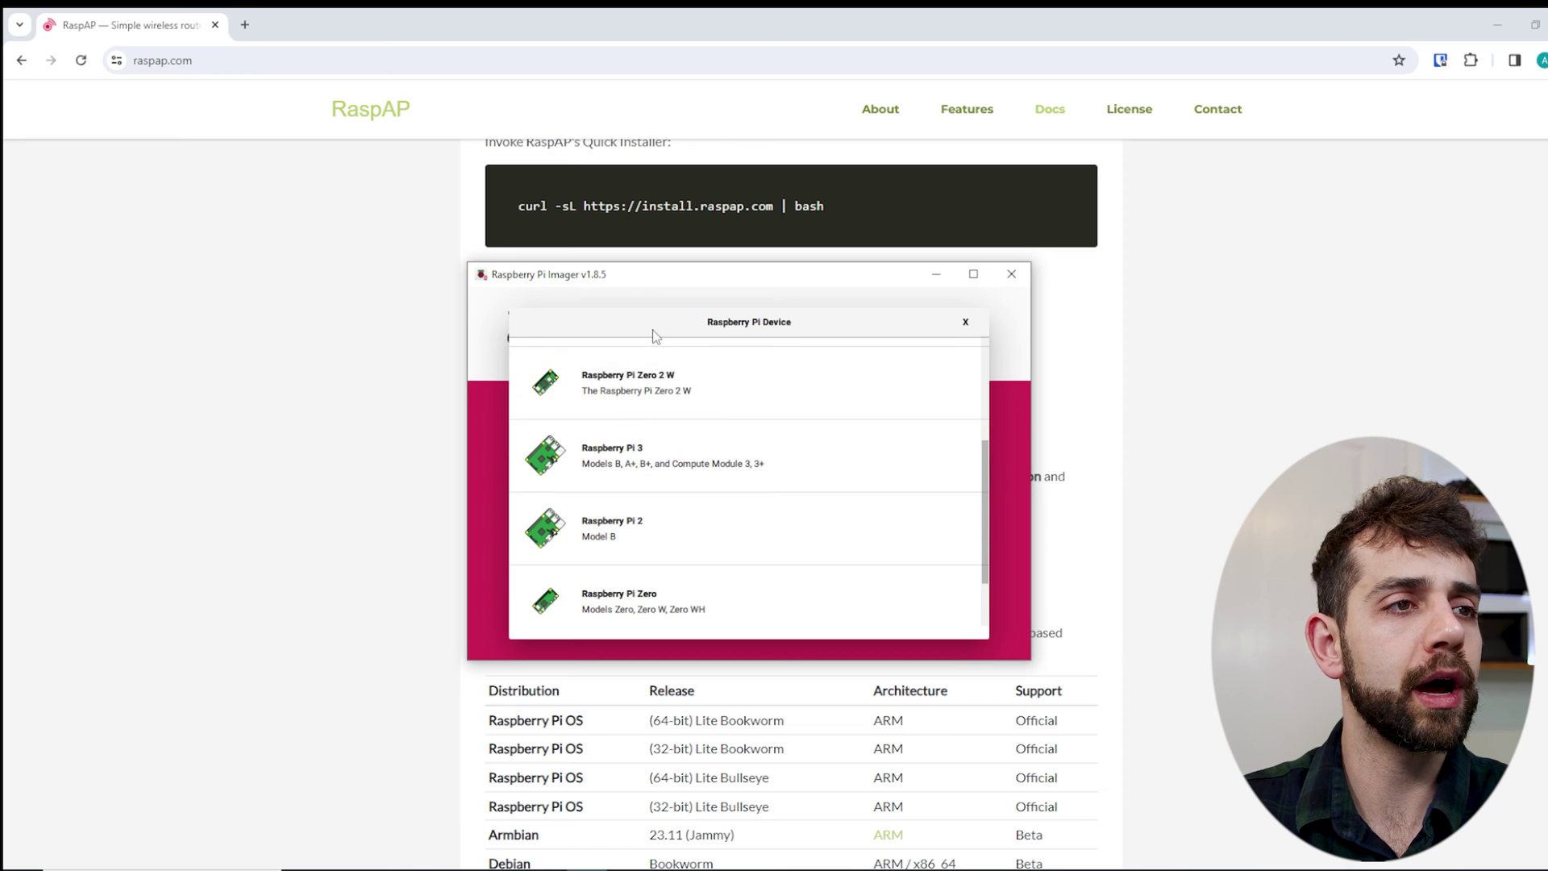
{"action": "left_click", "coordinate": [711, 399]}
{"action": "left_click", "coordinate": [722, 467]}
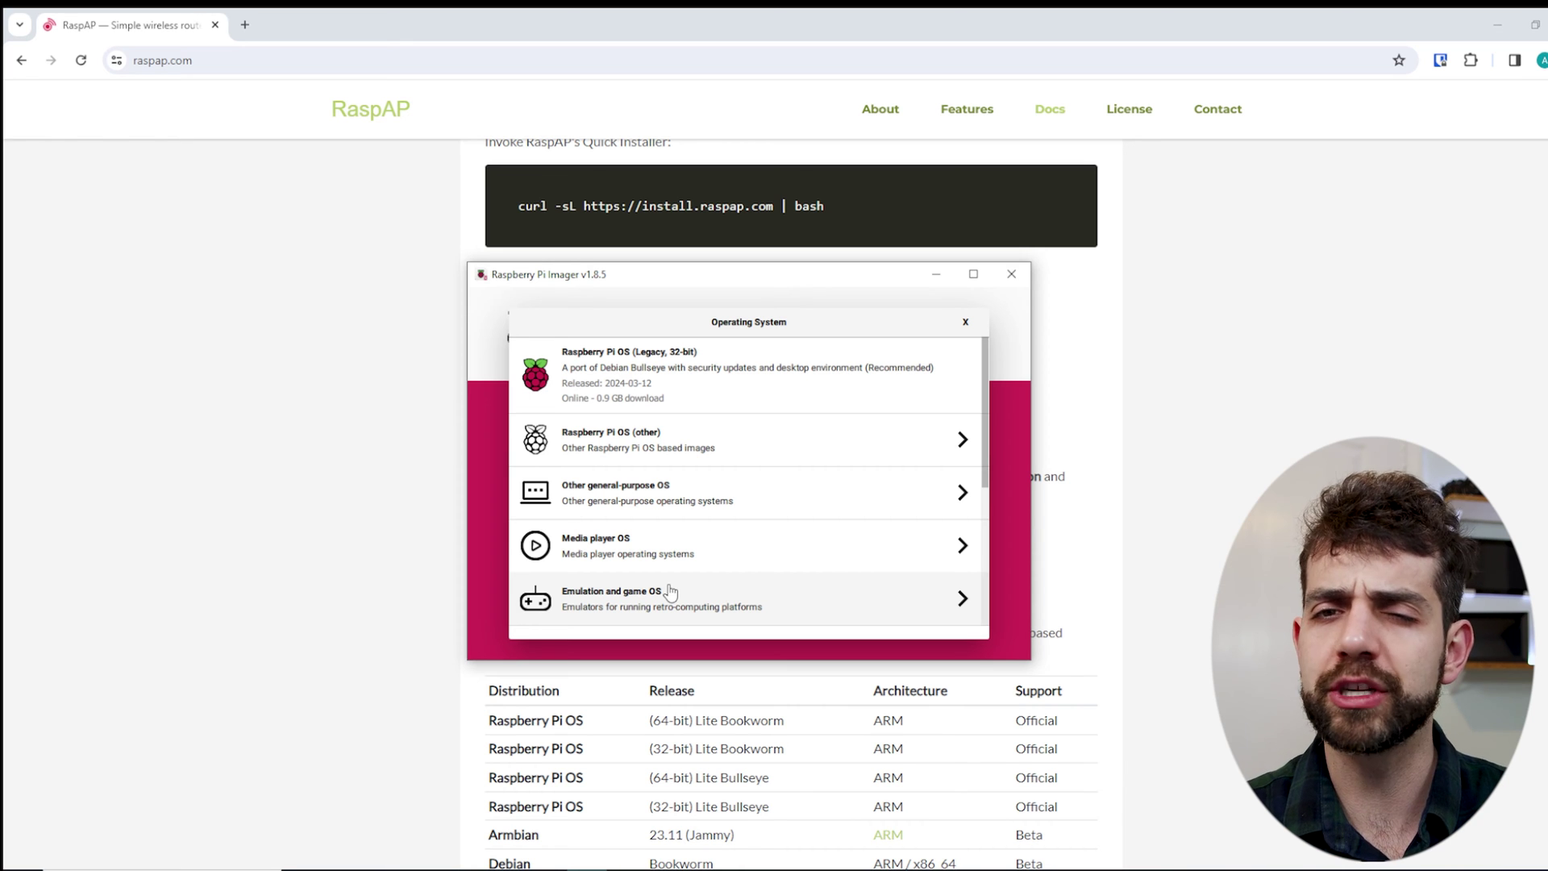
{"action": "key", "text": "Escape"}
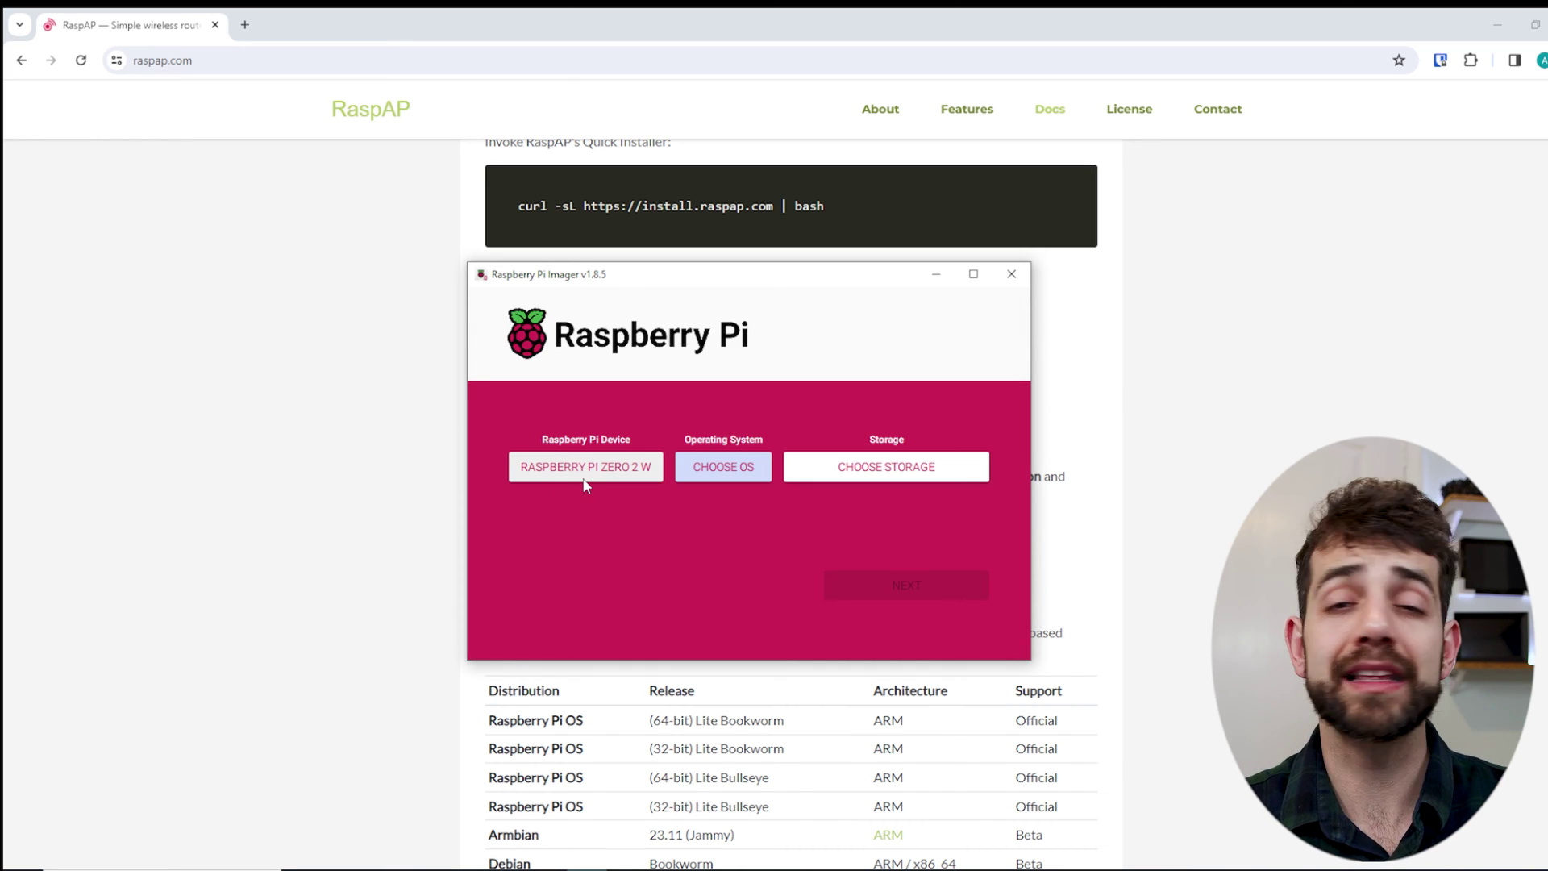
- Switch the device back to Raspberry Pi 5 and choose Raspberry Pi OS Lite (64-bit)
{"action": "left_click", "coordinate": [598, 465]}
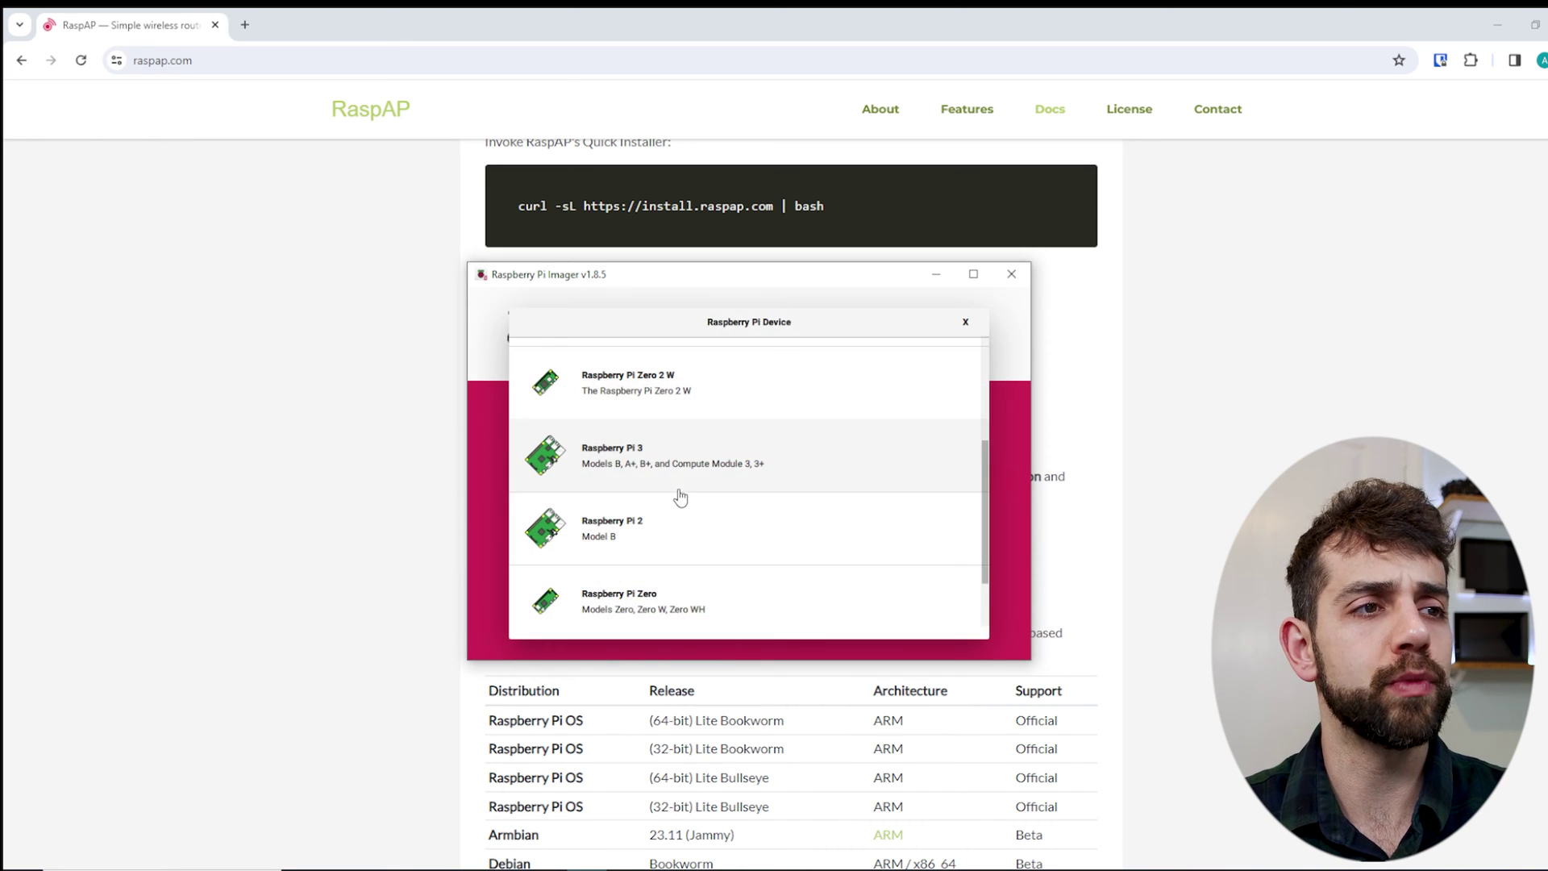
{"action": "scroll", "coordinate": [686, 504], "scroll_direction": "up", "scroll_amount": 3}
{"action": "left_click", "coordinate": [703, 439]}
{"action": "left_click", "coordinate": [728, 466]}
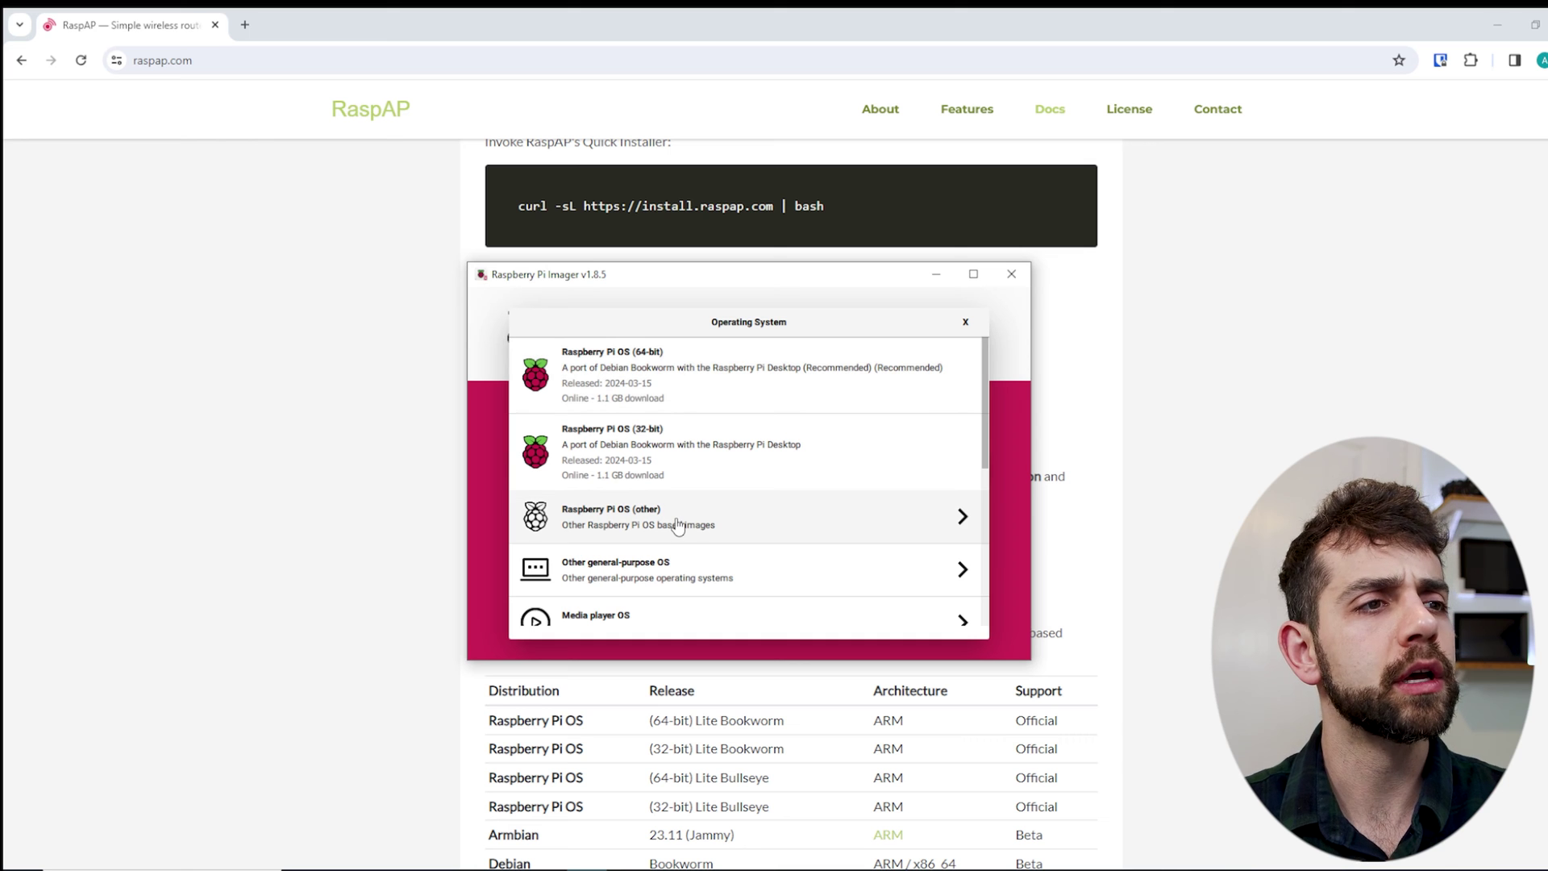
{"action": "left_click", "coordinate": [676, 526]}
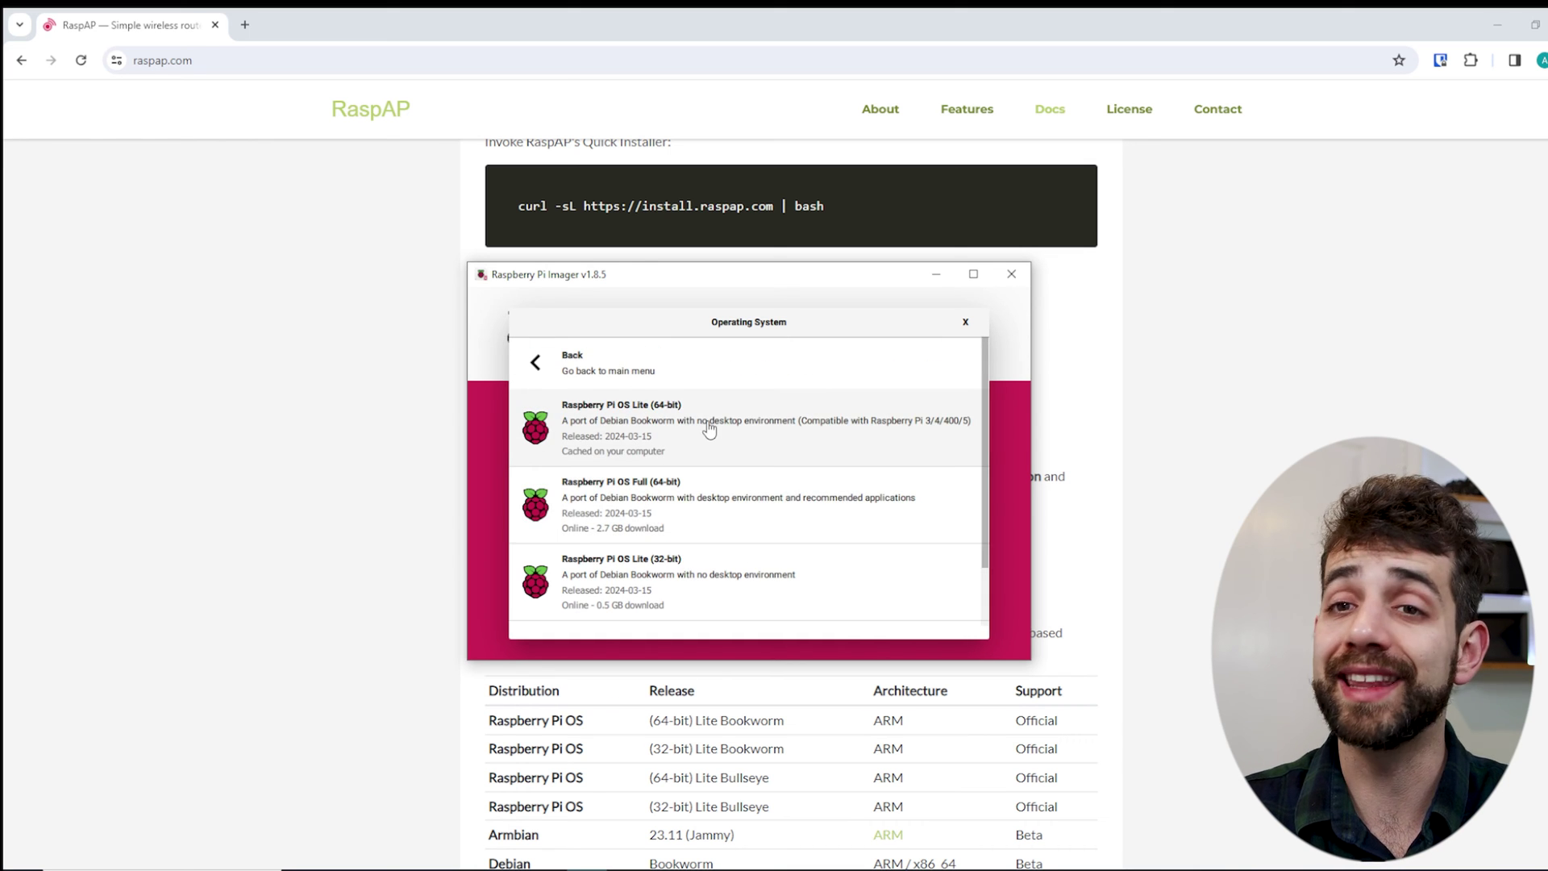
{"action": "left_click", "coordinate": [708, 429]}
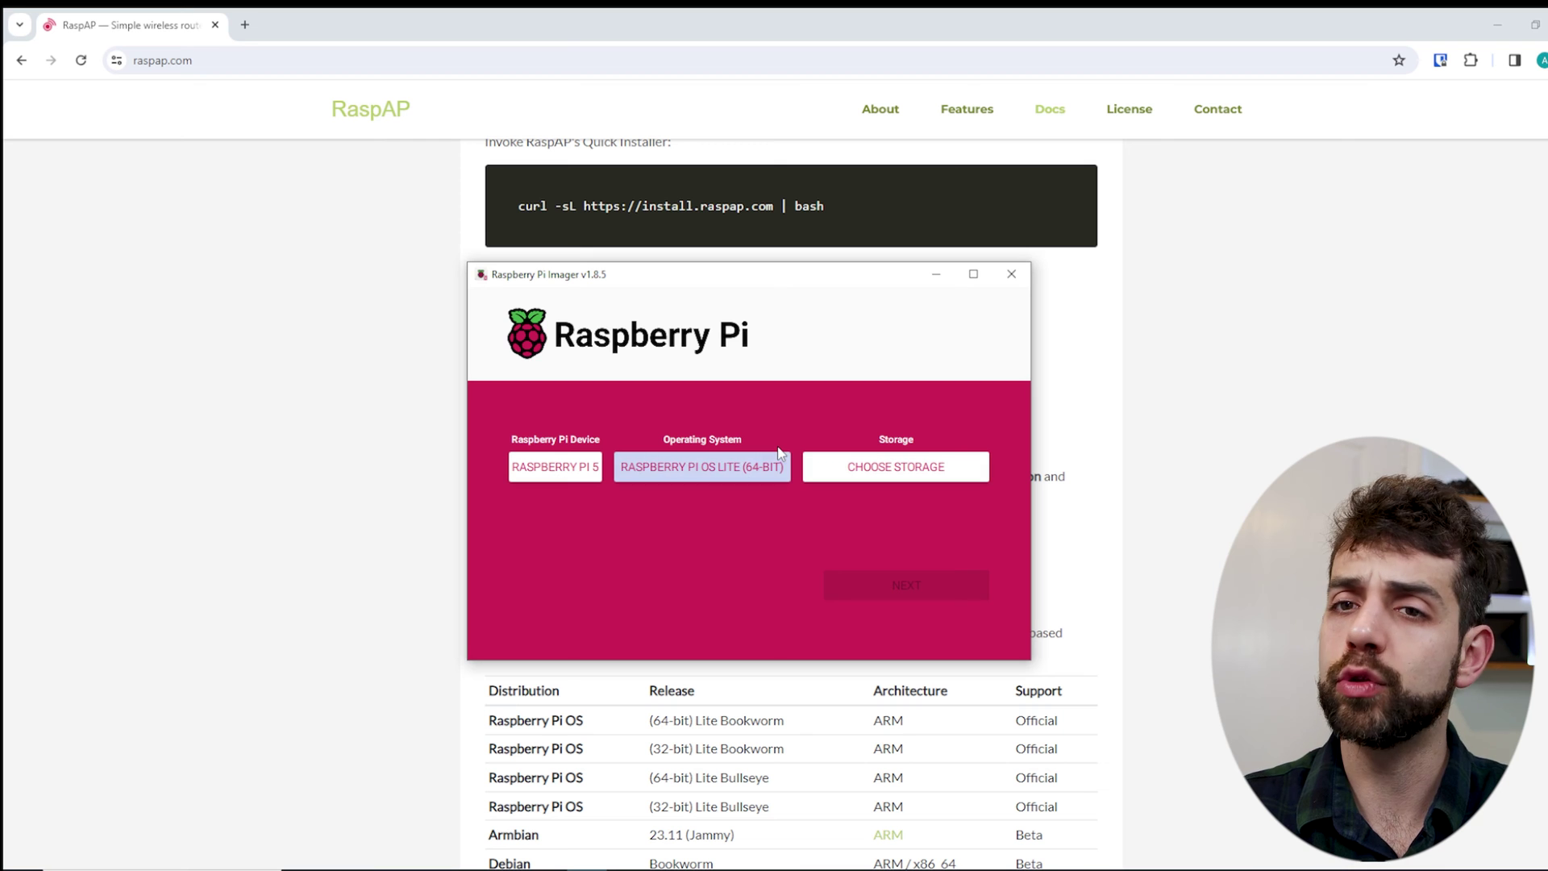
- Select the SDHC card as the storage target and continue
{"action": "left_click", "coordinate": [935, 471]}
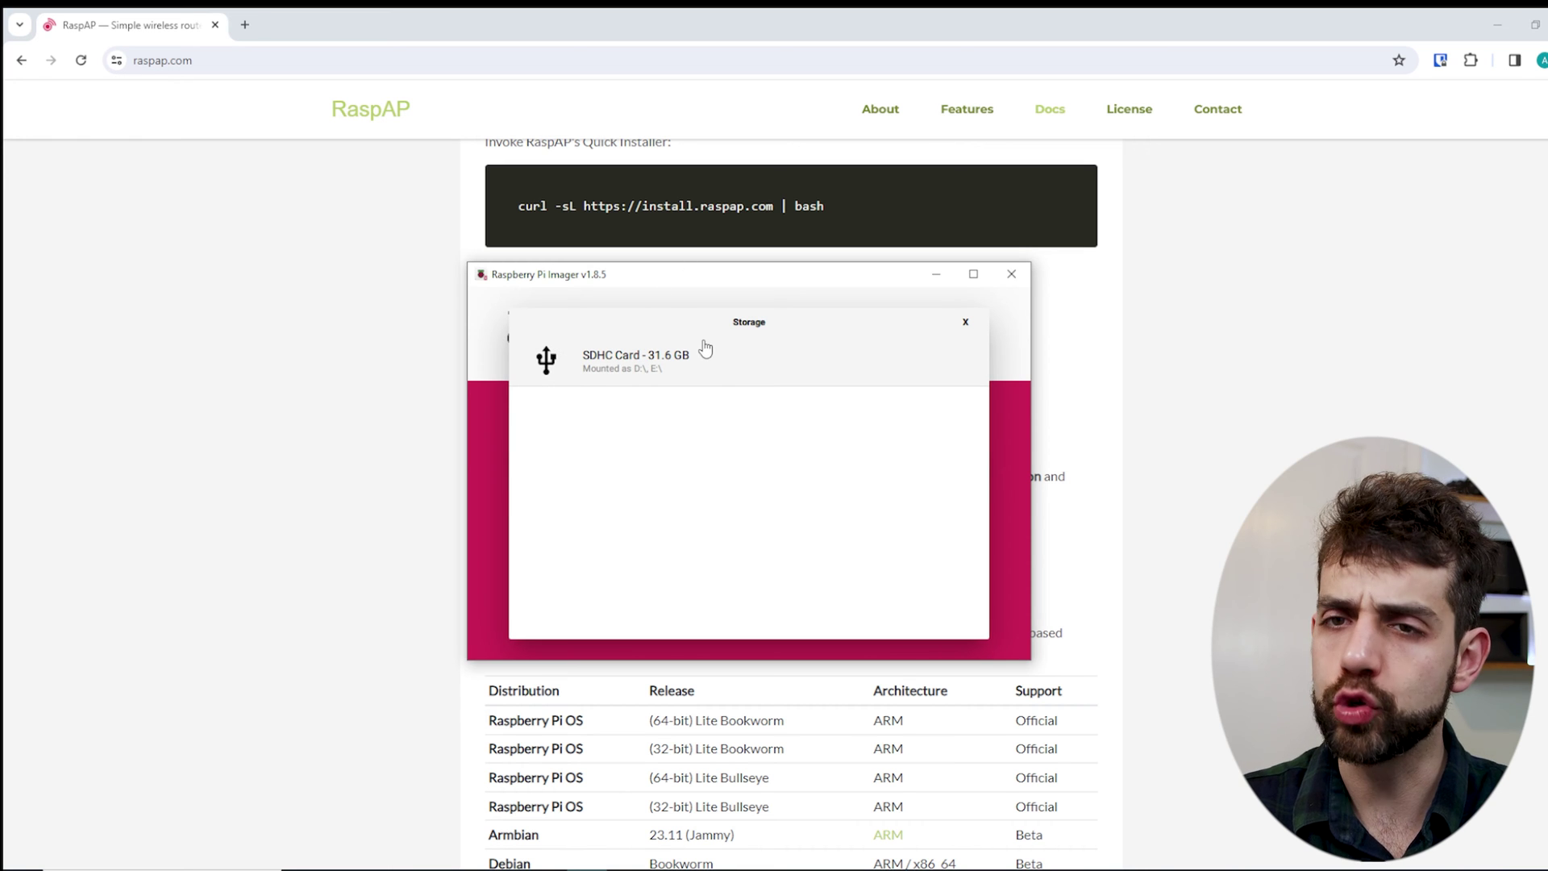
{"action": "left_click", "coordinate": [721, 374]}
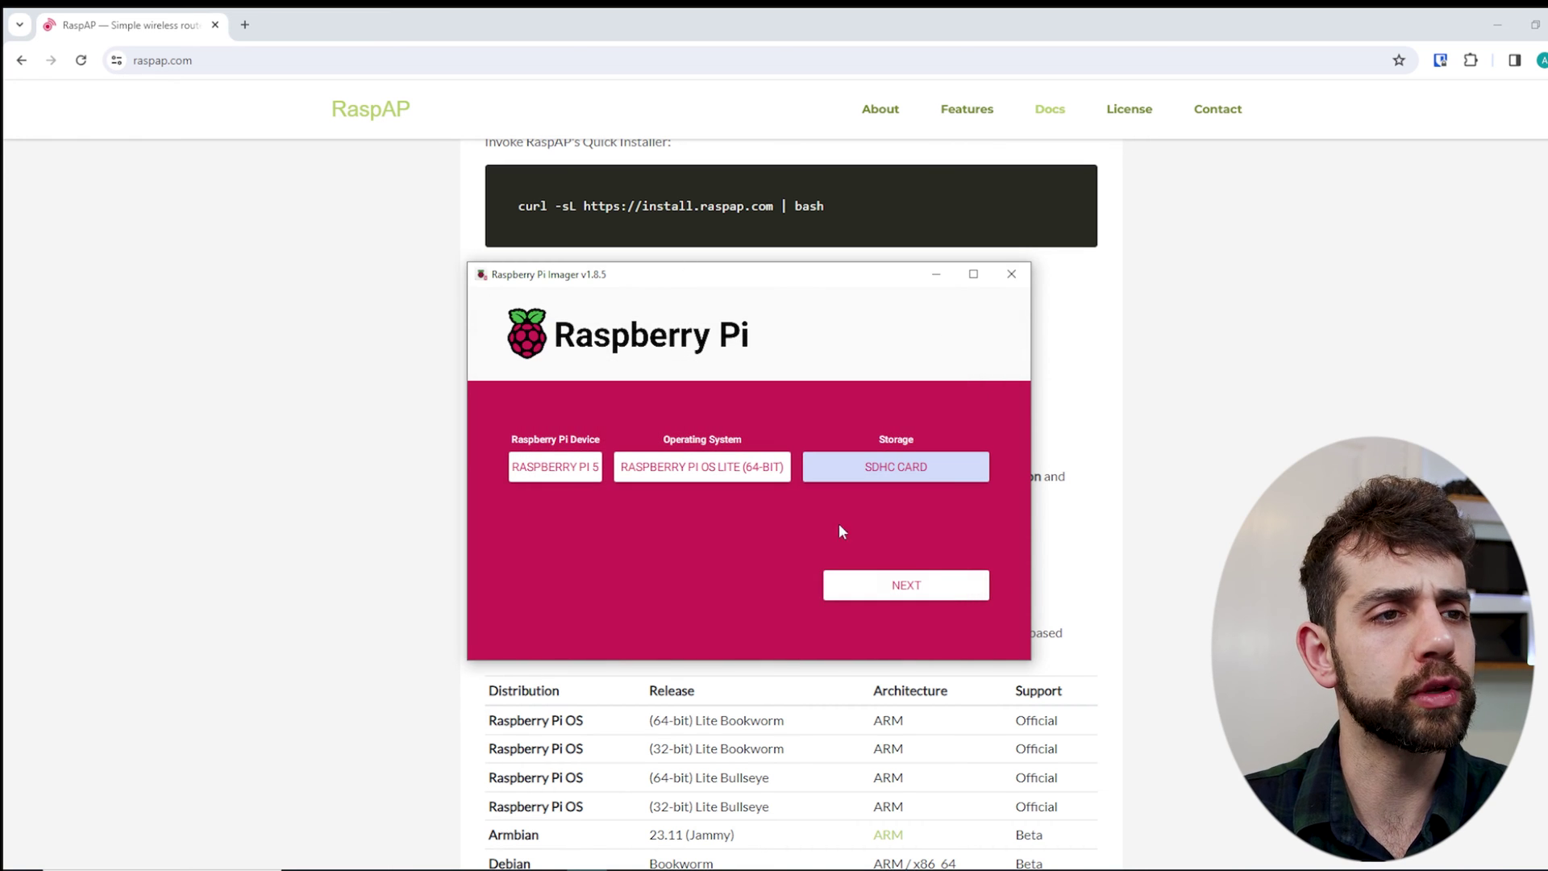
{"action": "left_click", "coordinate": [940, 598]}
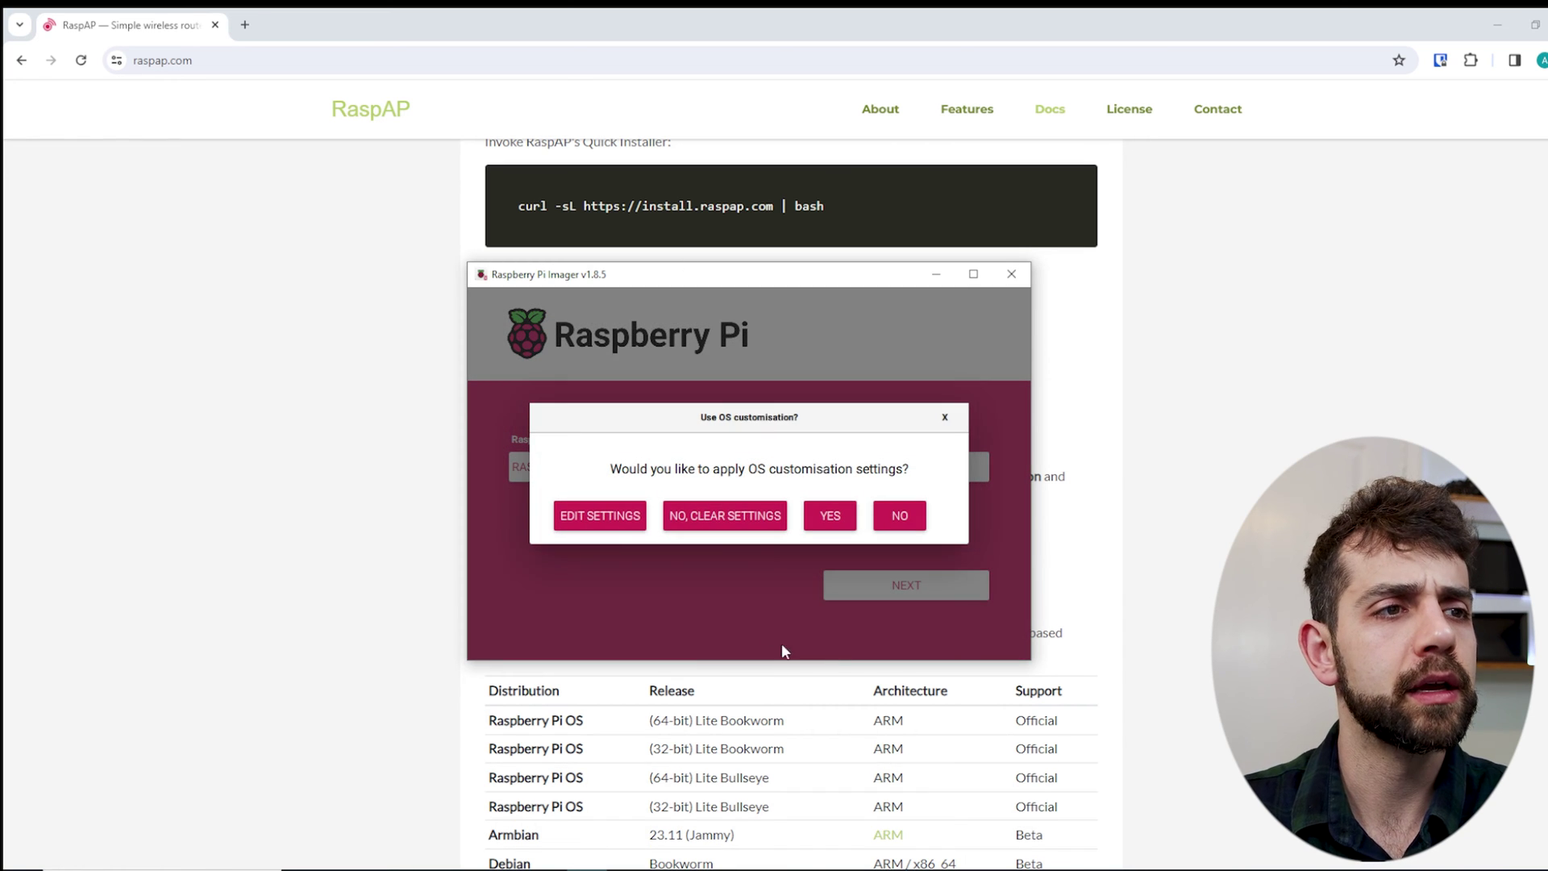
- Enable SSH with password authentication in the OS customisation, keeping hostname raspberrypi and WiFi home13, then save and apply
{"action": "left_click", "coordinate": [620, 525]}
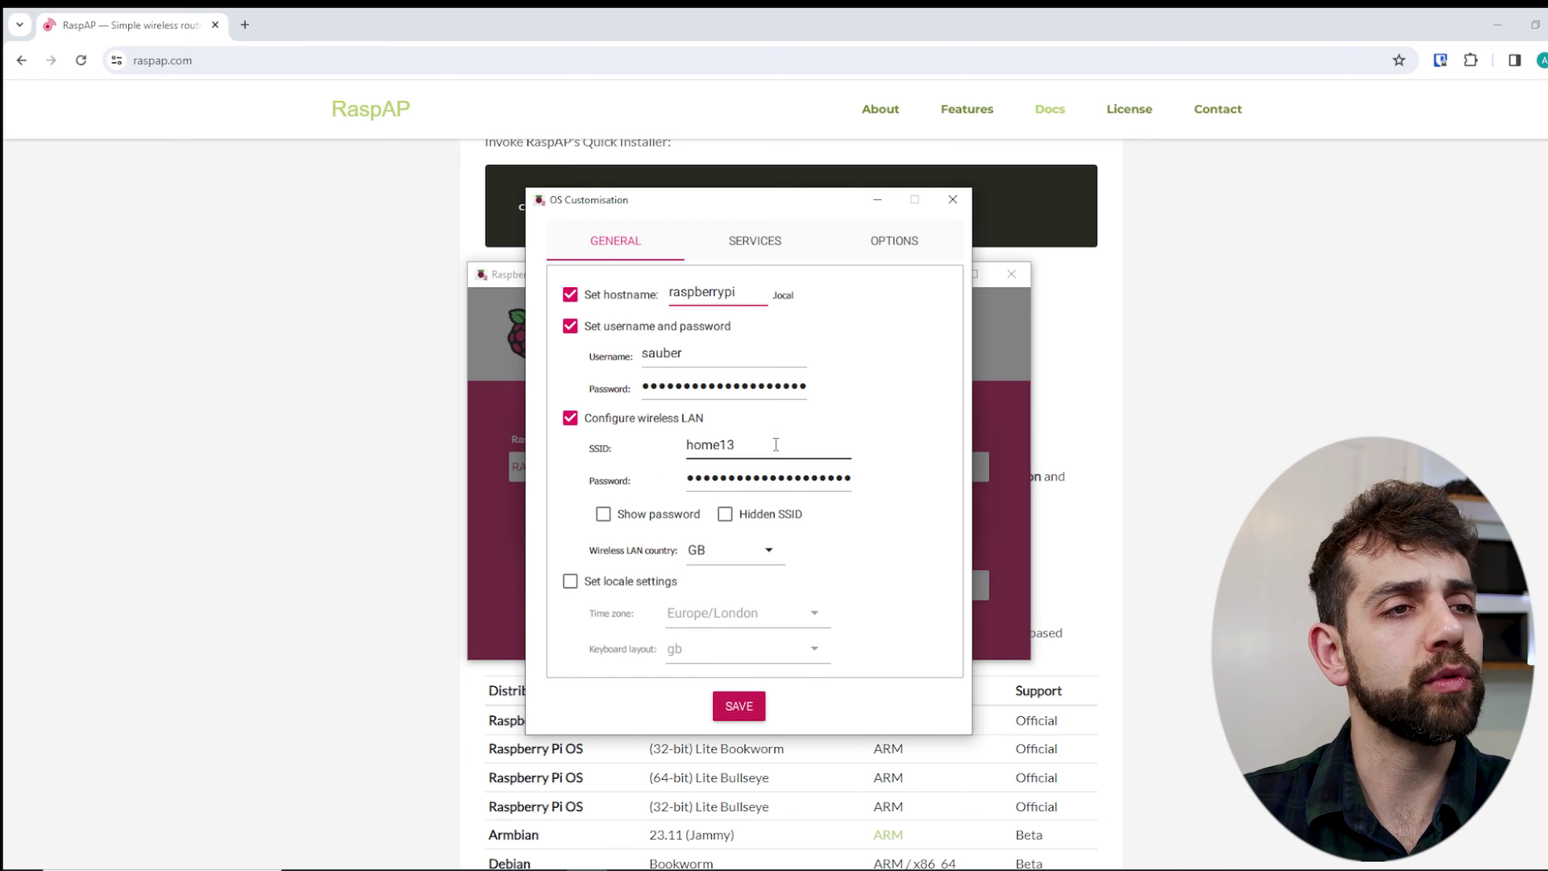
{"action": "left_click", "coordinate": [699, 249]}
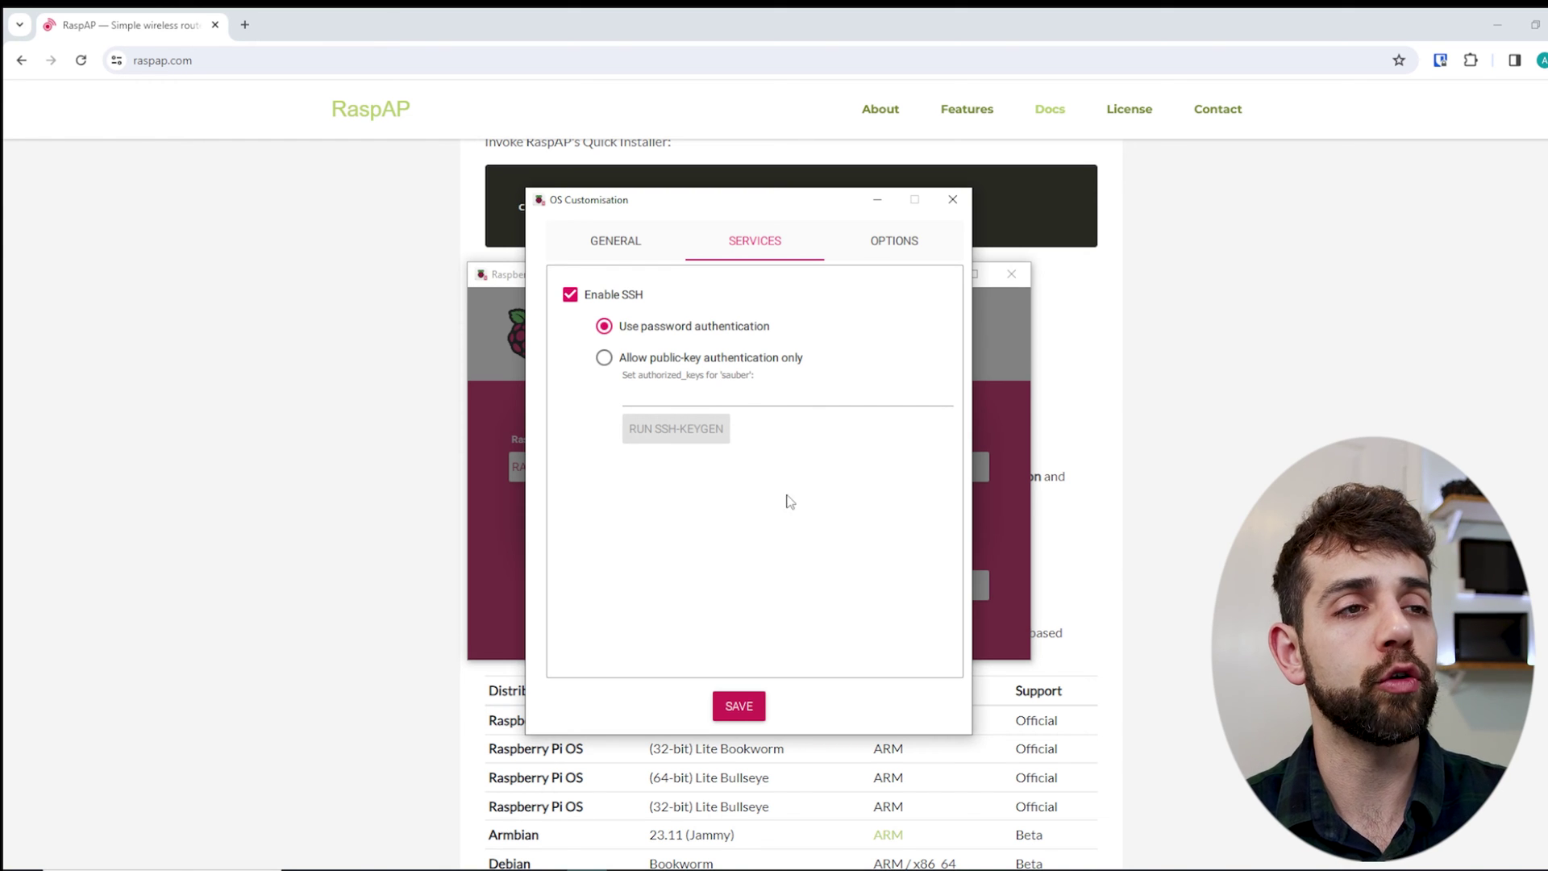
{"action": "left_click", "coordinate": [754, 705]}
{"action": "left_click", "coordinate": [832, 523]}
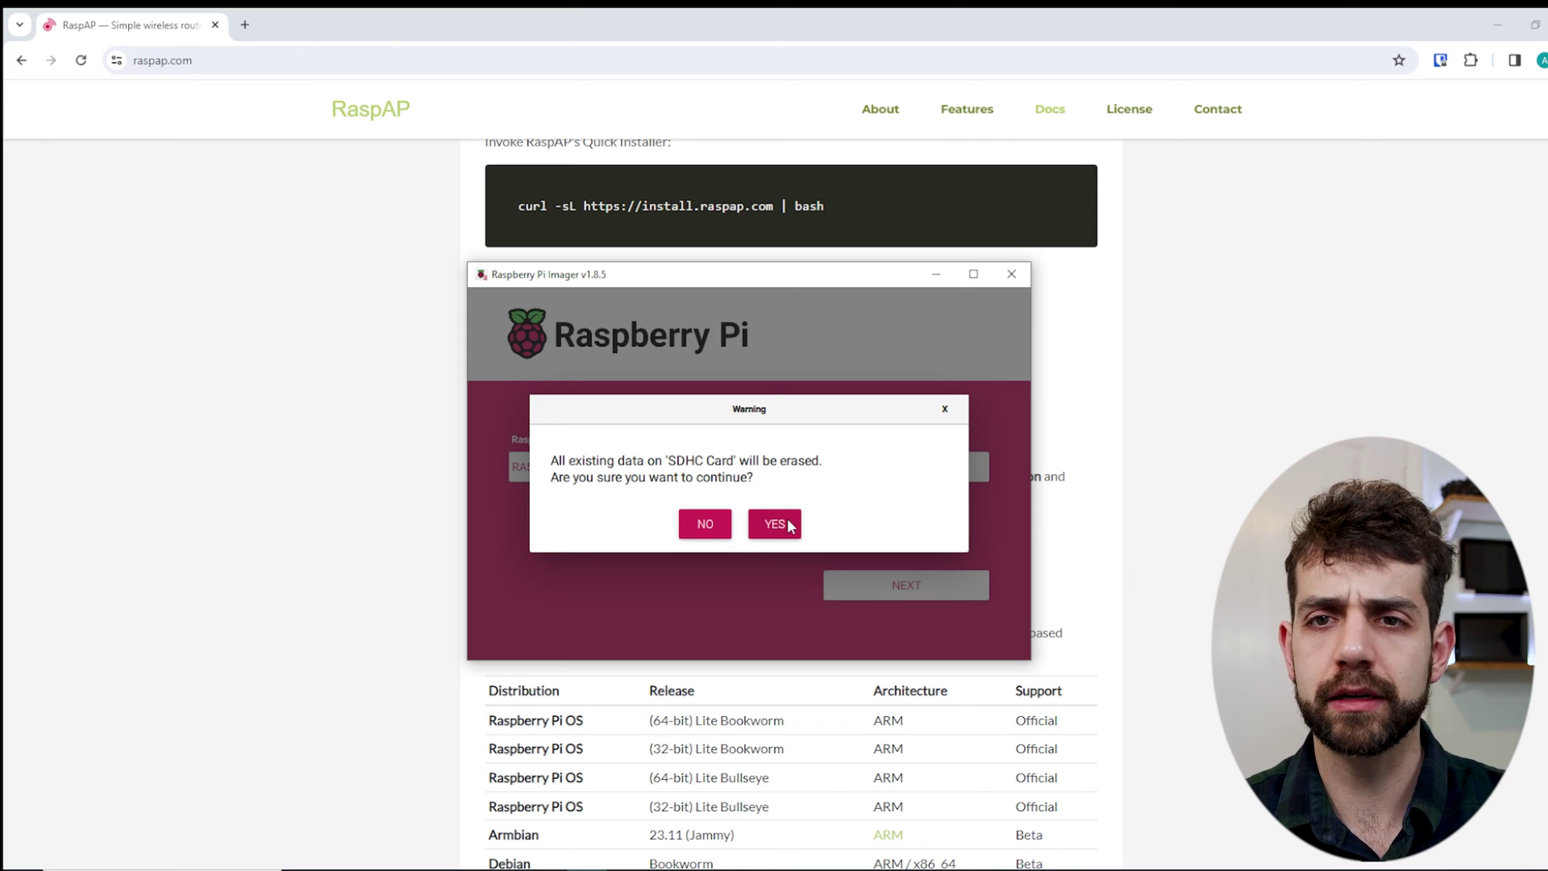
- Confirm erasing the SDHC card so Raspberry Pi OS Lite starts writing
{"action": "left_click", "coordinate": [771, 524]}
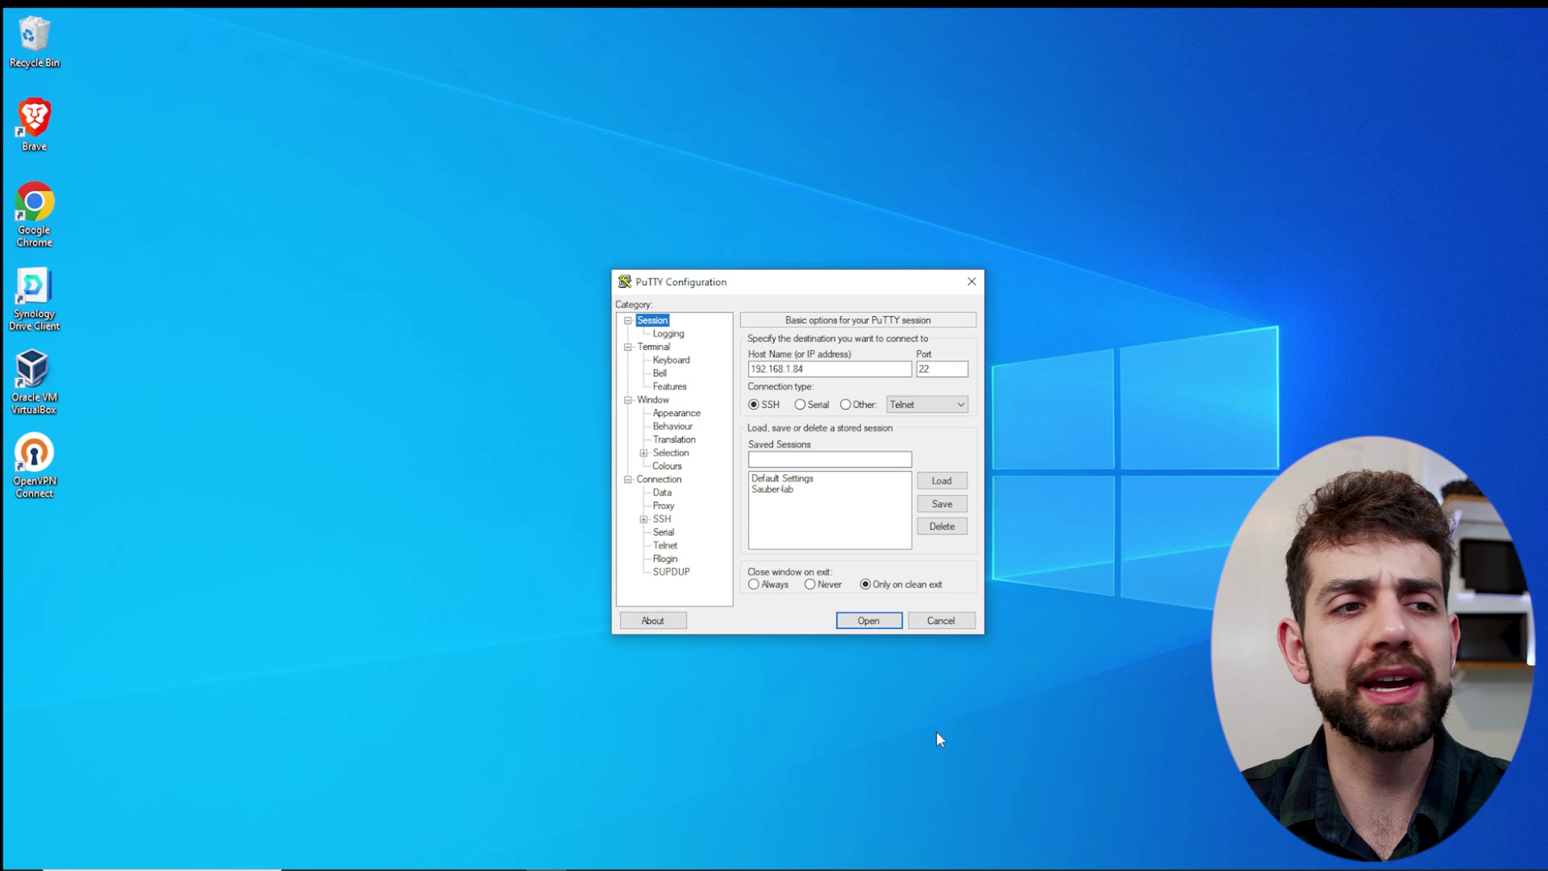
- Open the SSH session to 192.168.1.84 and accept the new host key
{"action": "left_click", "coordinate": [871, 620]}
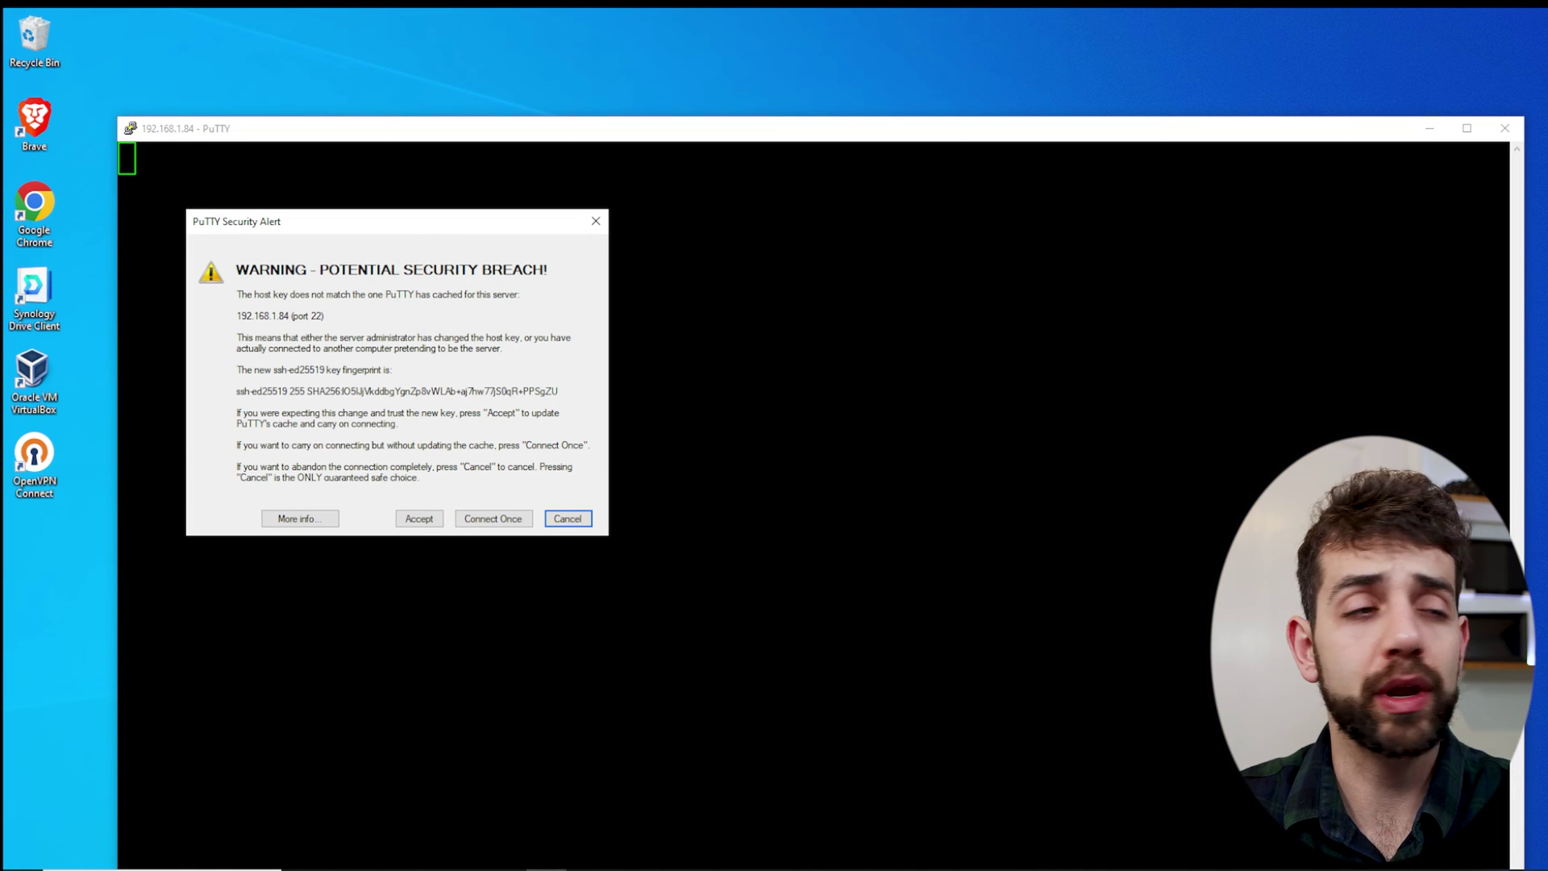
{"action": "left_click", "coordinate": [418, 520]}
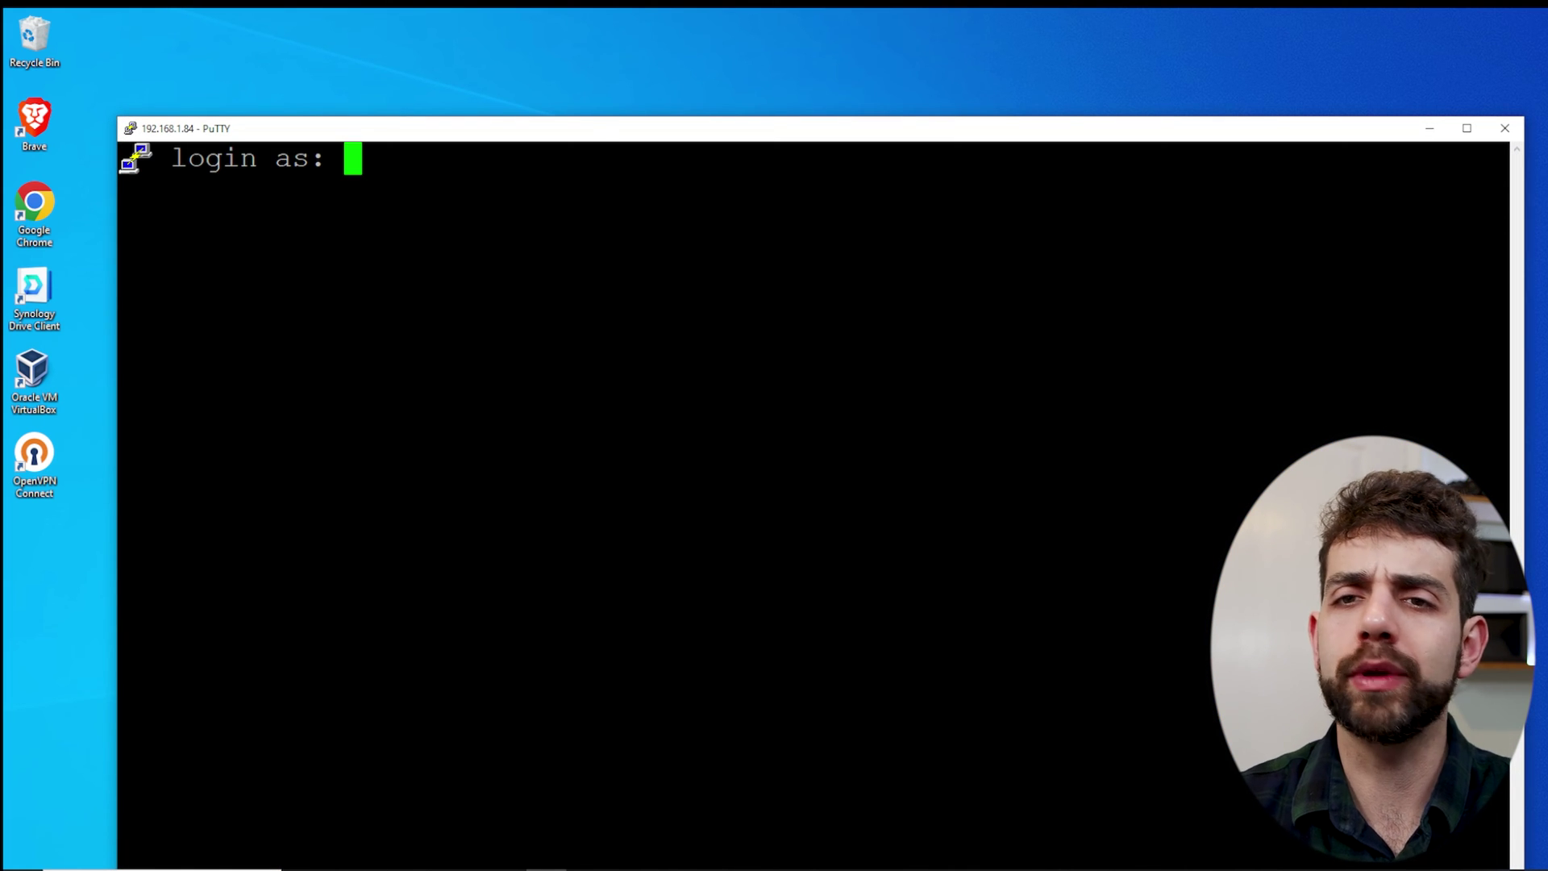
- Maximize the PuTTY window and log in to the Pi with its username and password
{"action": "double_click", "coordinate": [525, 134]}
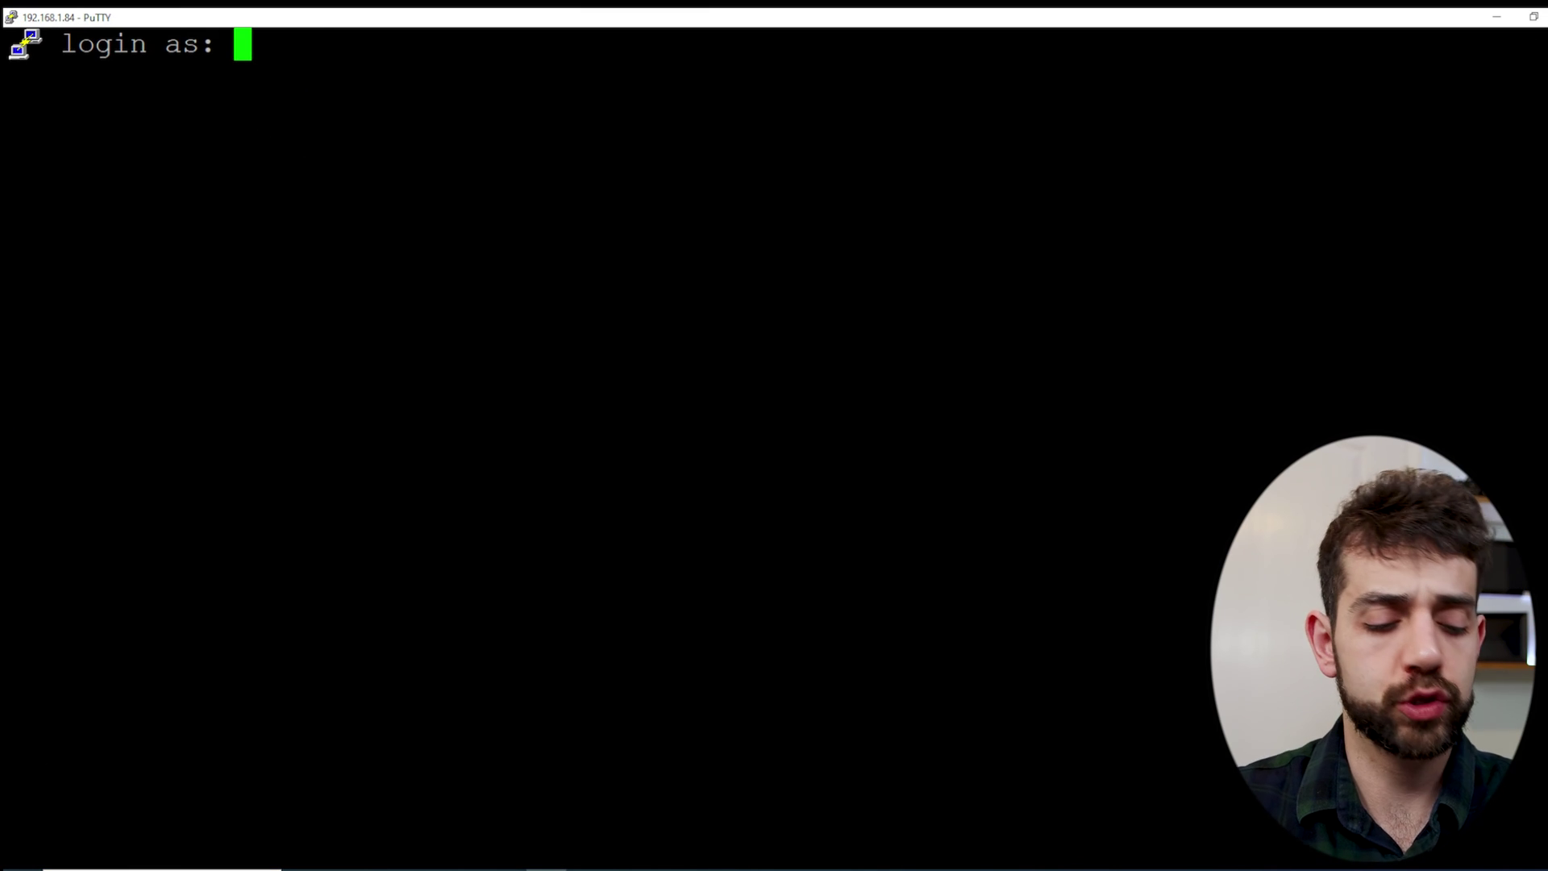
{"action": "key", "text": "Return"}
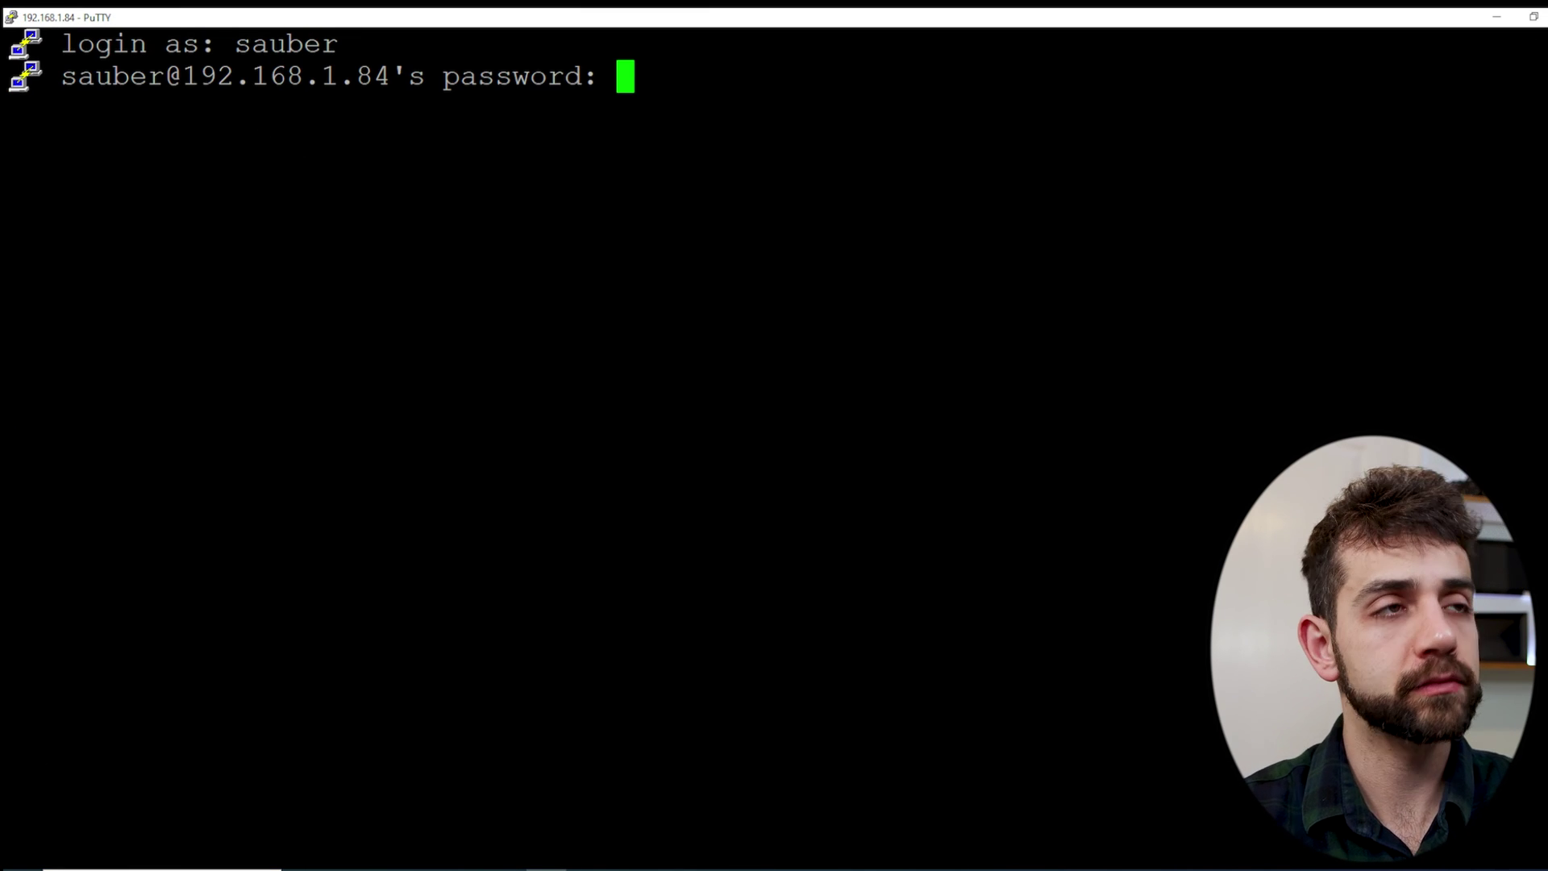
{"action": "key", "text": "Return"}
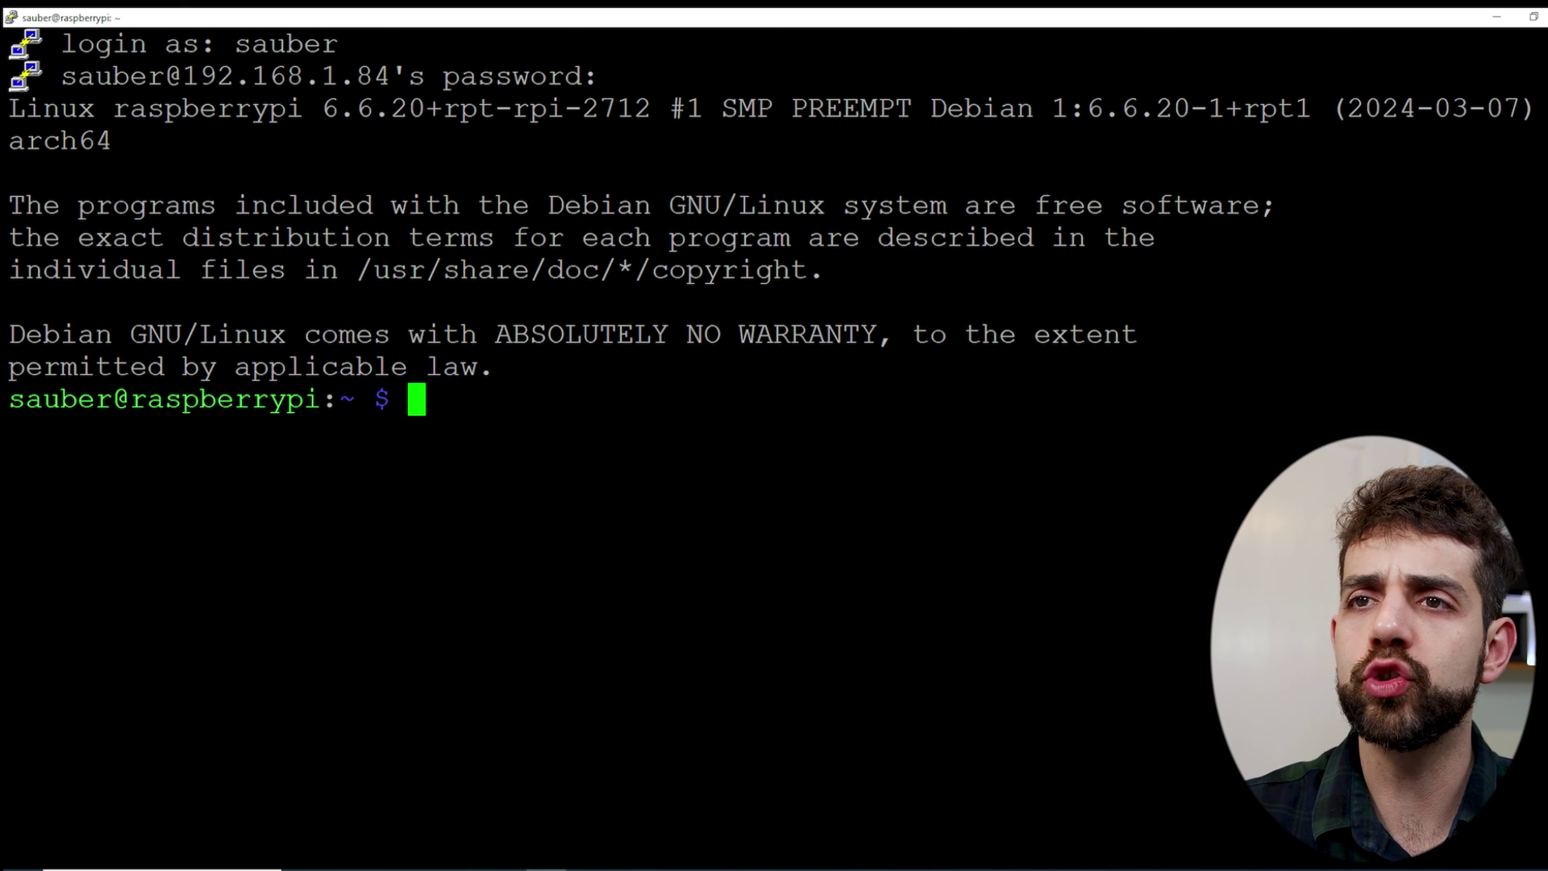
- Run sudo apt-get update and sudo apt-get full-upgrade, then clear the terminal
{"action": "type", "text": "sudo apt-get update"}
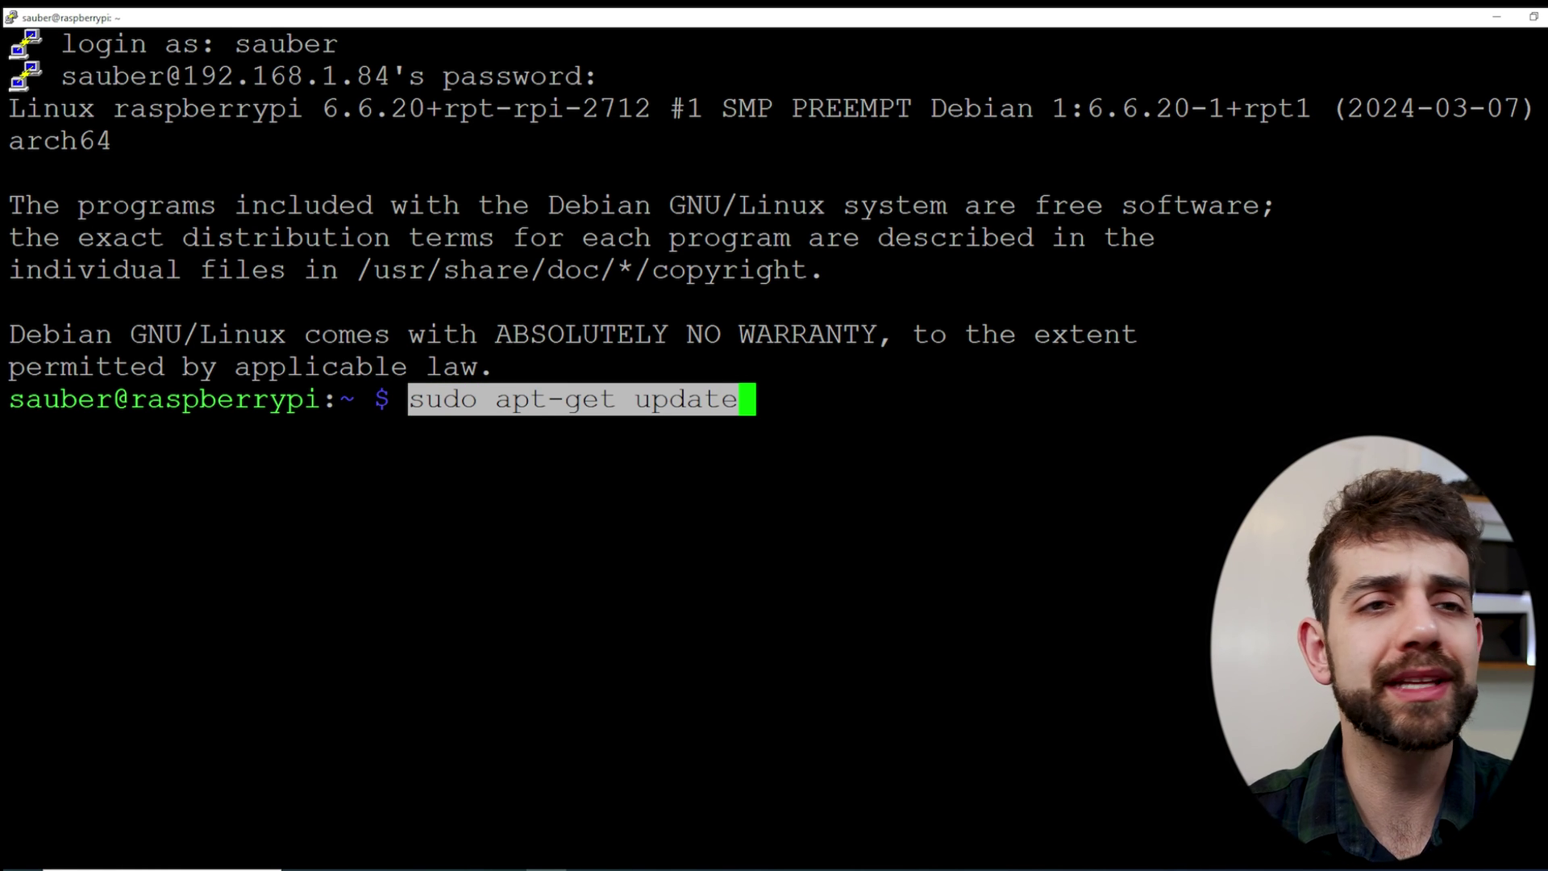
{"action": "key", "text": "Return"}
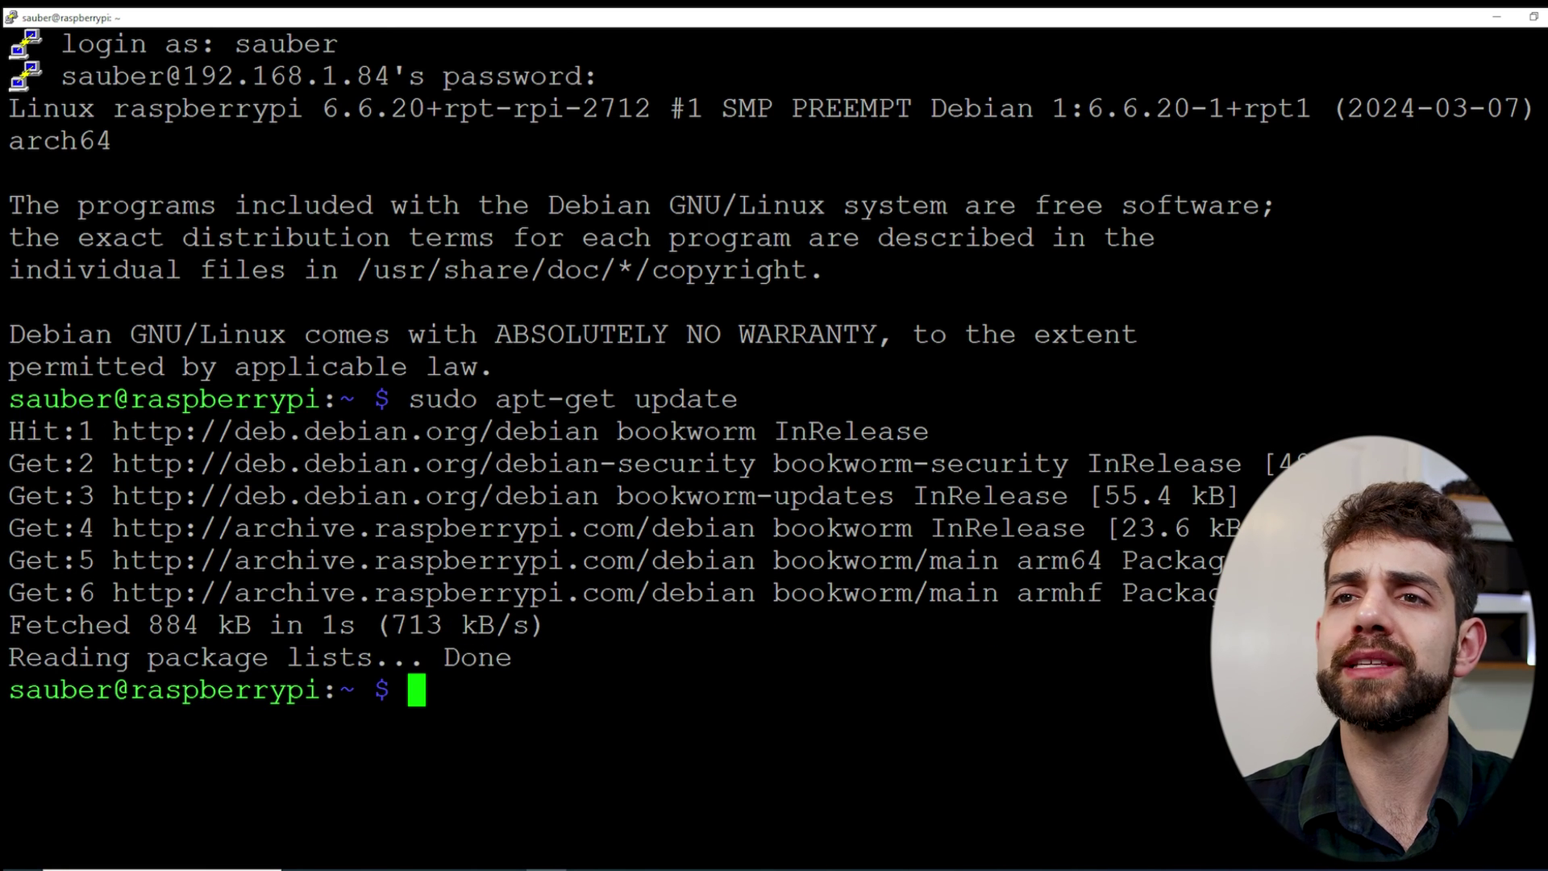
{"action": "key", "text": "alt+Tab"}
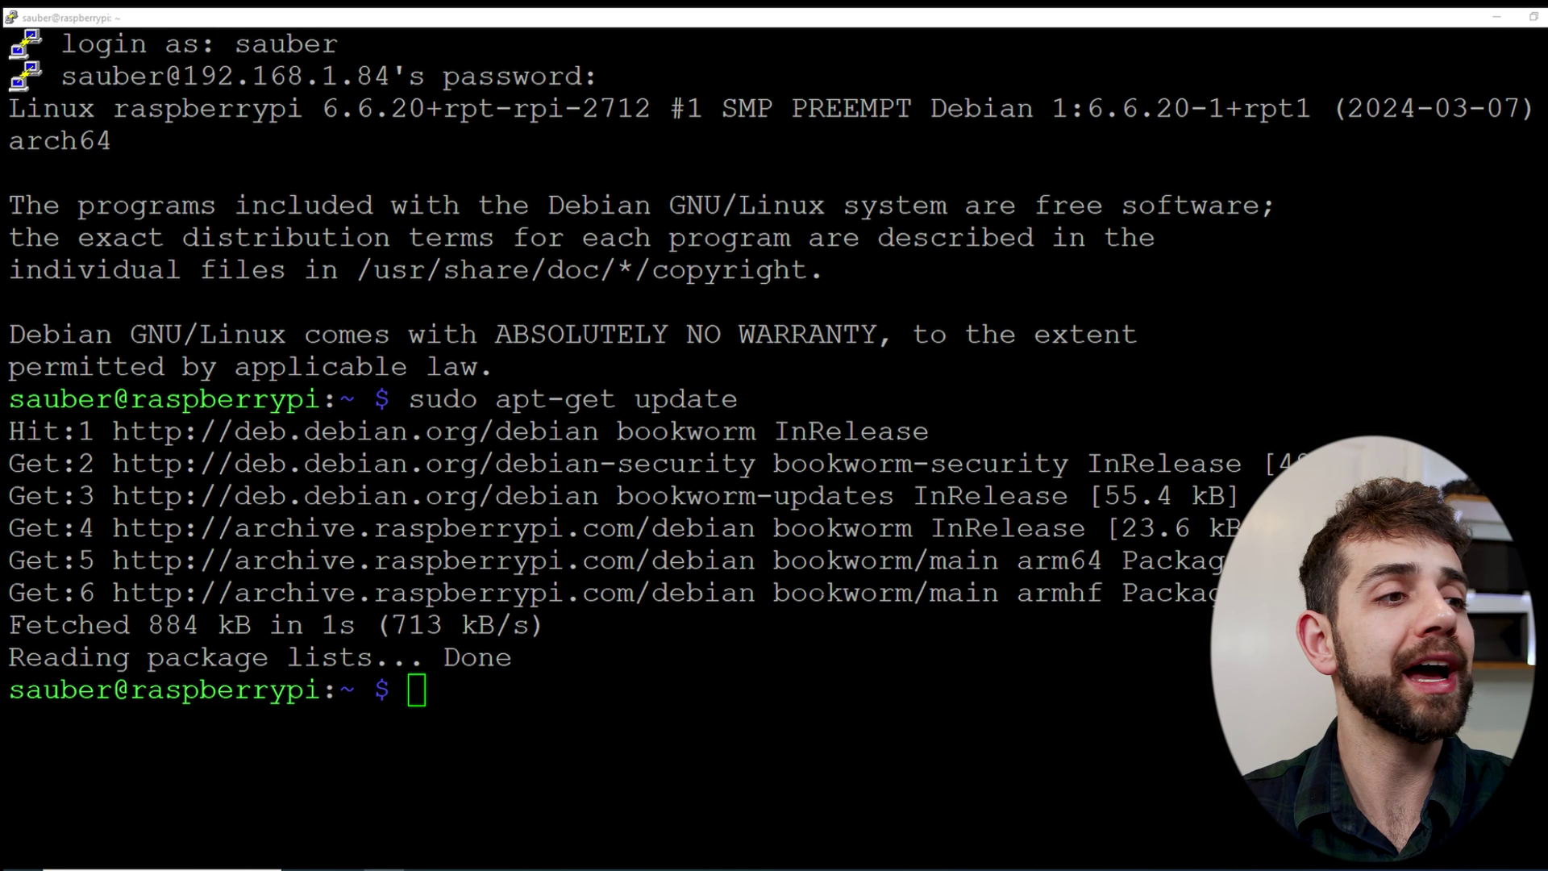
{"action": "key", "text": "alt+Tab"}
{"action": "type", "text": "sudo apt-get full-upgrade"}
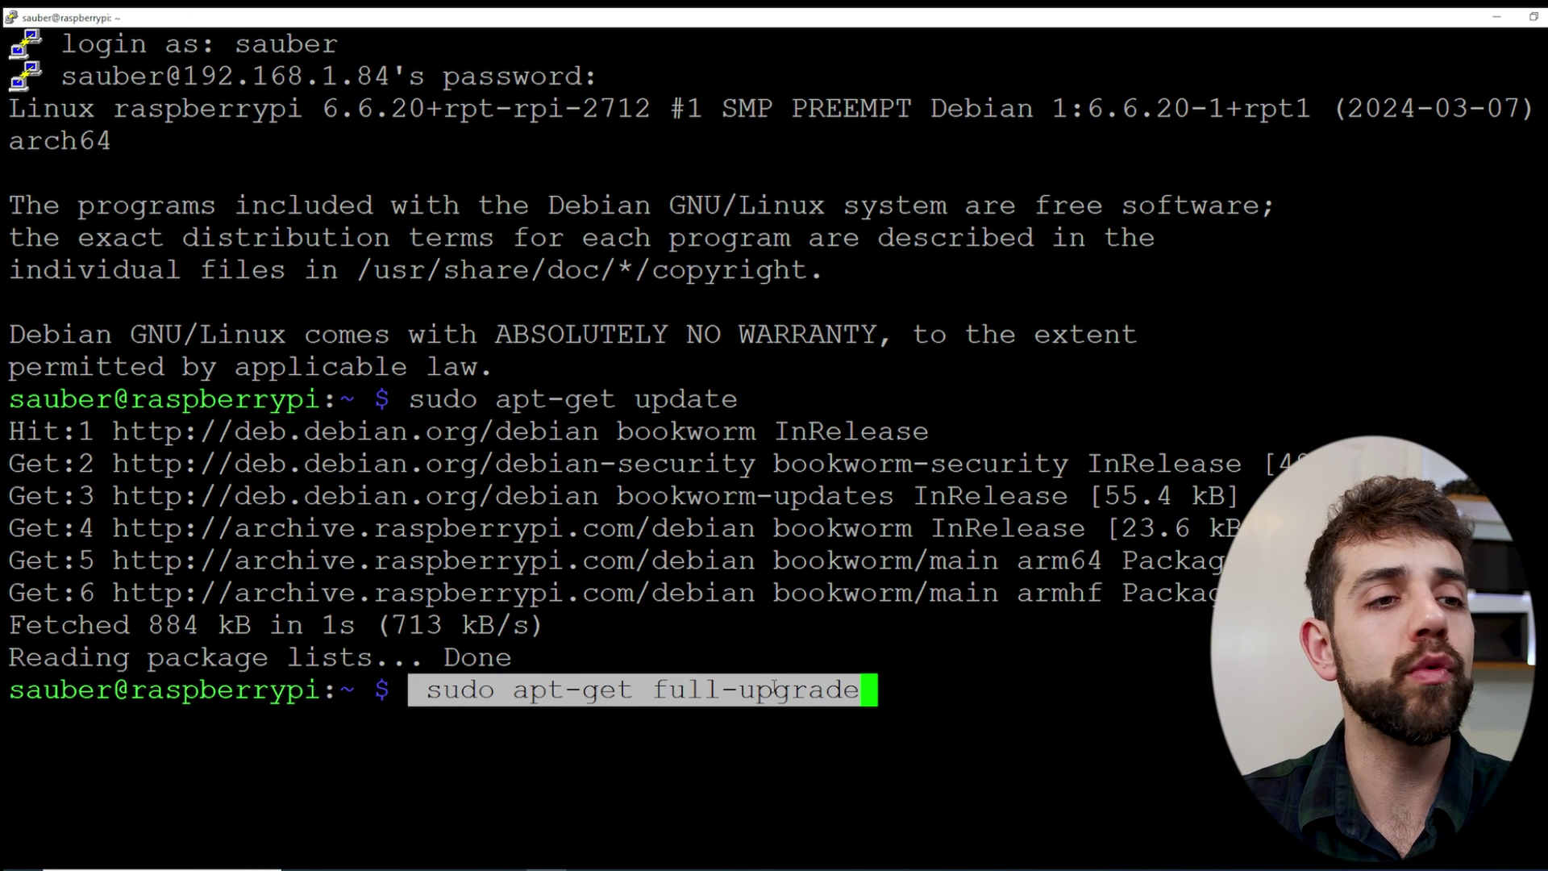
{"action": "key", "text": "Return"}
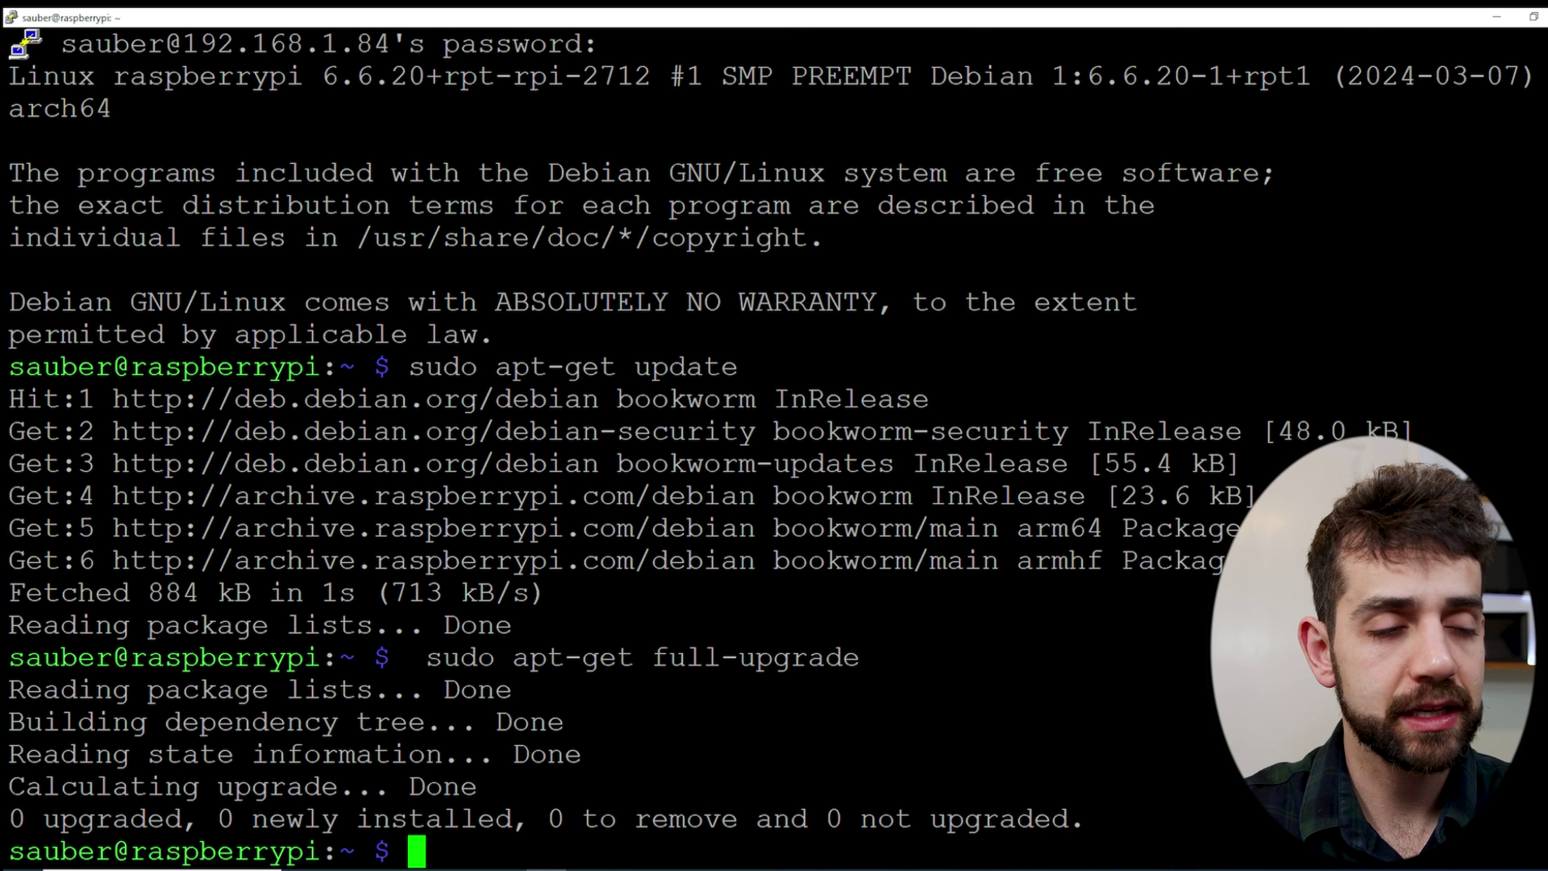
{"action": "type", "text": "clear"}
{"action": "key", "text": "Return"}
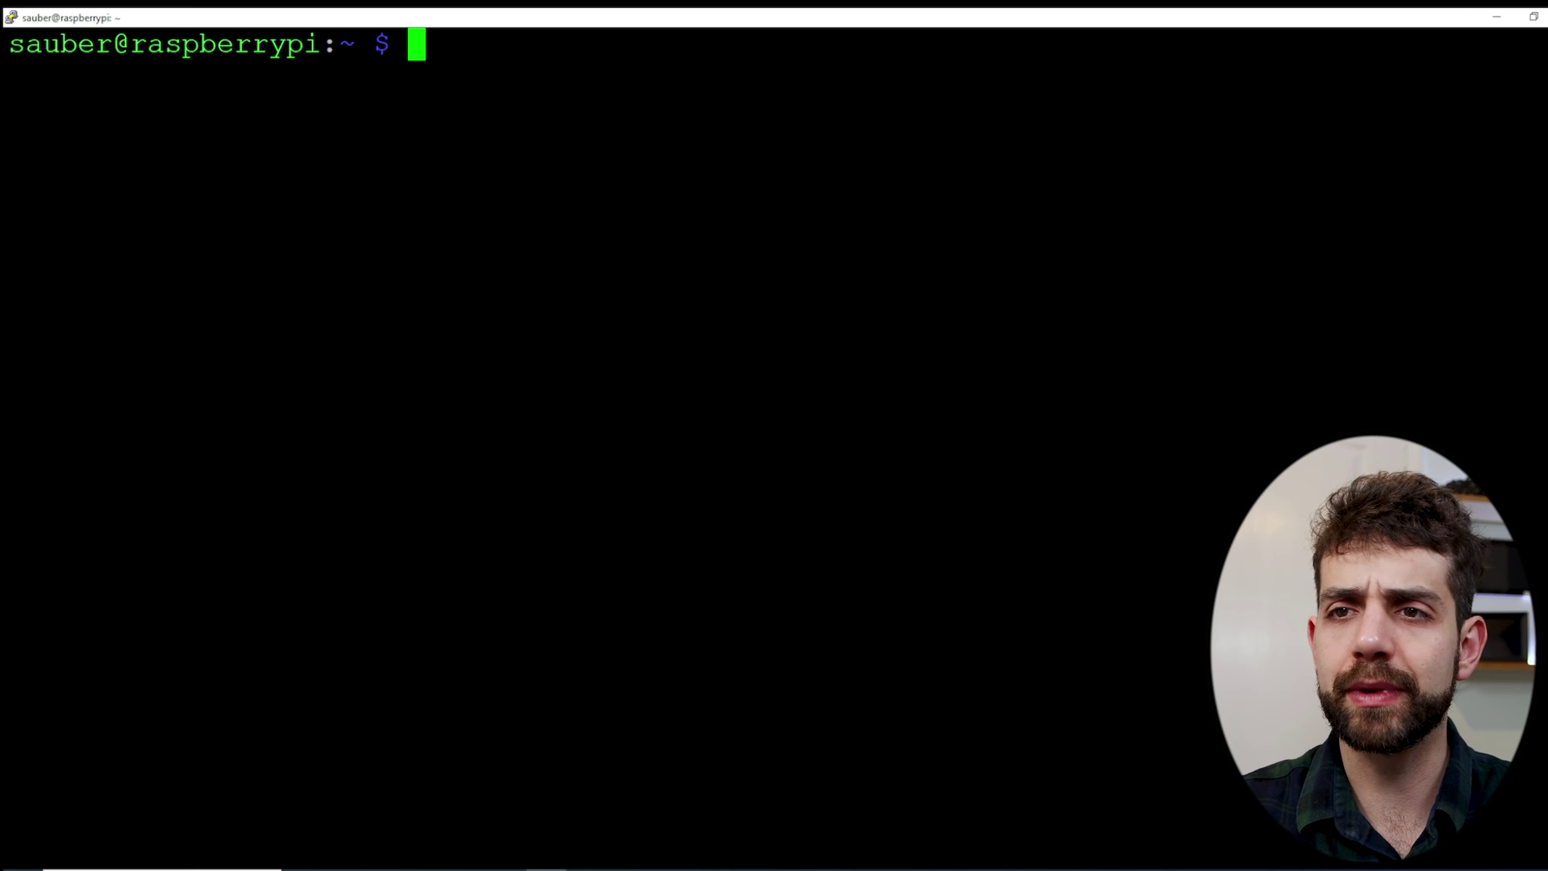
{"action": "key", "text": "alt+Tab"}
{"action": "key", "text": "alt+Tab"}
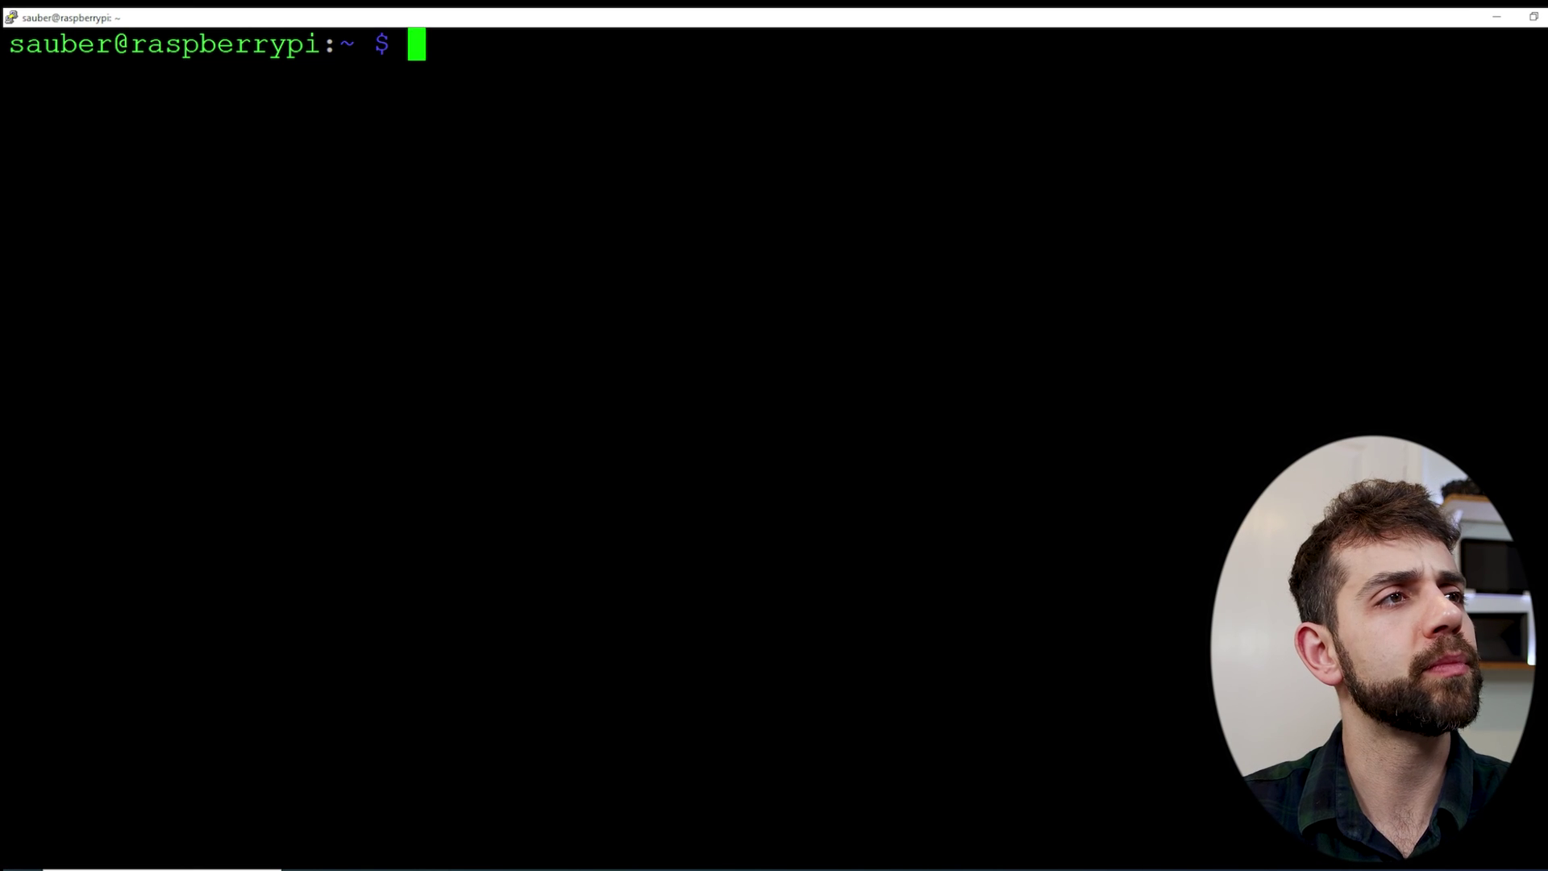
{"action": "type", "text": "curl -sL https://install.raspap.com | bash"}
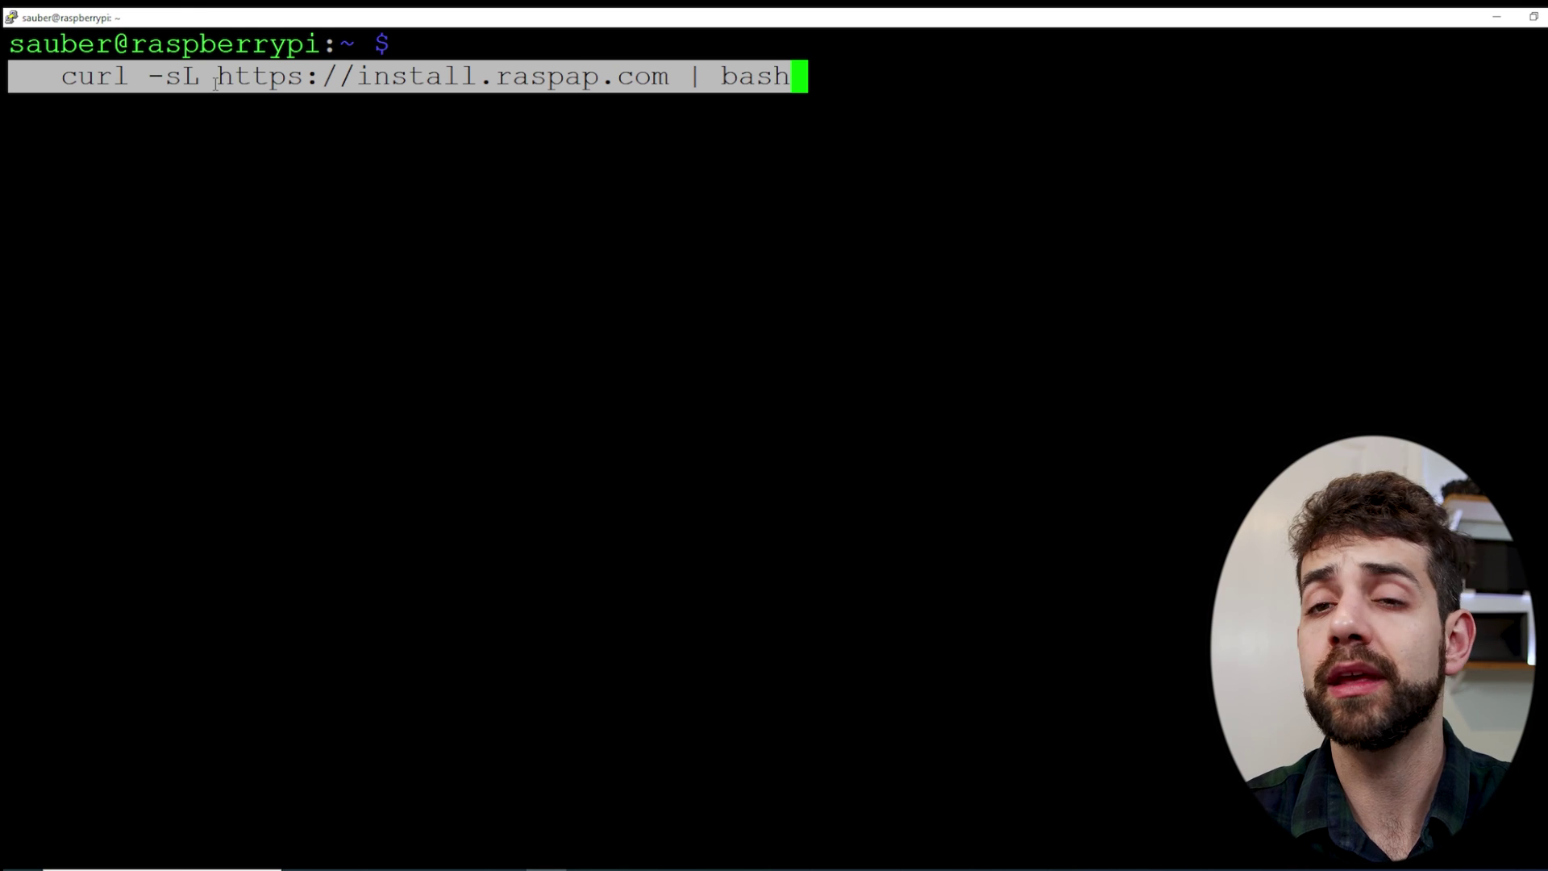
{"action": "key", "text": "Return"}
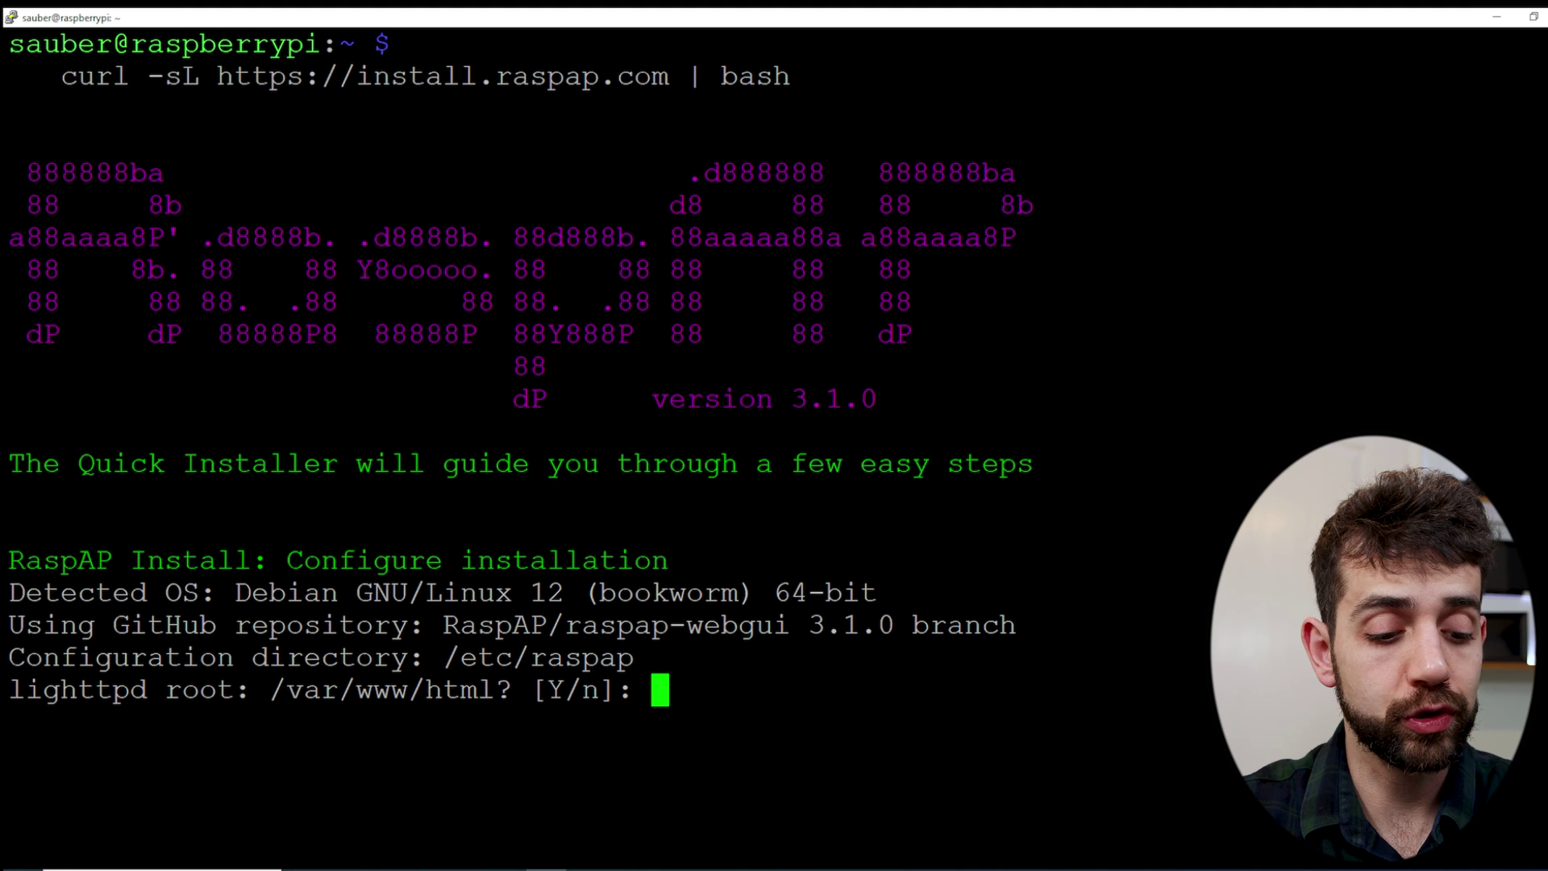
- Answer Y to the /var/www/html lighttpd root, install confirmation and control service prompts
{"action": "type", "text": "Y"}
{"action": "key", "text": "Return"}
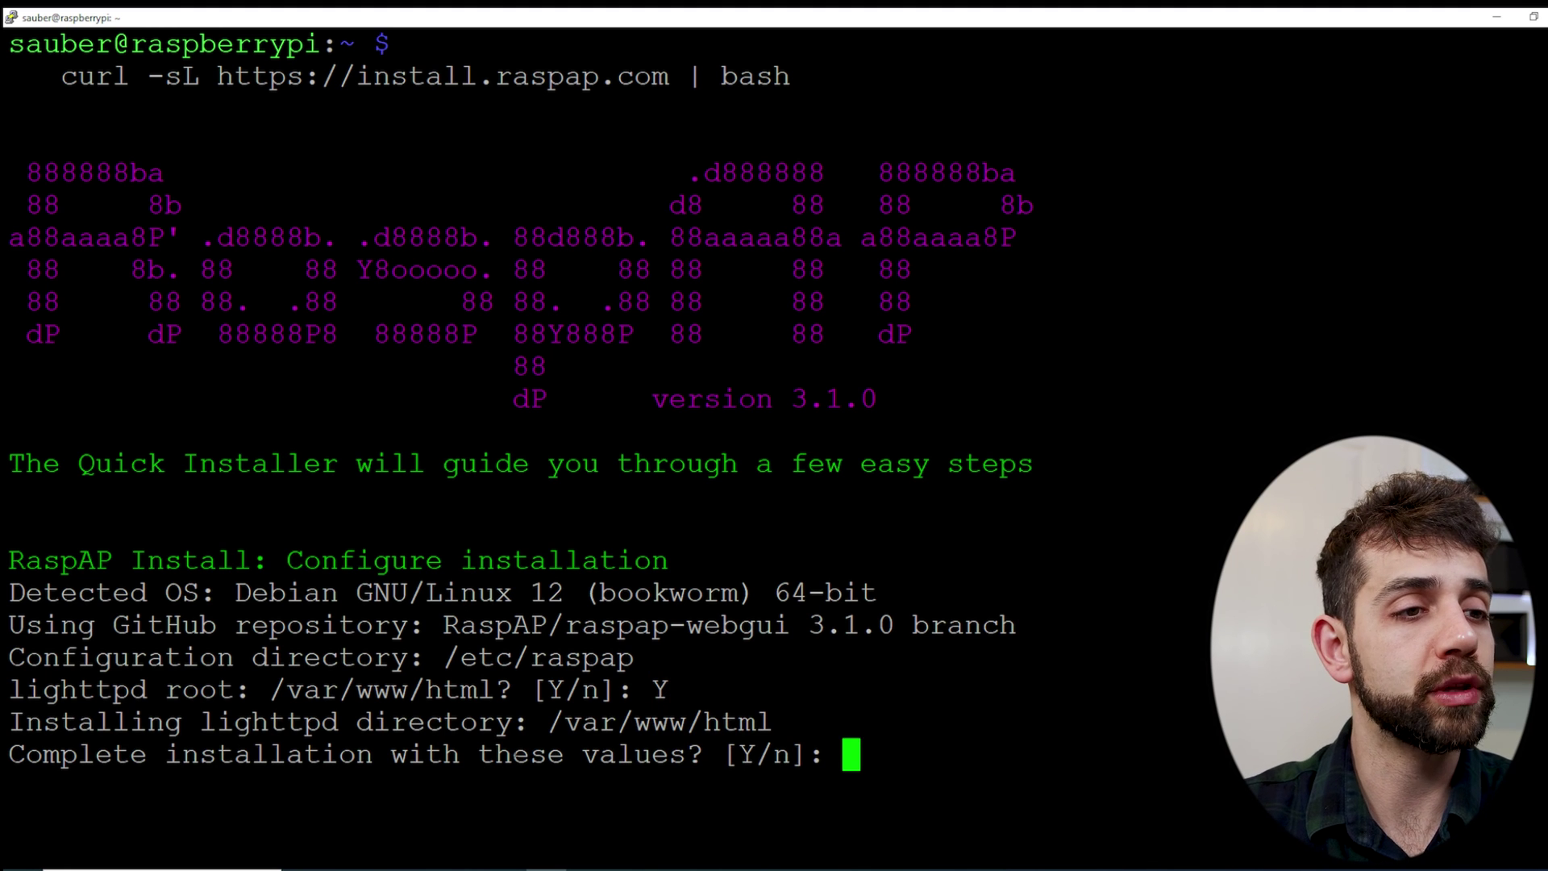
{"action": "type", "text": "Y"}
{"action": "key", "text": "Return"}
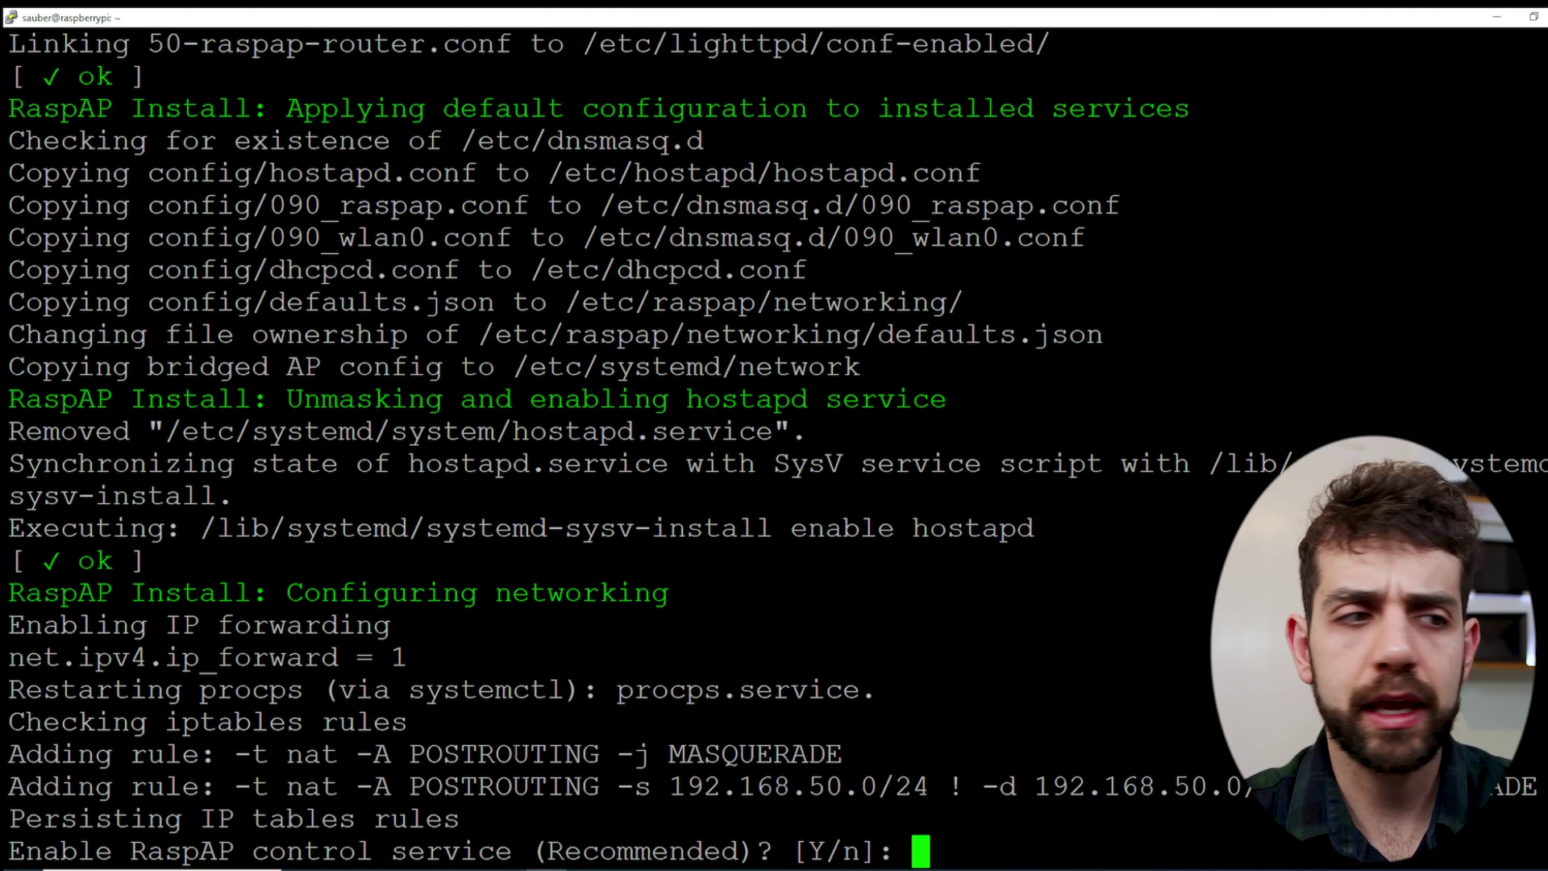
{"action": "type", "text": "Y"}
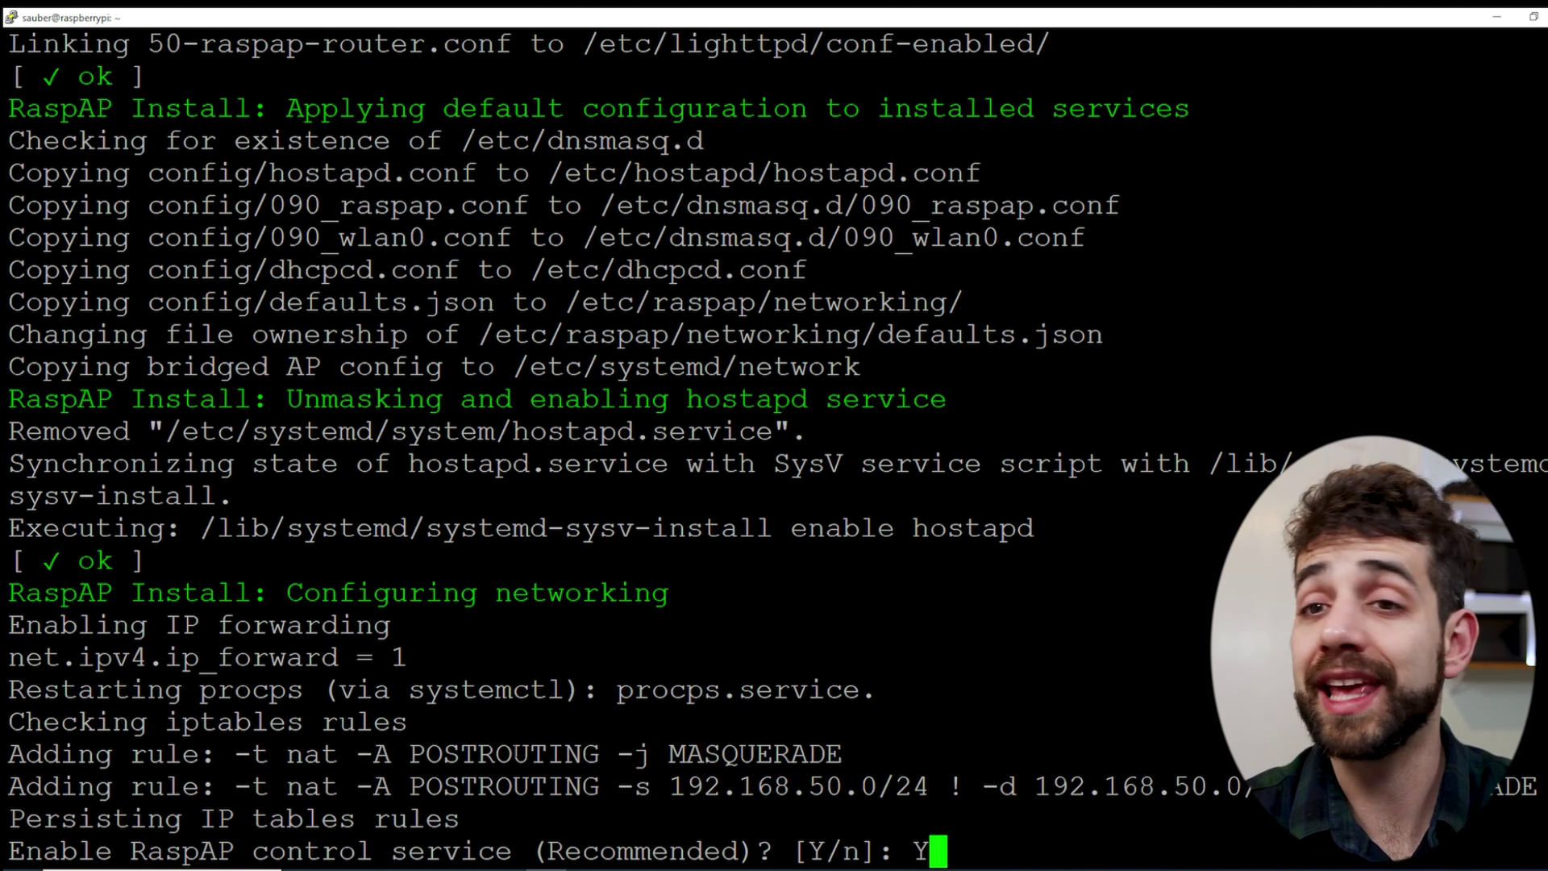
{"action": "key", "text": "Return"}
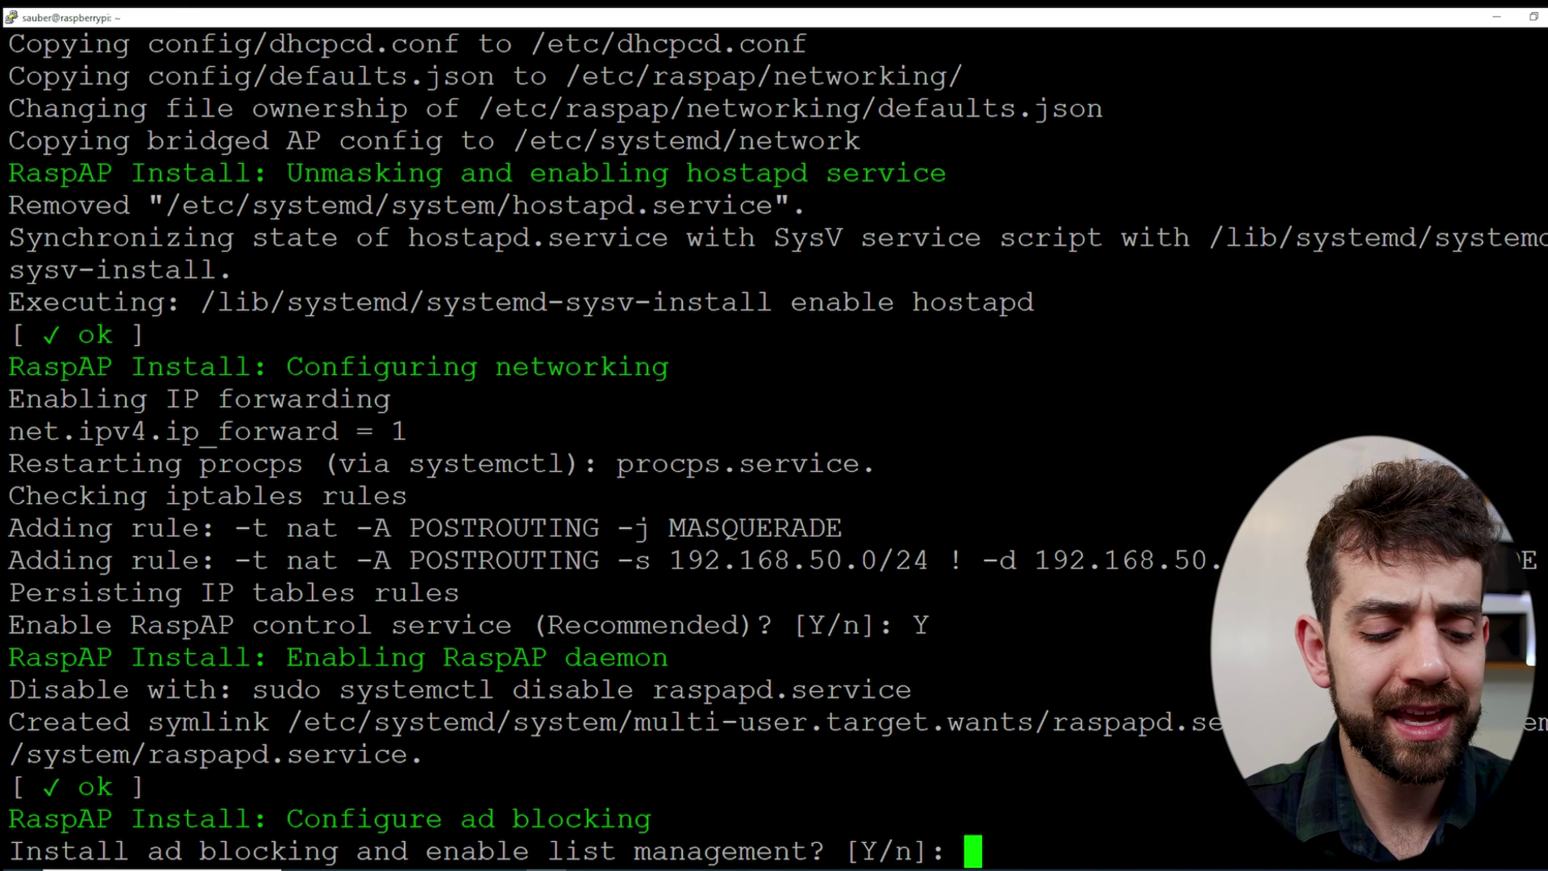
- Answer n to ad blocking, OpenVPN, RestAPI, WireGuard and VPN provider prompts to finish installing
{"action": "type", "text": "n"}
{"action": "key", "text": "Return"}
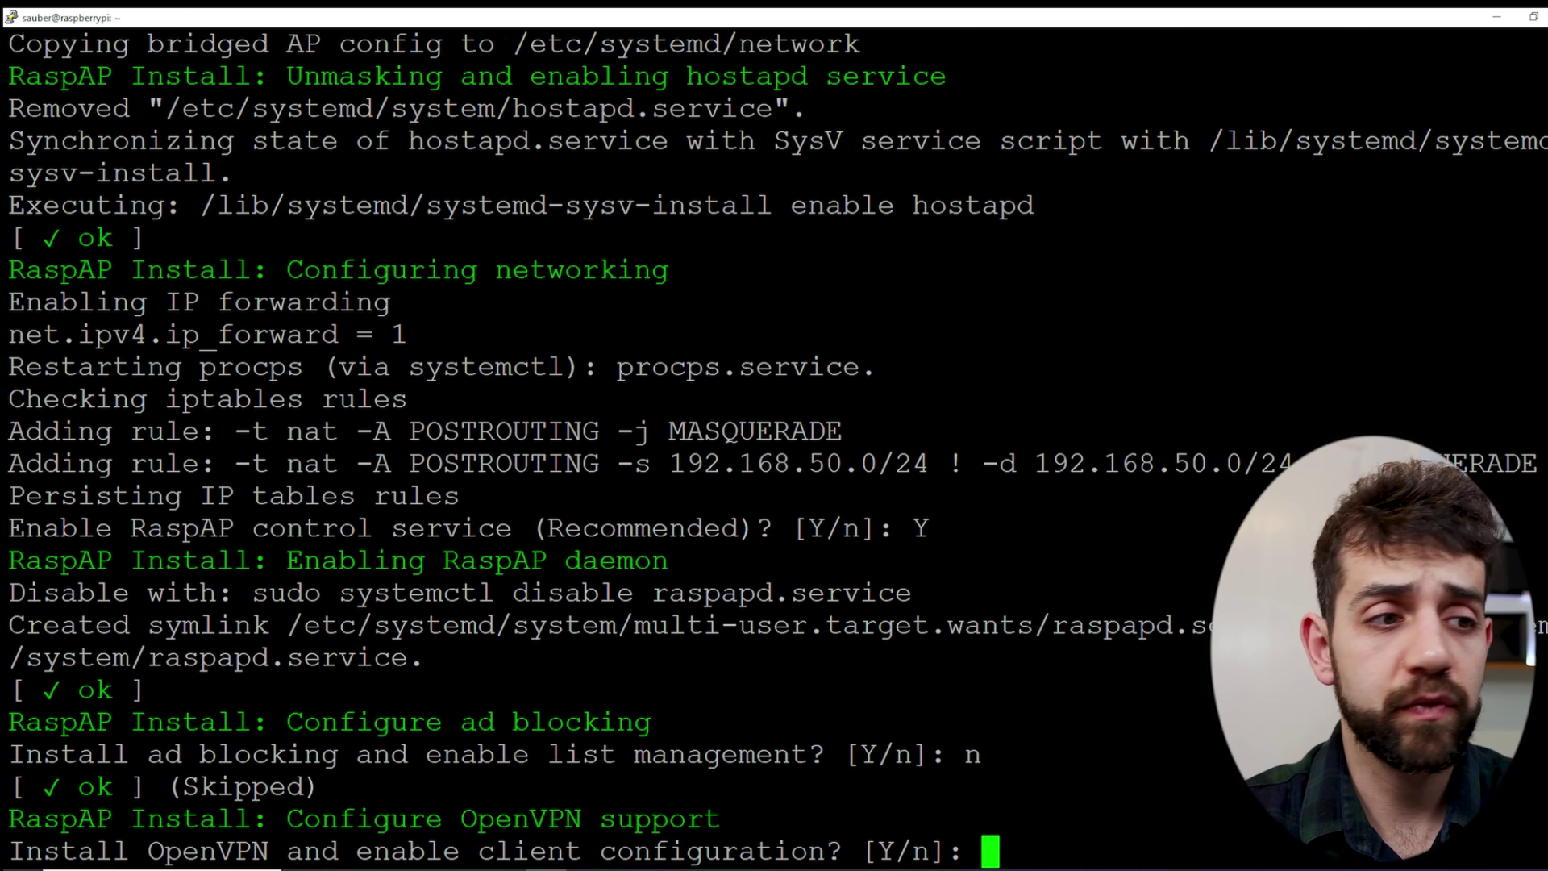
{"action": "type", "text": "n"}
{"action": "key", "text": "Return"}
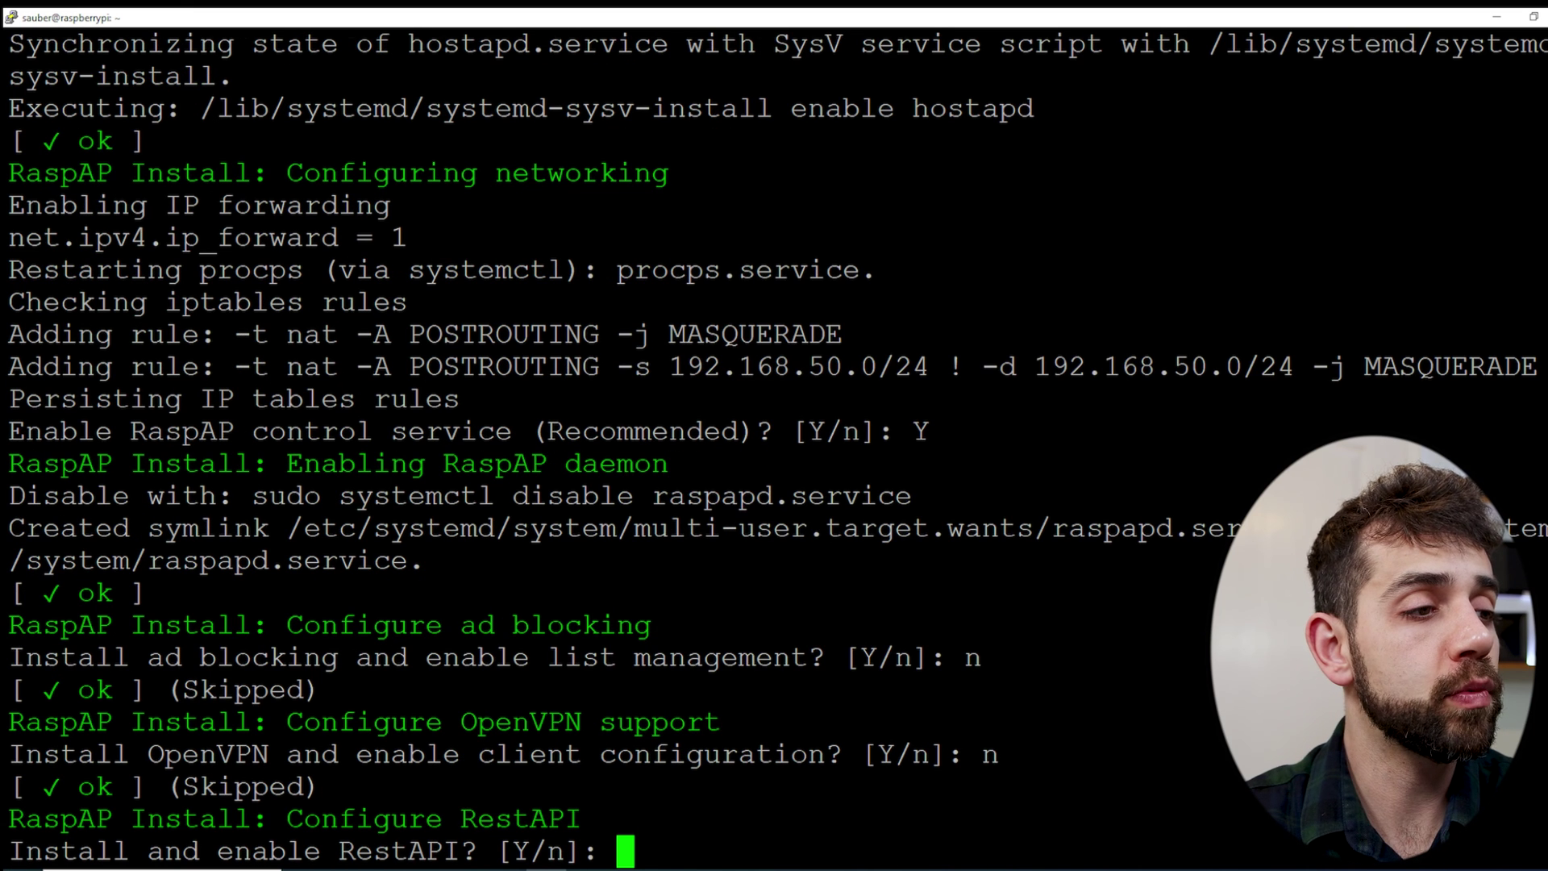
{"action": "type", "text": "n"}
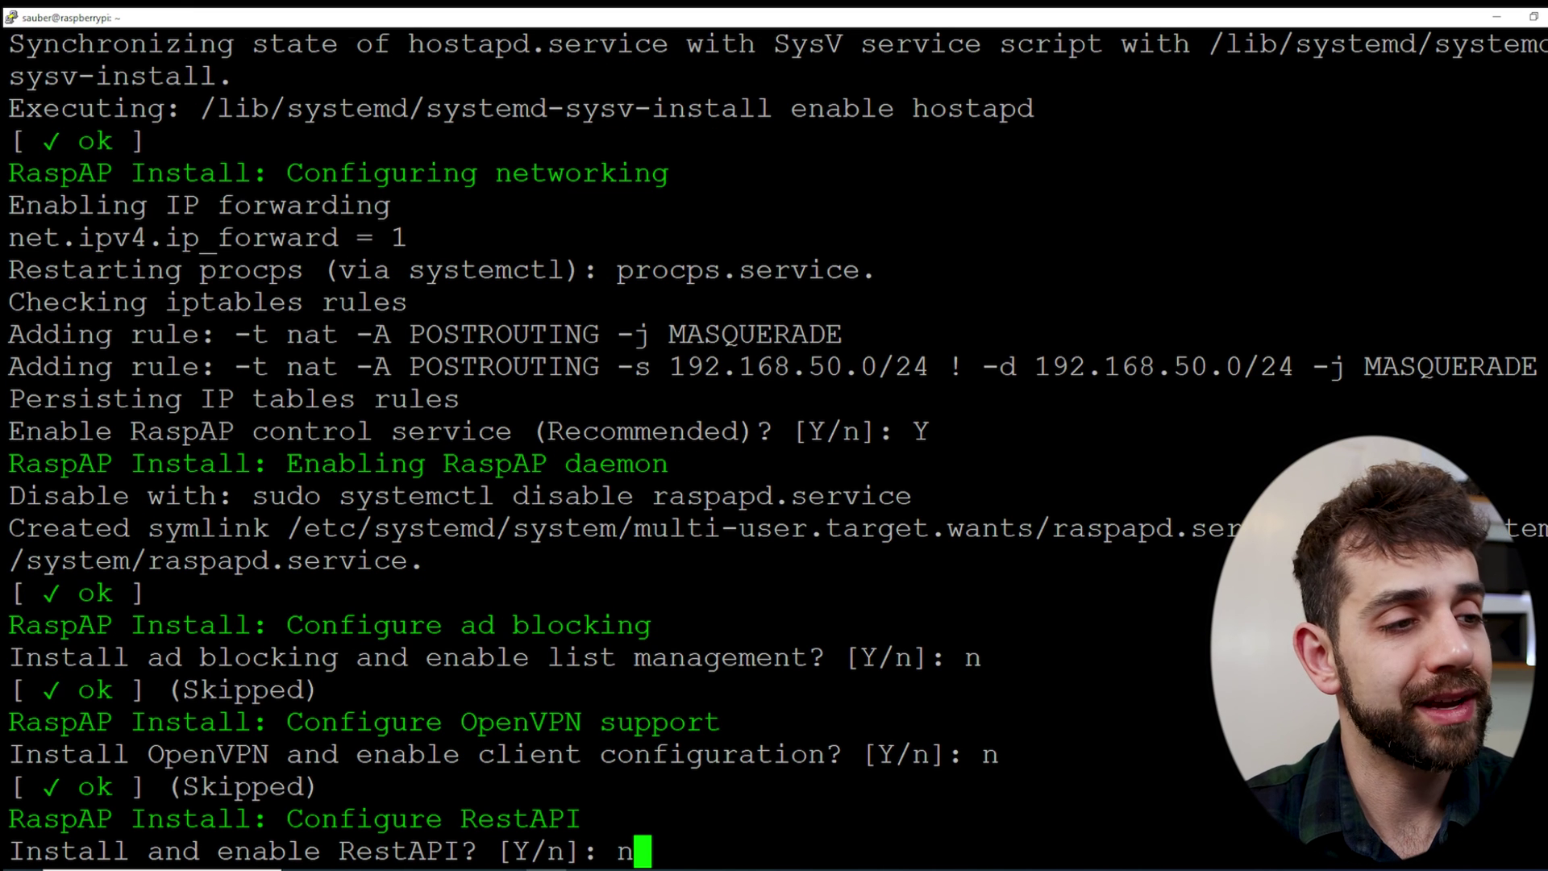
{"action": "key", "text": "Return"}
{"action": "type", "text": "n"}
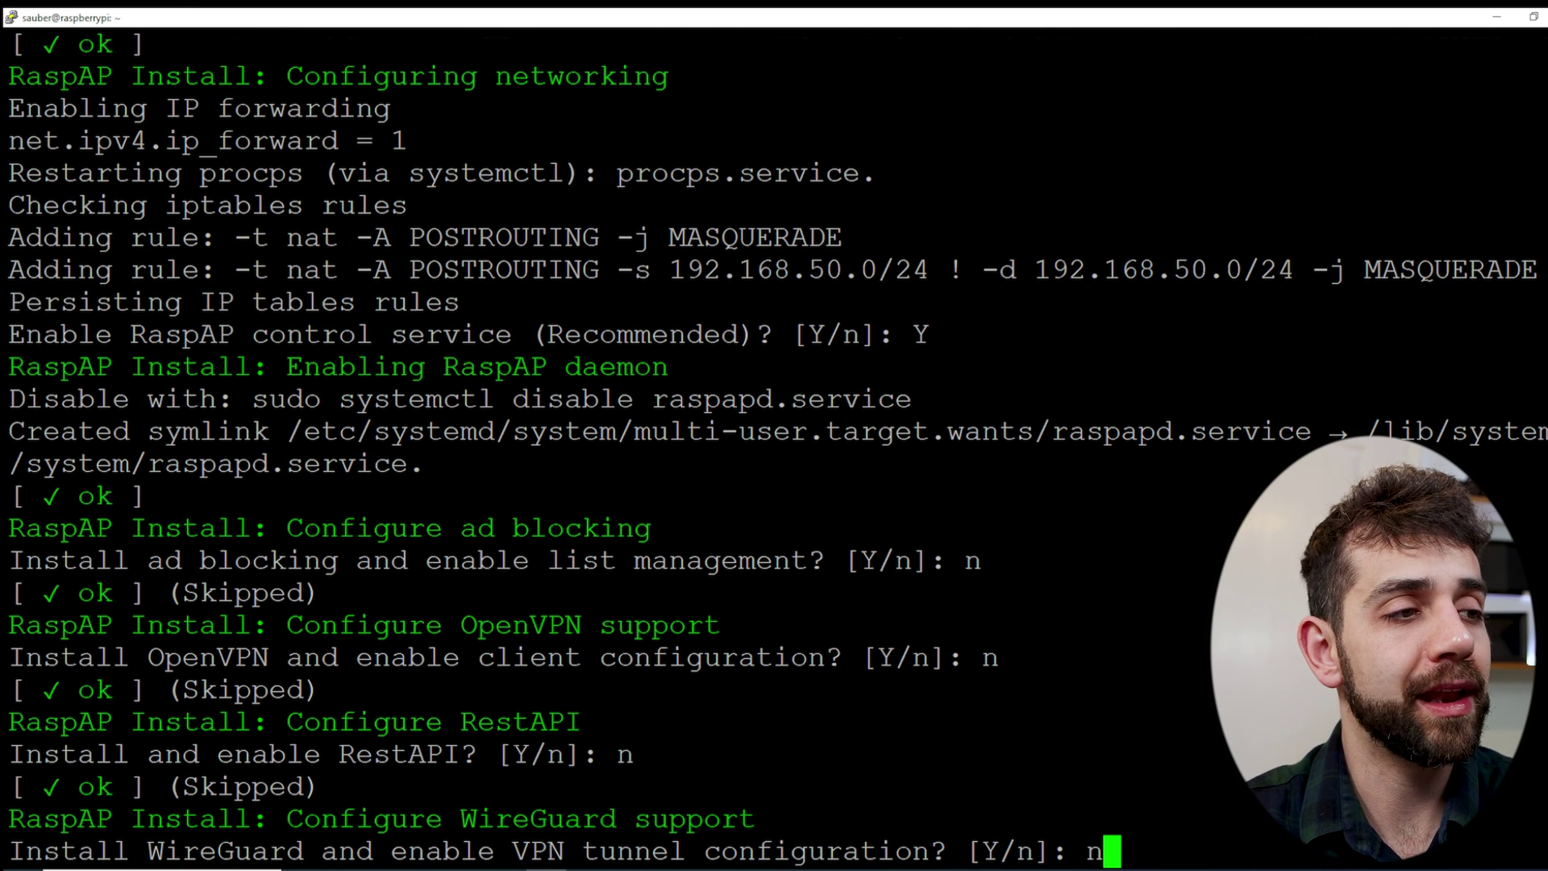
{"action": "key", "text": "Return"}
{"action": "type", "text": "n"}
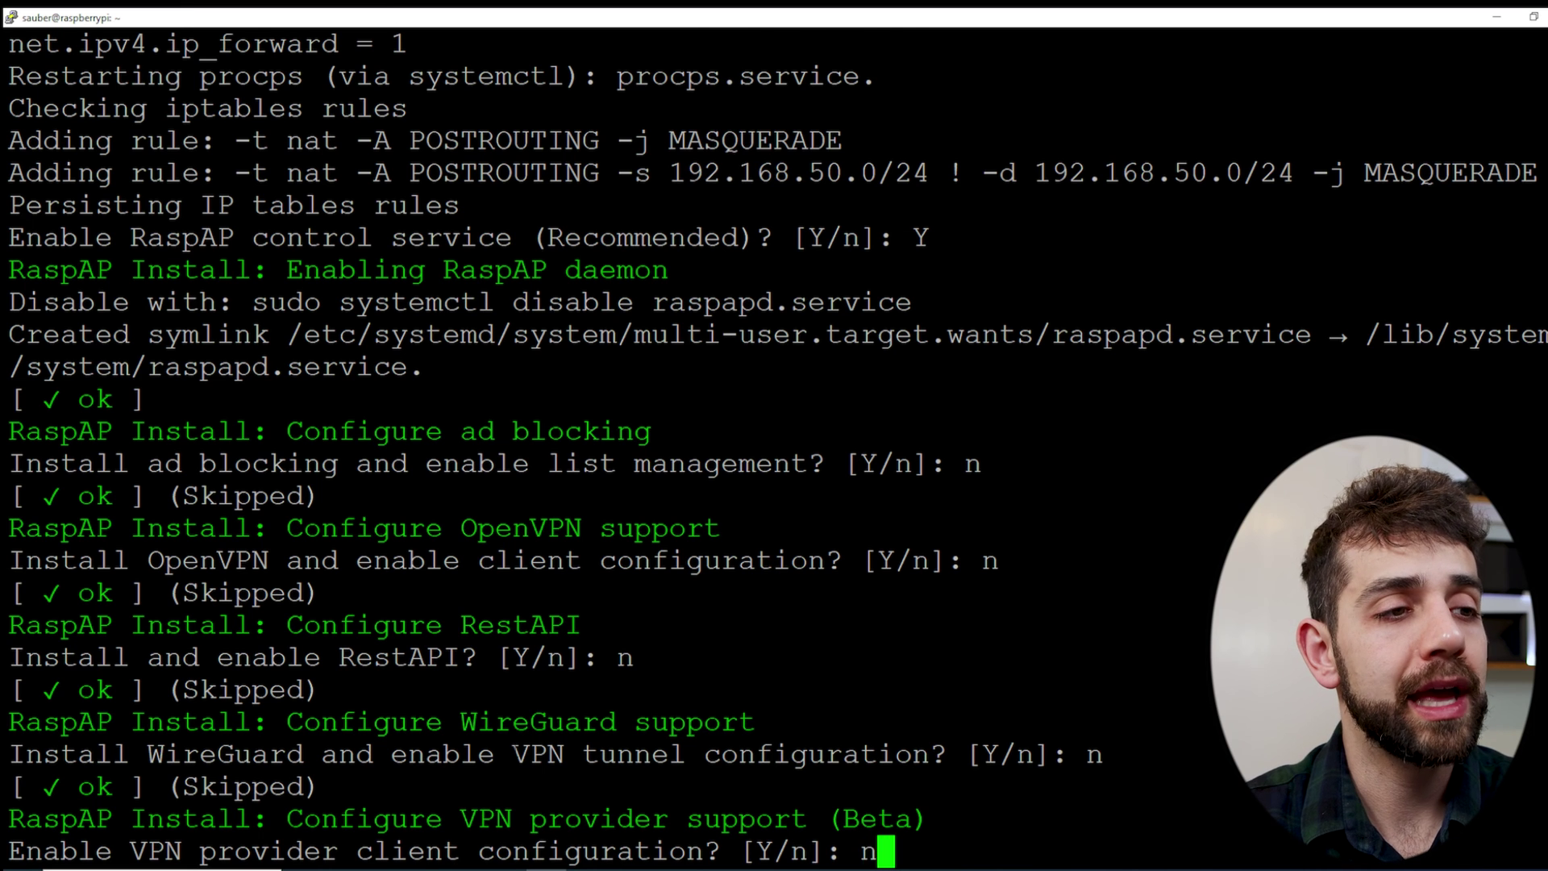
{"action": "key", "text": "Return"}
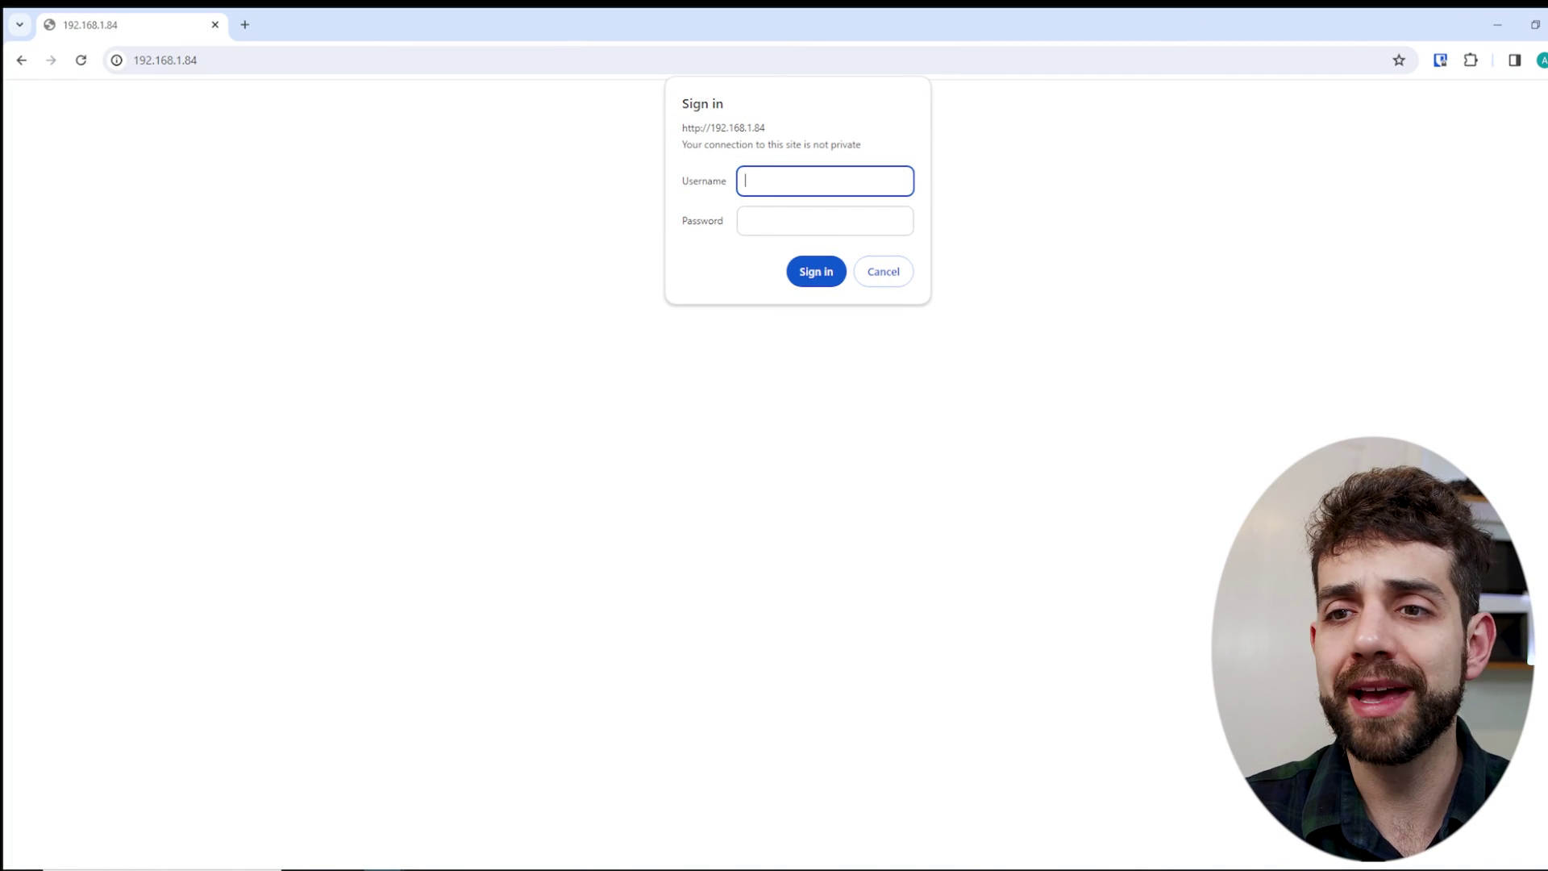
- Copy the default password from the RaspAP docs and sign in to the dashboard as admin
{"action": "left_click_drag", "start_coordinate": [1545, 9], "coordinate": [1412, 2]}
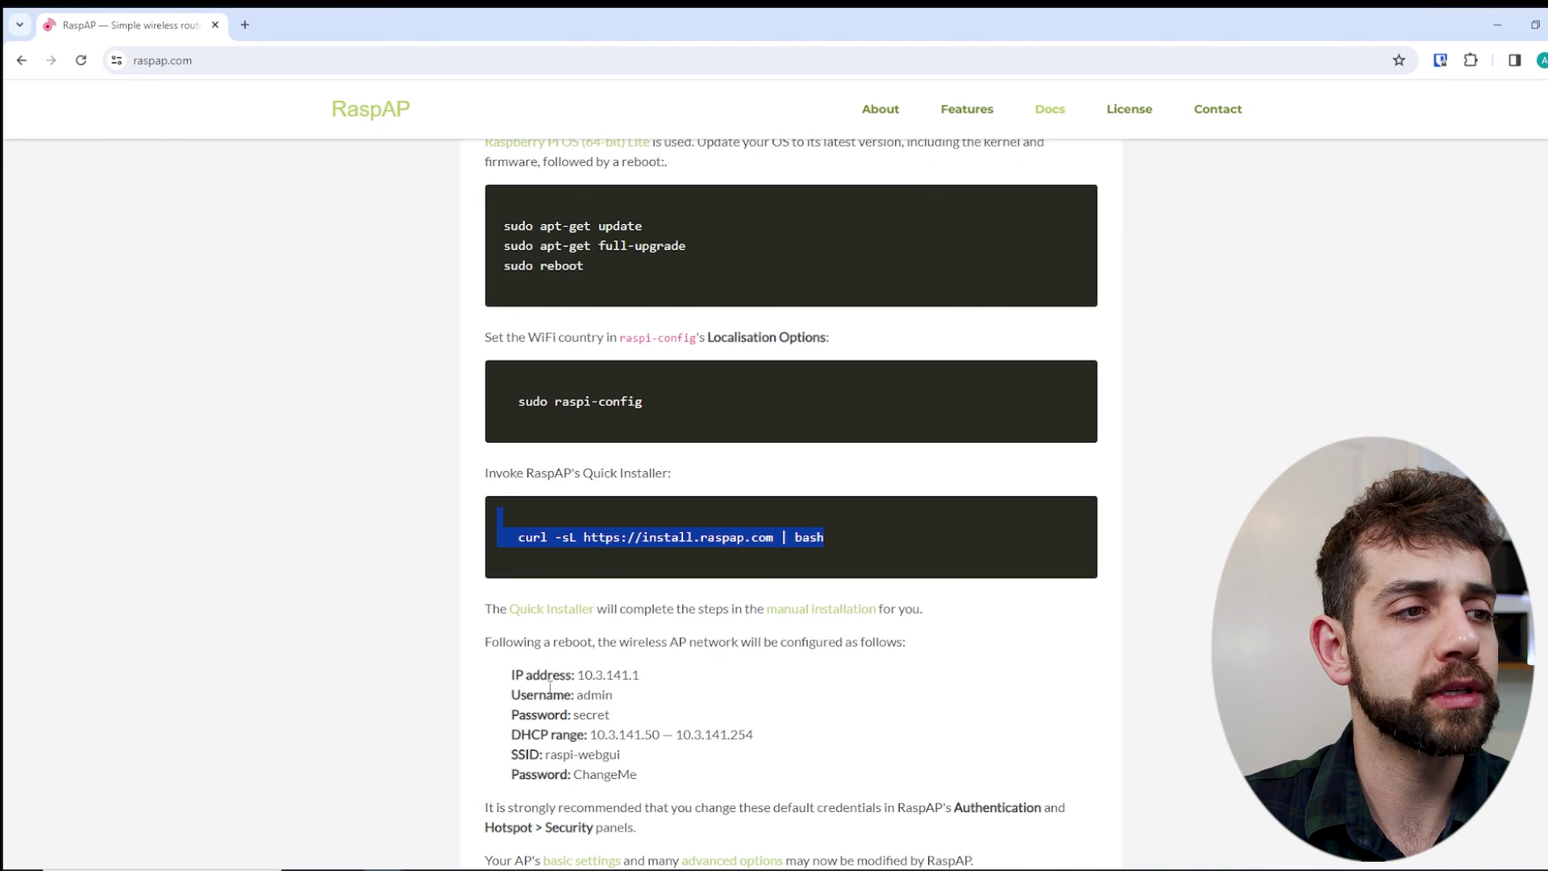
{"action": "left_click_drag", "start_coordinate": [626, 715], "coordinate": [574, 715]}
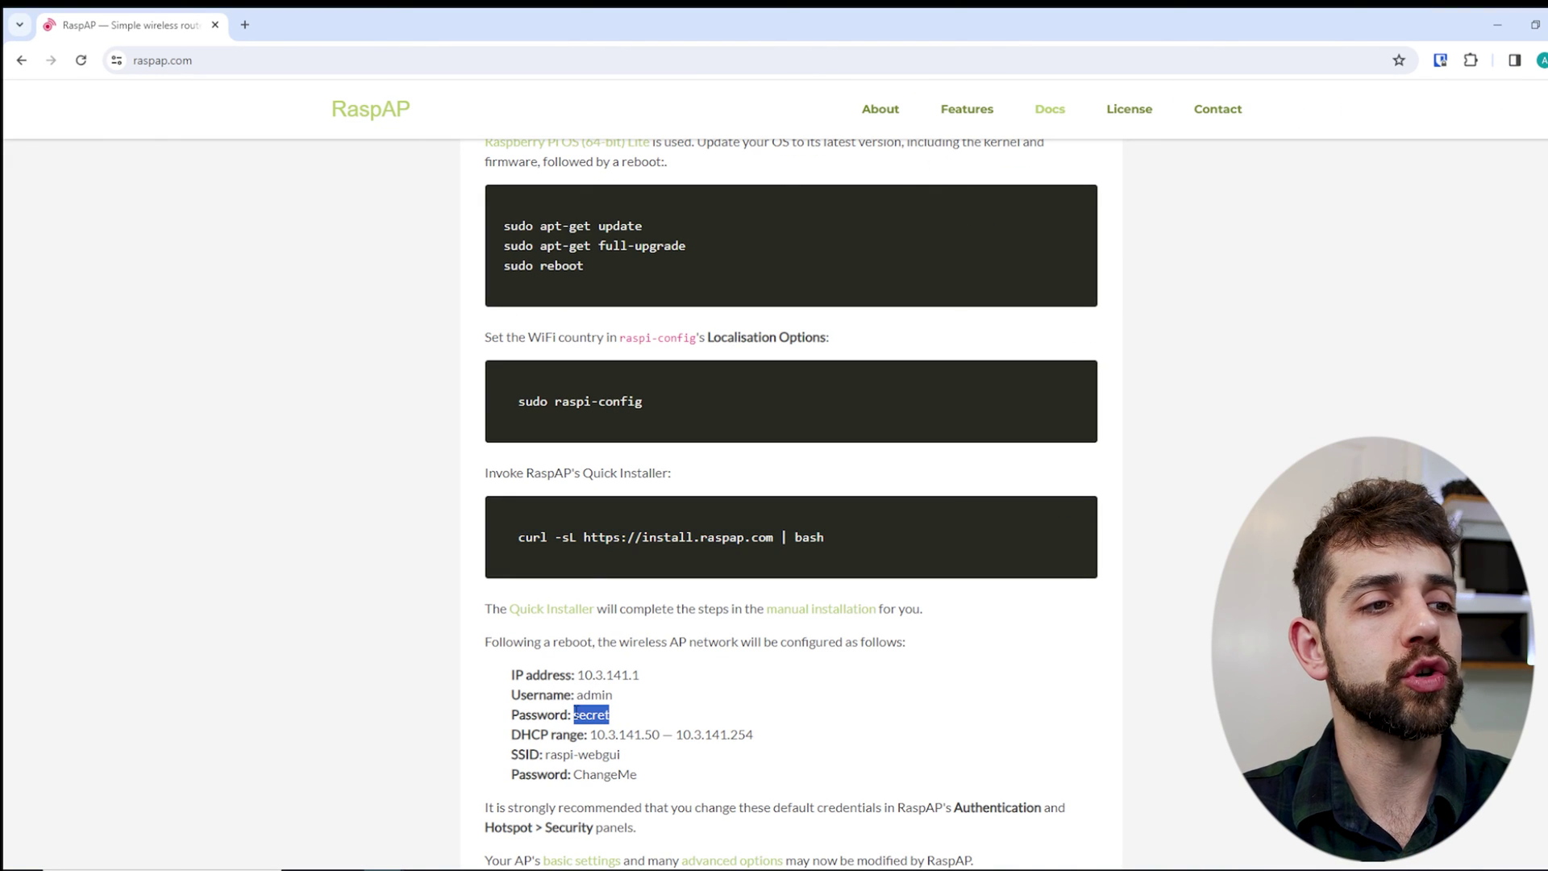
{"action": "key", "text": "alt+Tab"}
{"action": "left_click", "coordinate": [791, 176]}
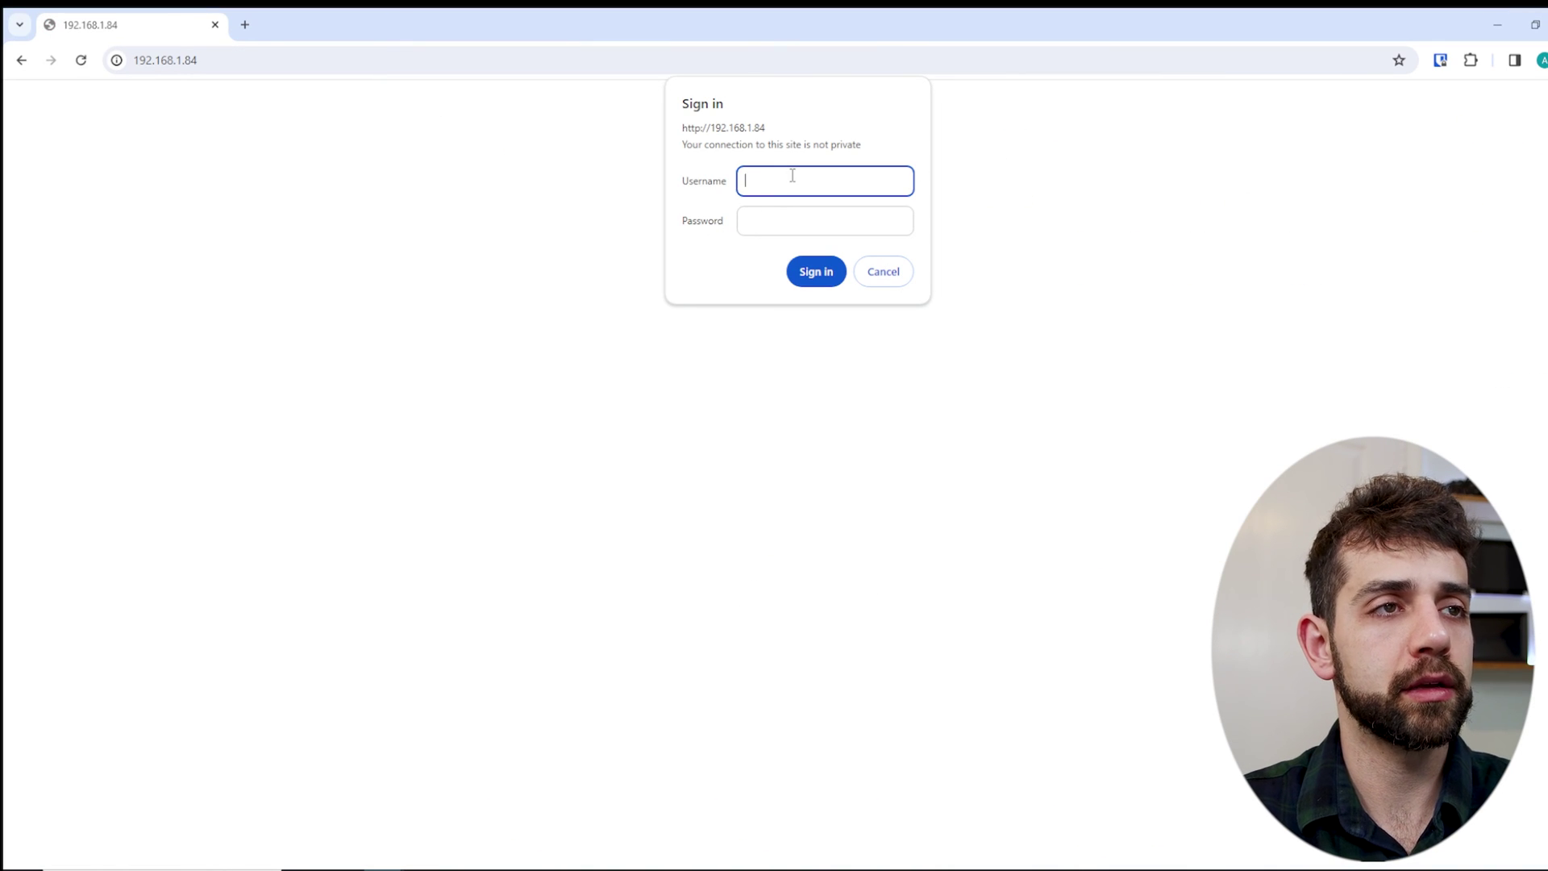
{"action": "type", "text": "admin"}
{"action": "key", "text": "Tab"}
{"action": "key", "text": "ctrl+v"}
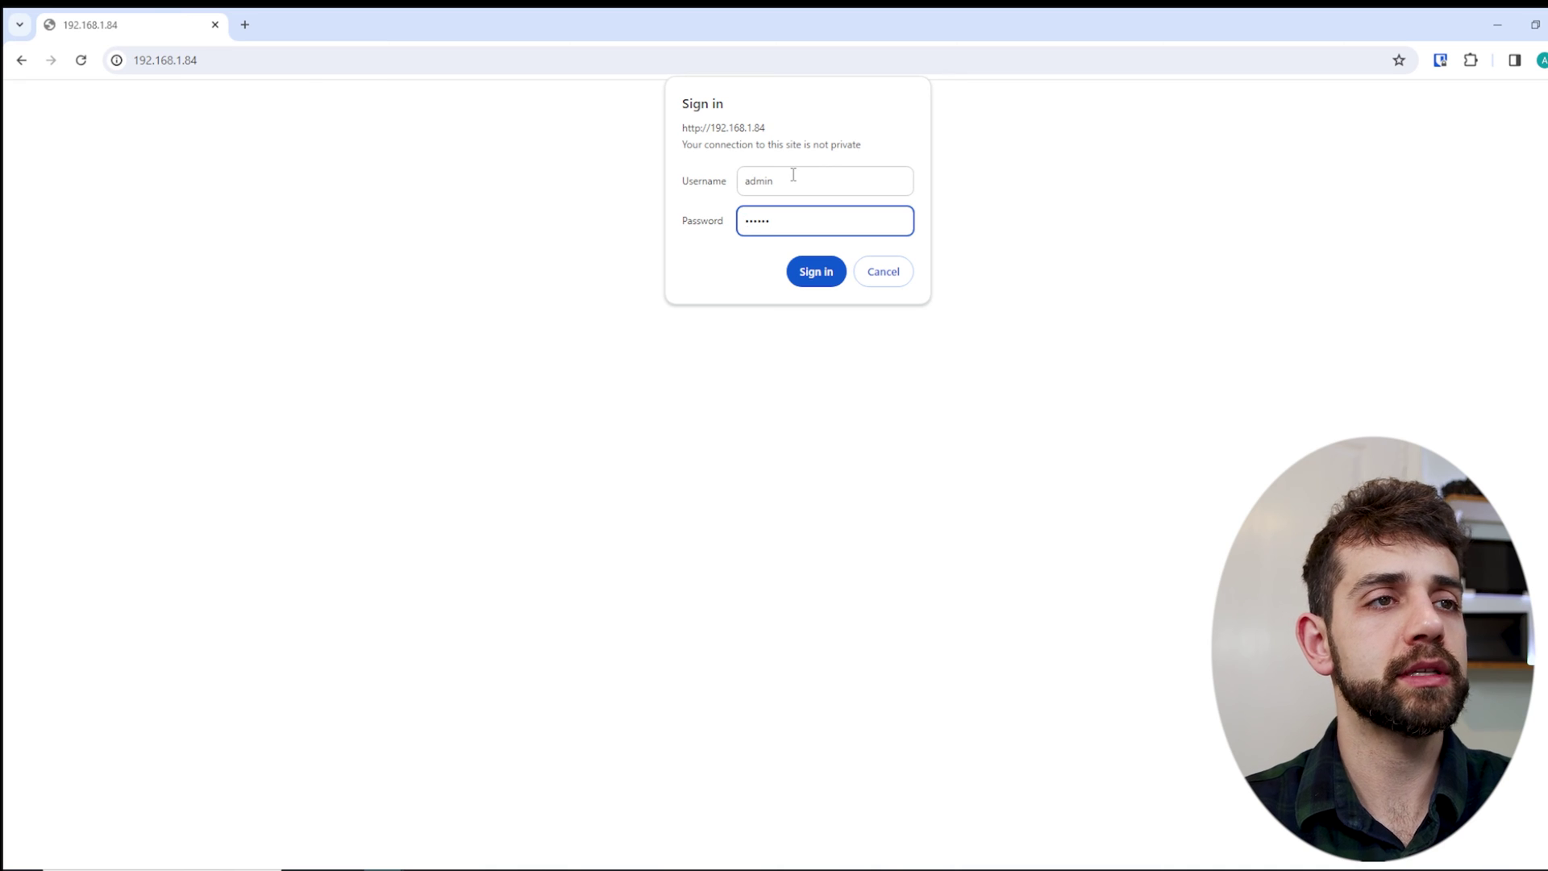
{"action": "left_click", "coordinate": [796, 269]}
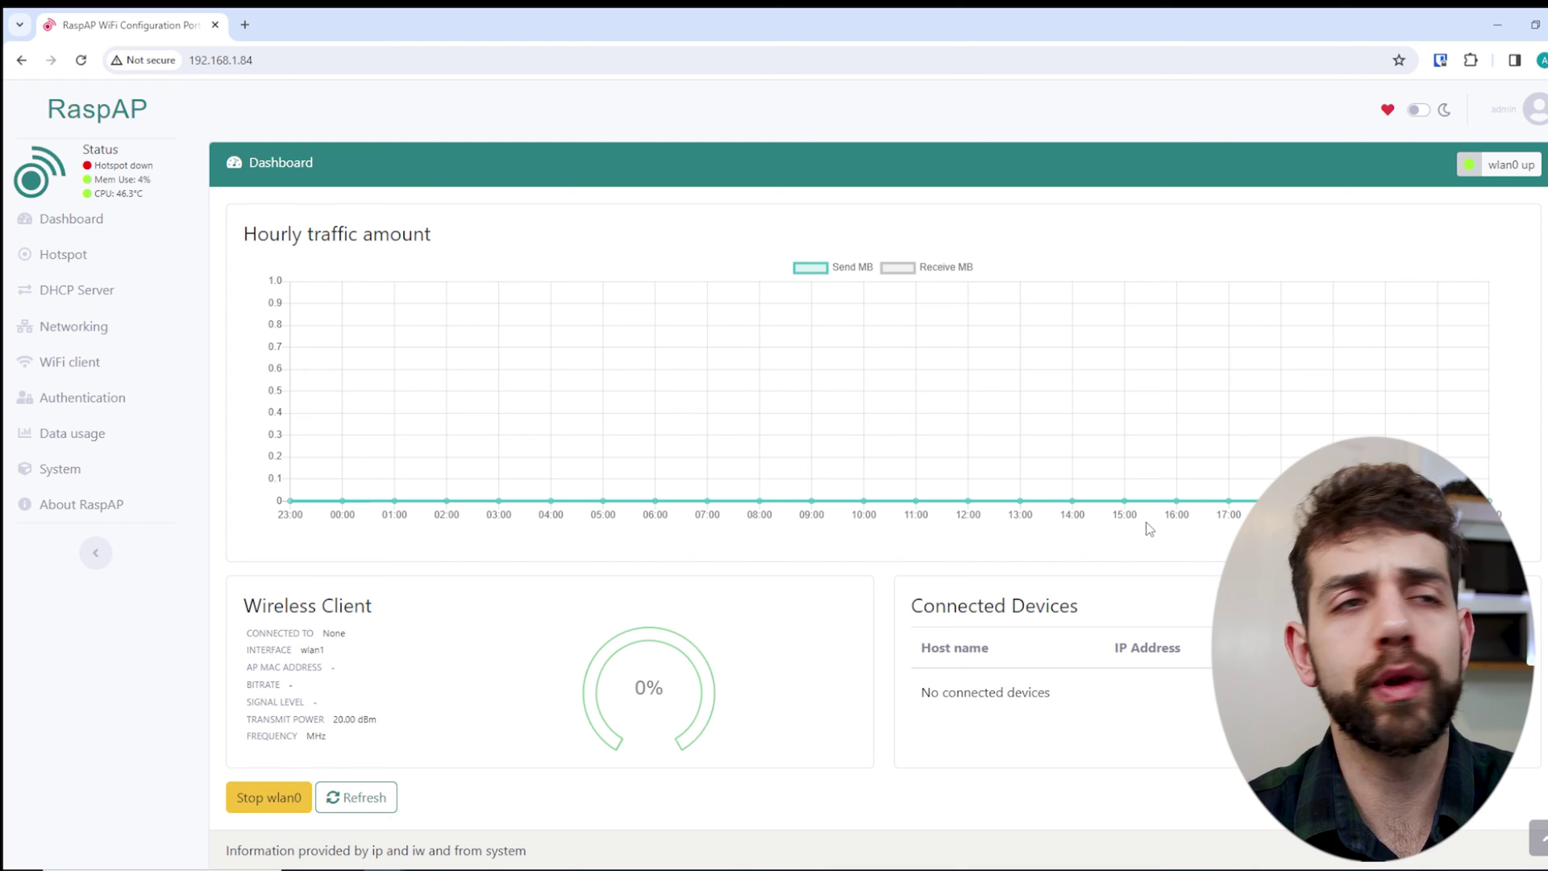
- Rename the hotspot SSID from raspi-webgui to 'sauber-lab' and save the hotspot settings
{"action": "left_click", "coordinate": [98, 266]}
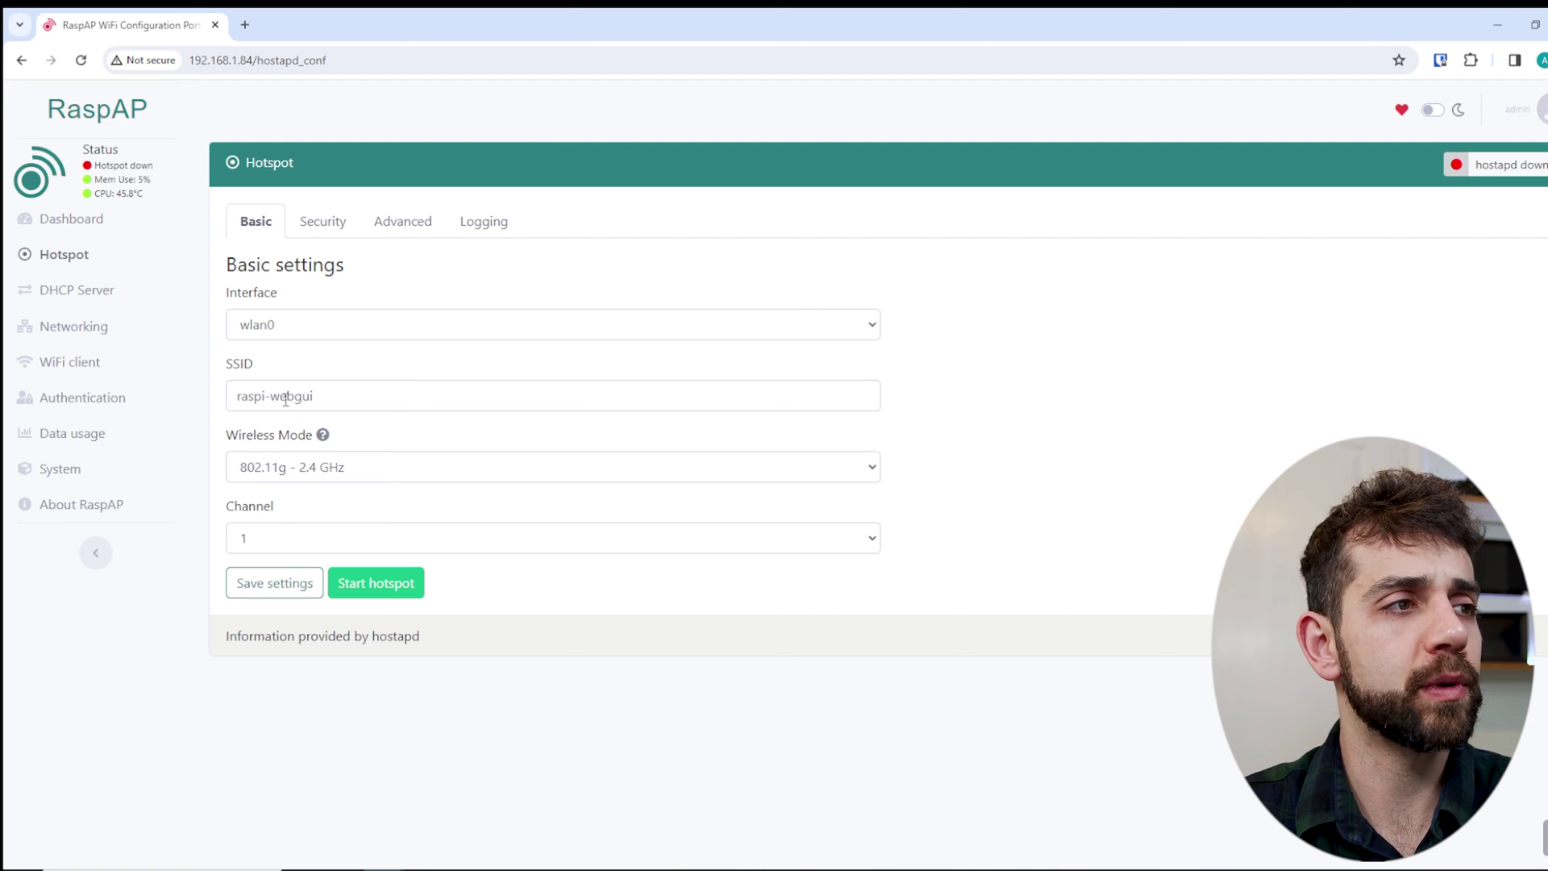
{"action": "triple_click", "coordinate": [347, 394]}
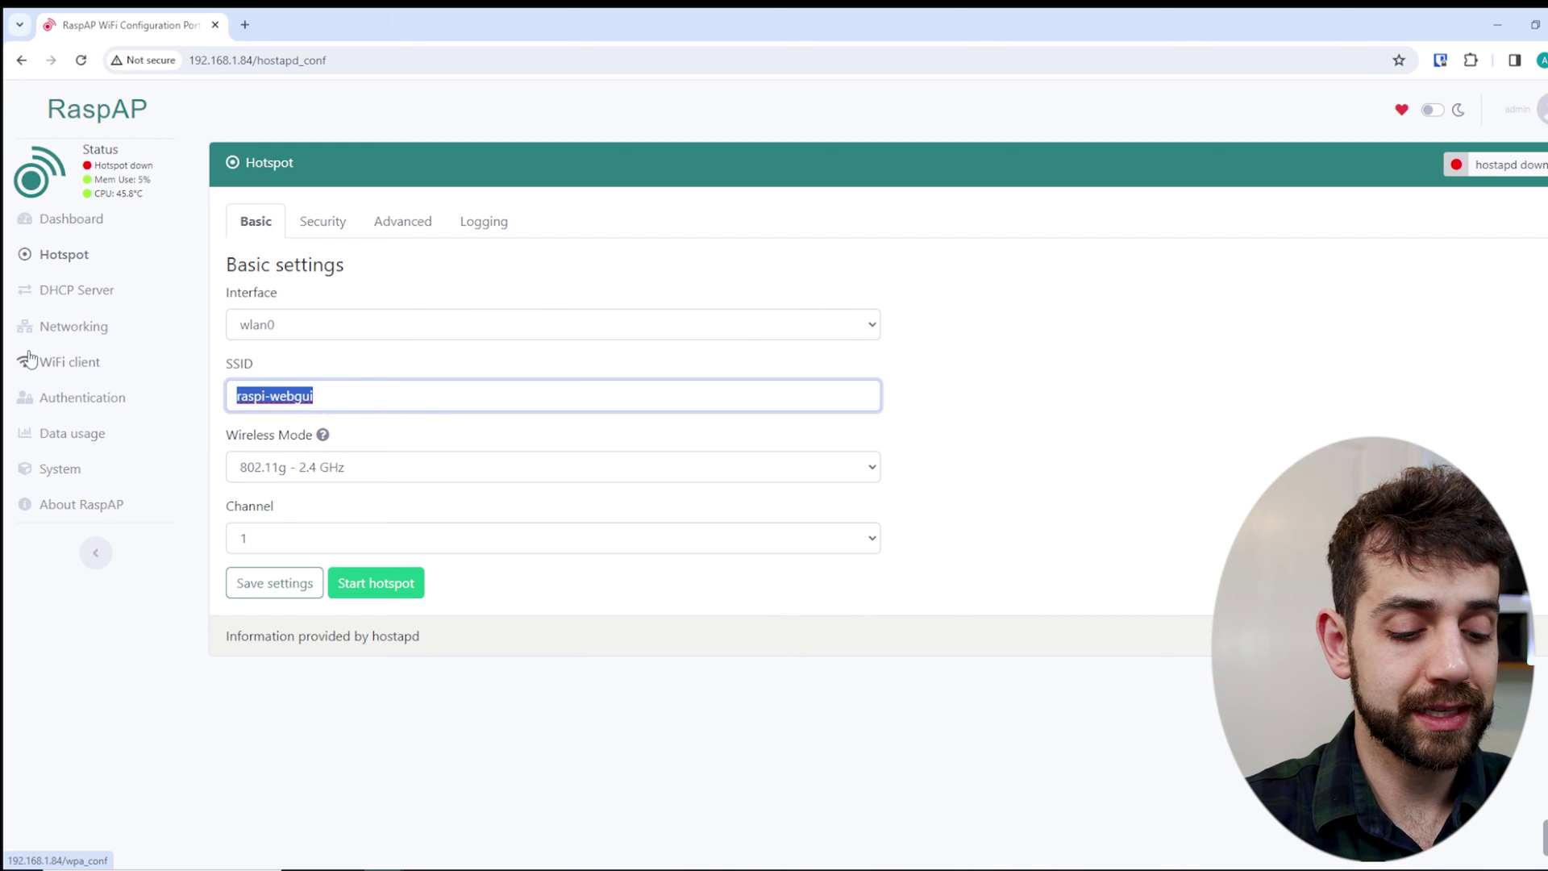
{"action": "type", "text": "sauber-lab"}
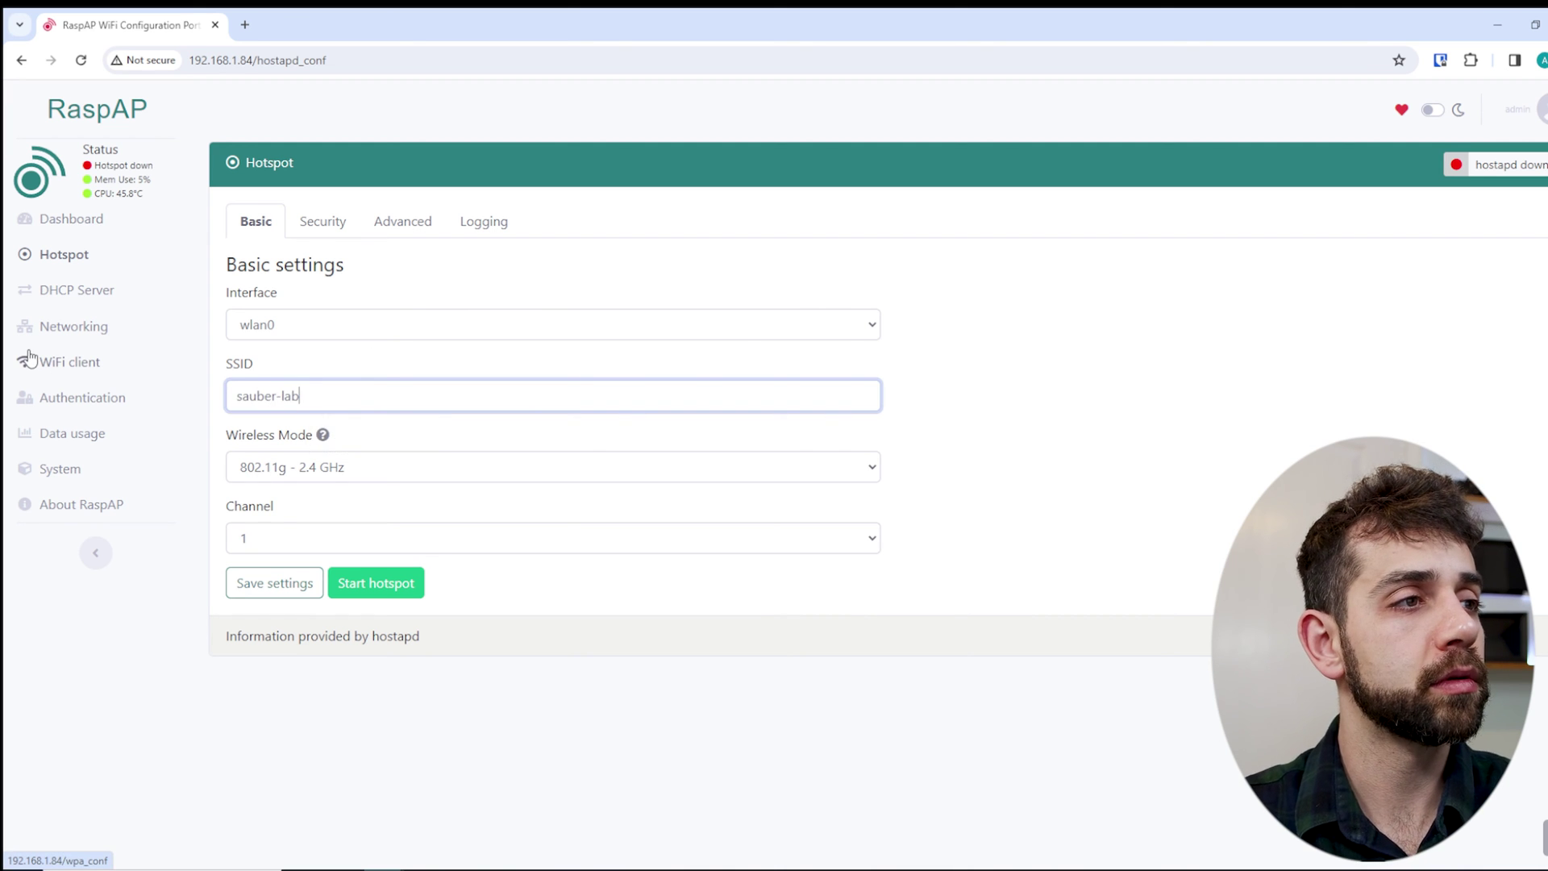
{"action": "left_click", "coordinate": [285, 589]}
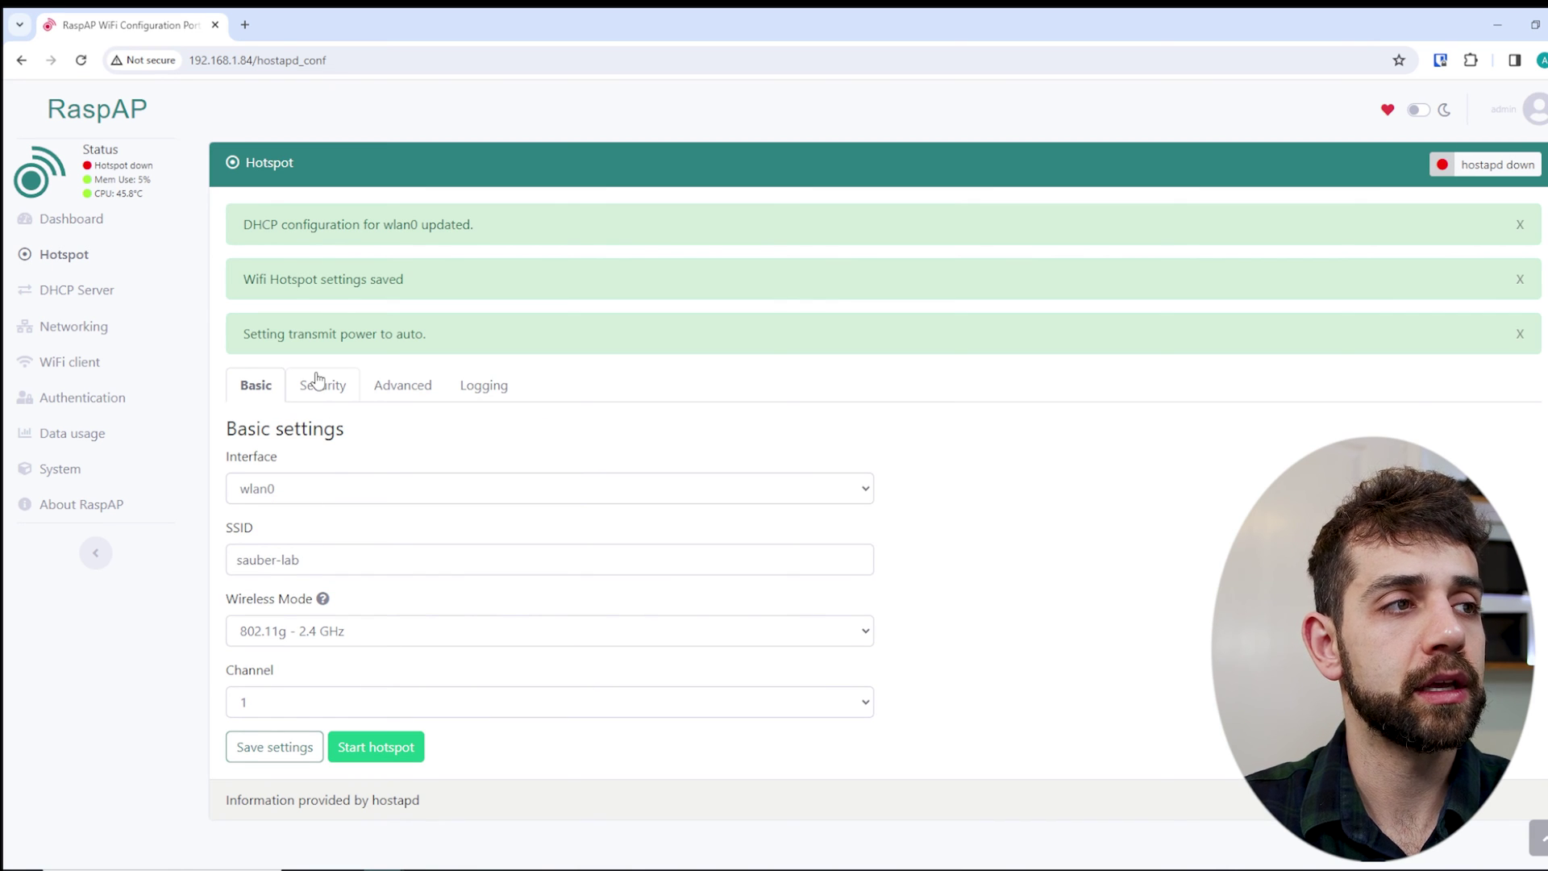
- Replace the hotspot PSK on the Security tab with a new password and save
{"action": "left_click", "coordinate": [325, 385]}
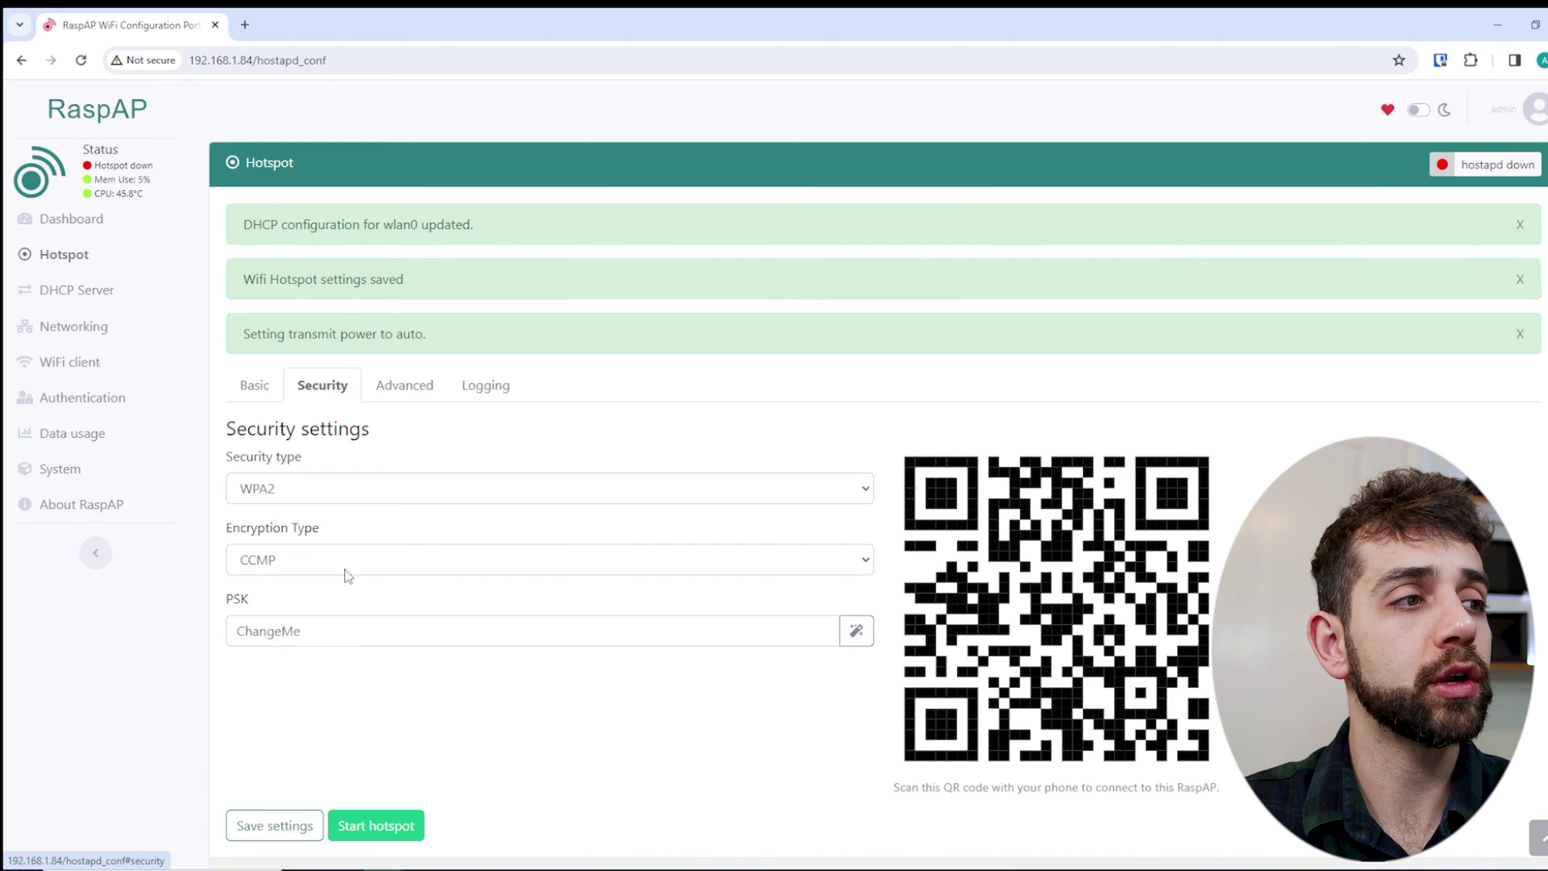
{"action": "double_click", "coordinate": [377, 622]}
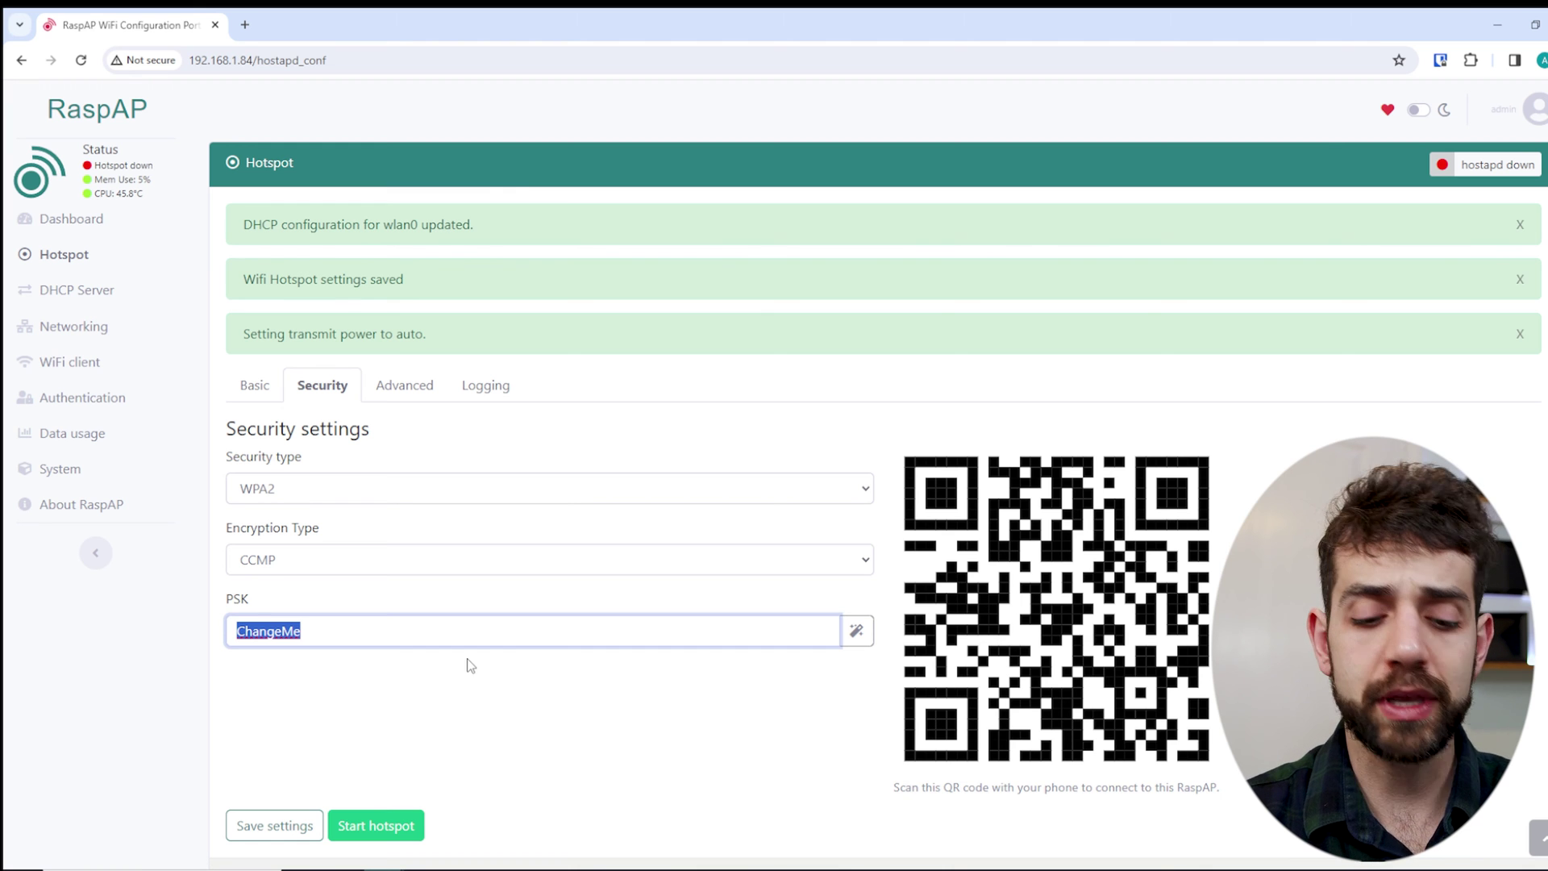
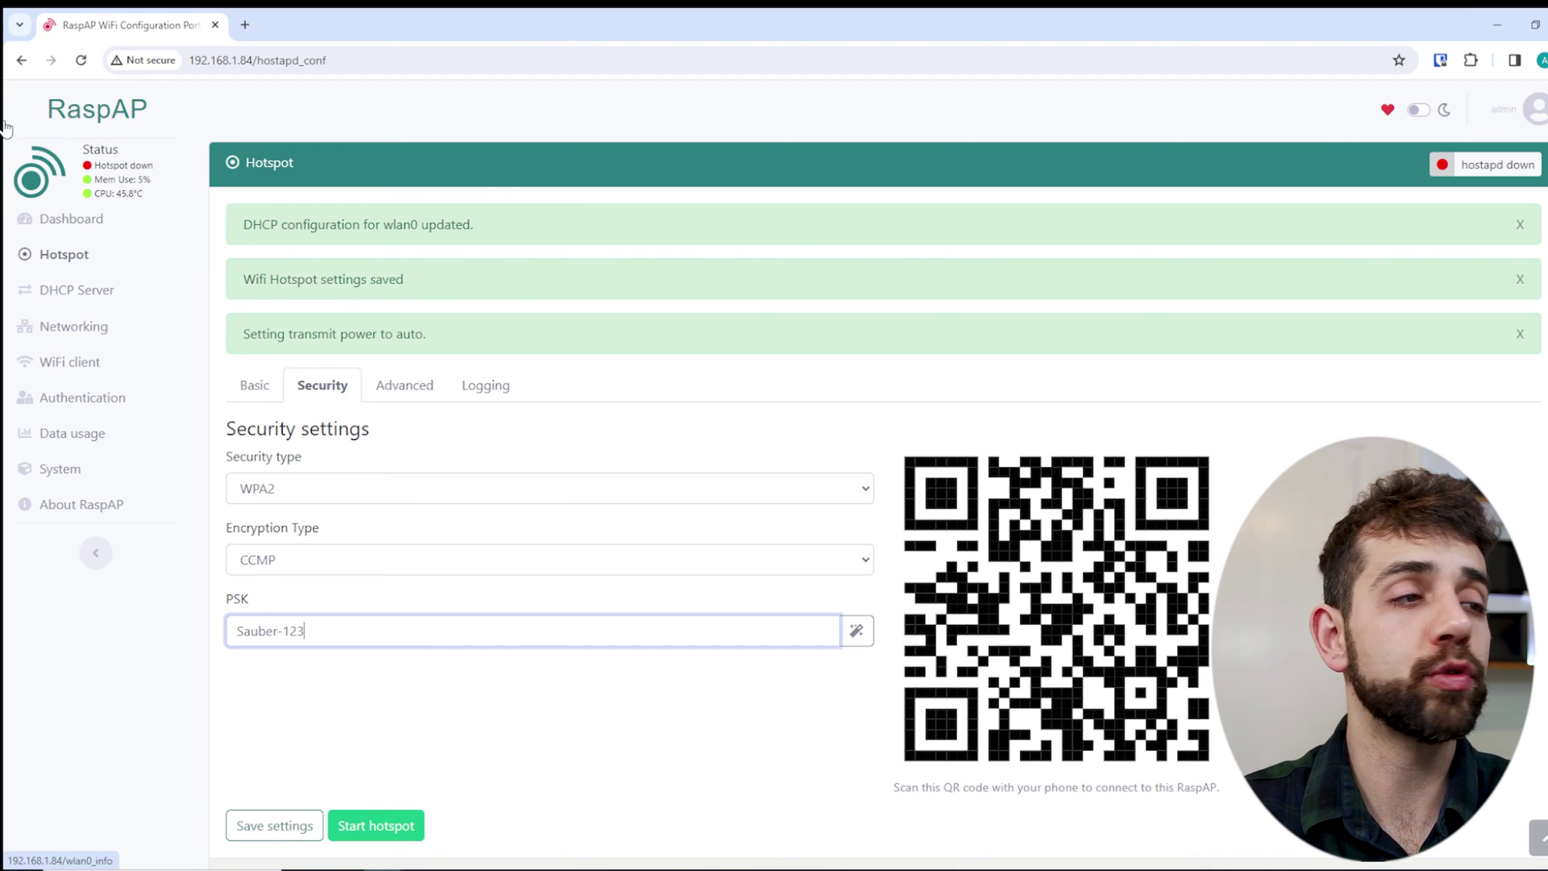
{"action": "left_click", "coordinate": [282, 826]}
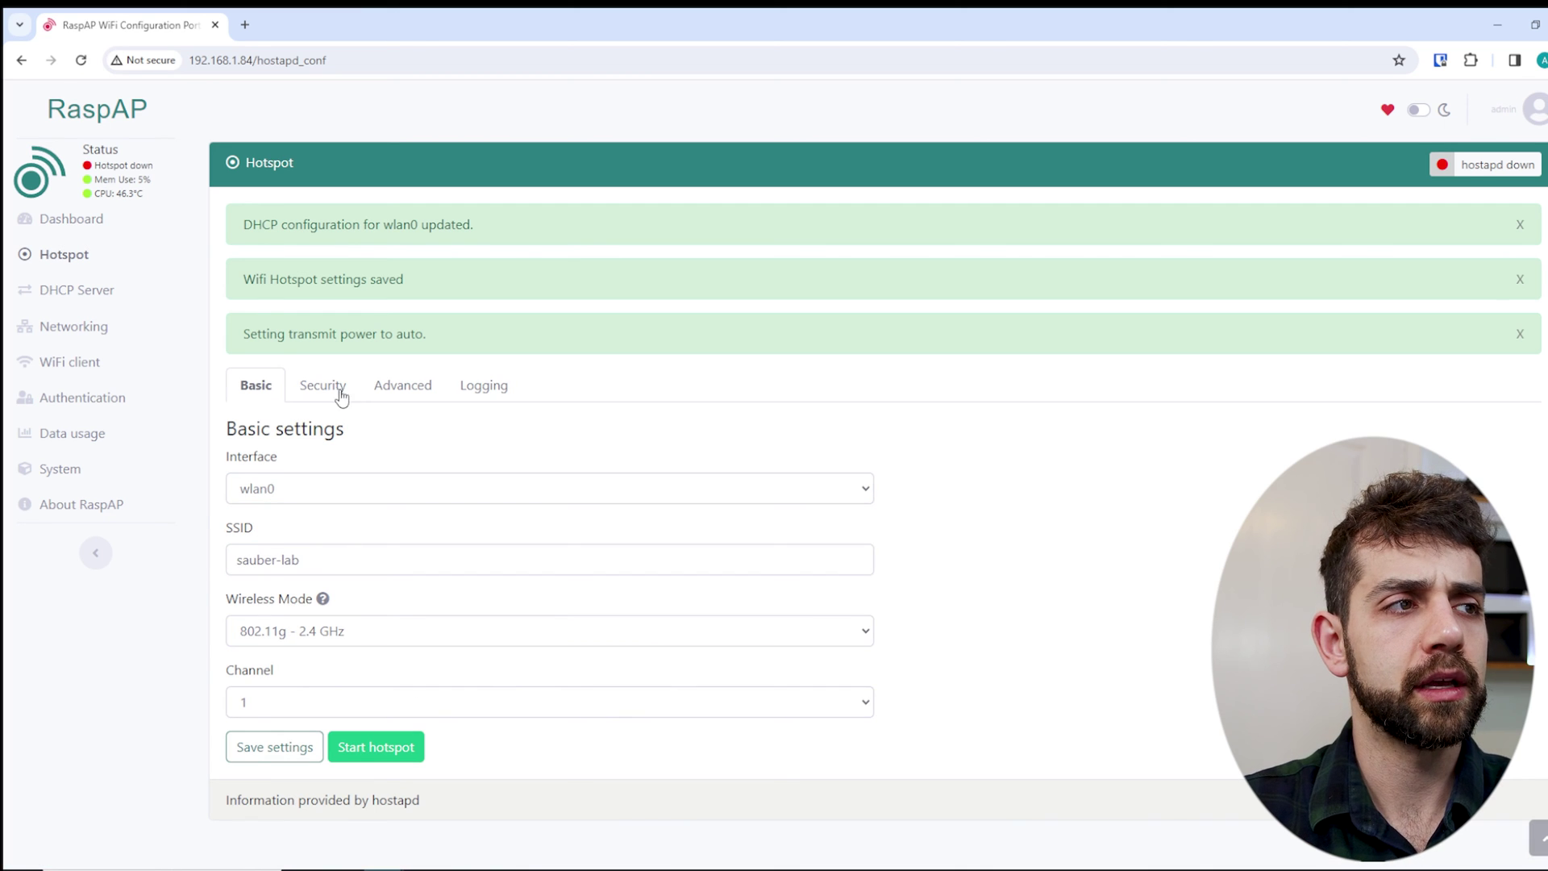
- Recheck the security settings and start the hotspot broadcasting sauber-lab on wlan0
{"action": "left_click", "coordinate": [324, 385]}
{"action": "left_click", "coordinate": [273, 388]}
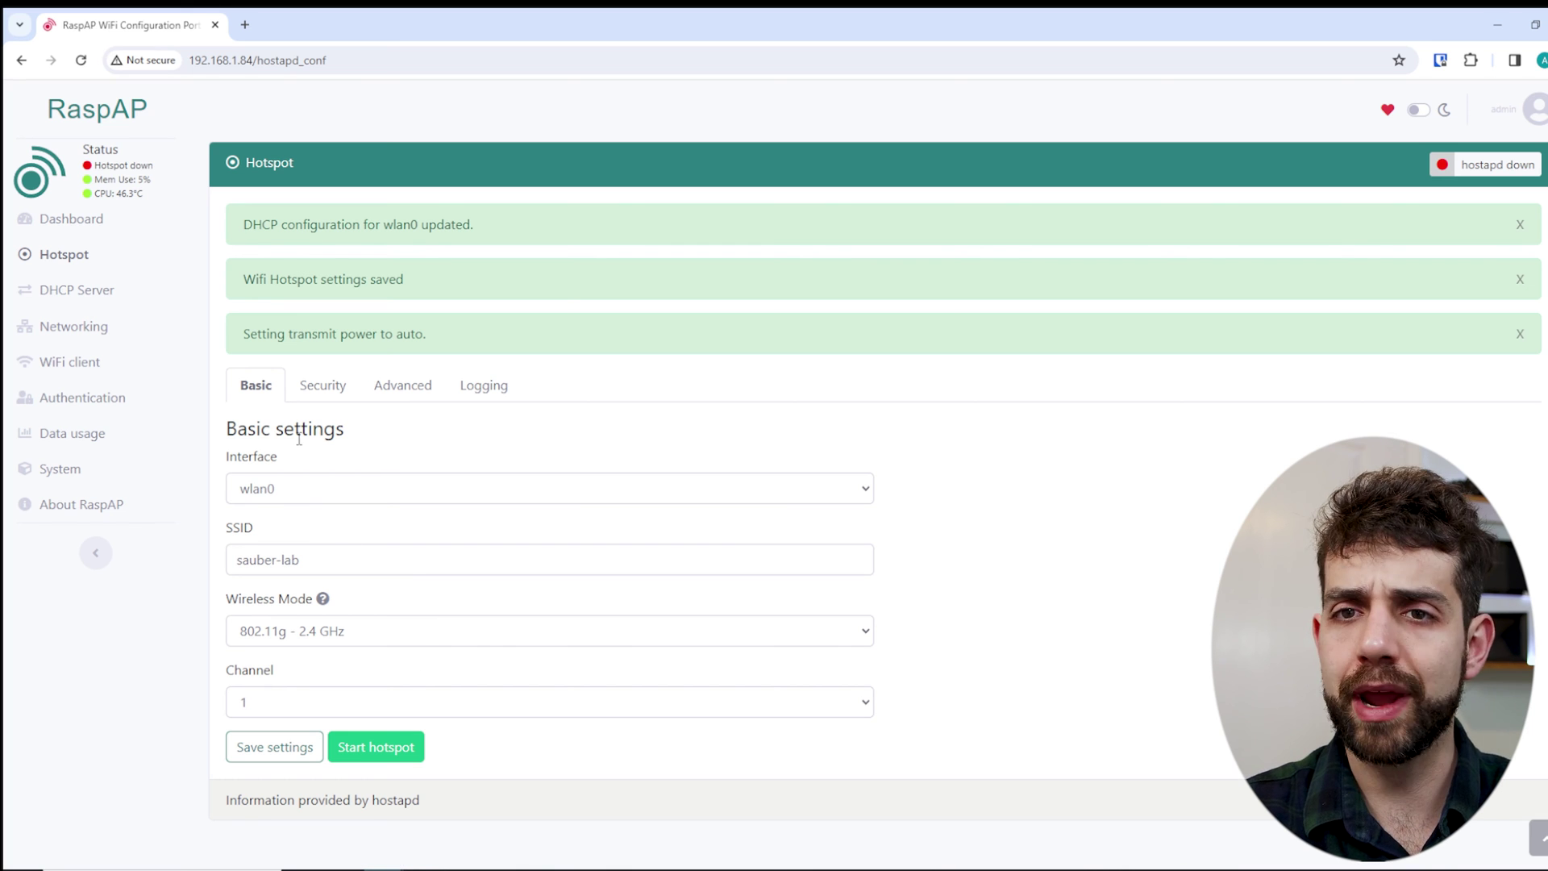
{"action": "left_click", "coordinate": [402, 758]}
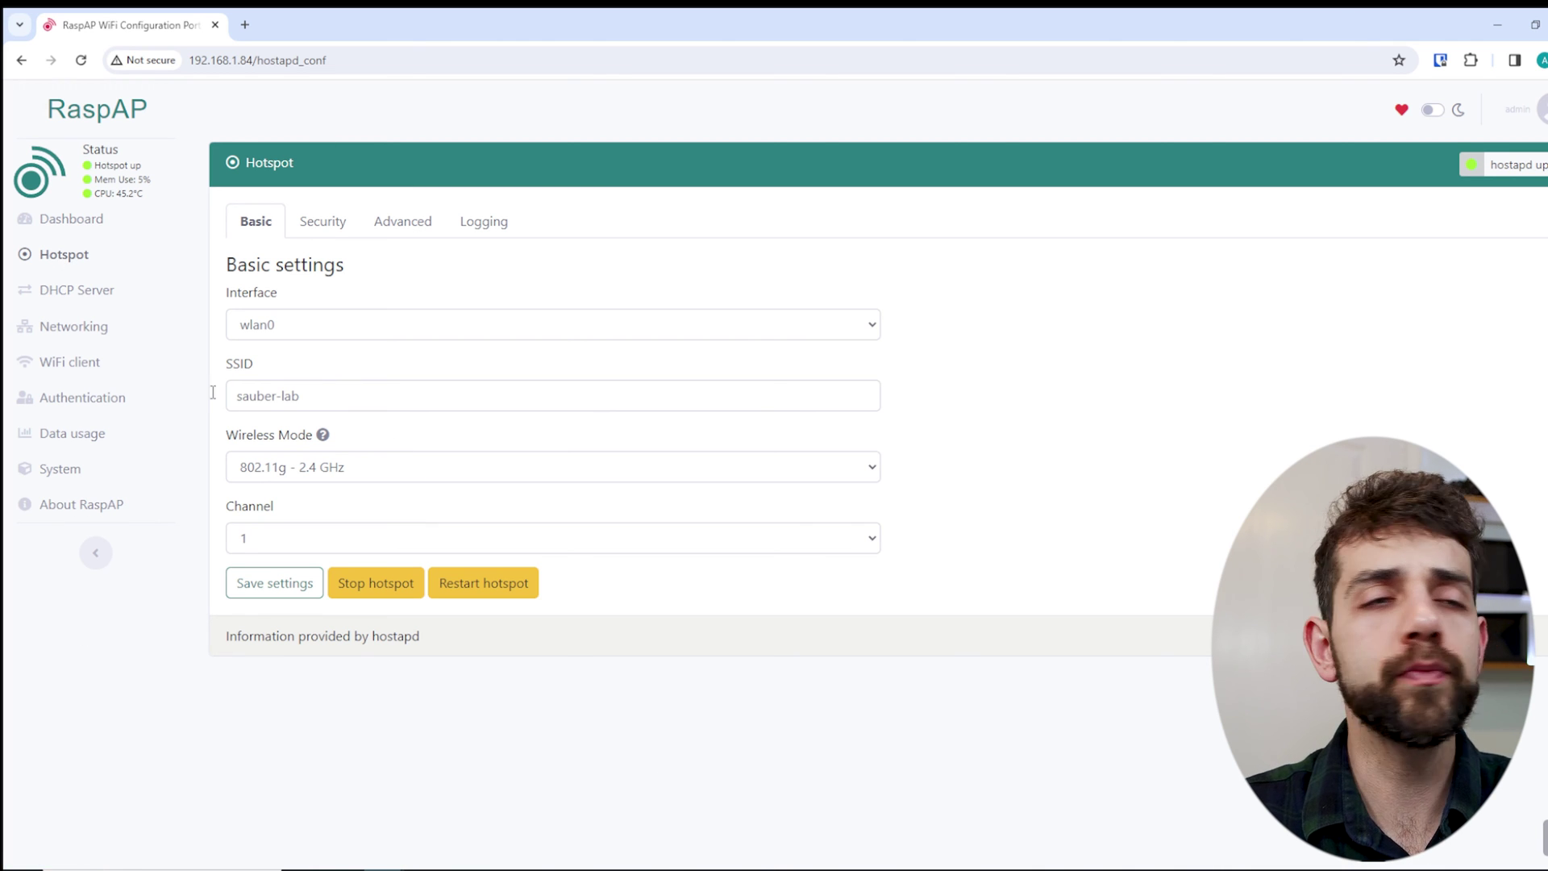
- Show the Networking summary and highlight wlan0's IP 10.3.141.1 and gateway 10.3.141.1
{"action": "left_click", "coordinate": [100, 333]}
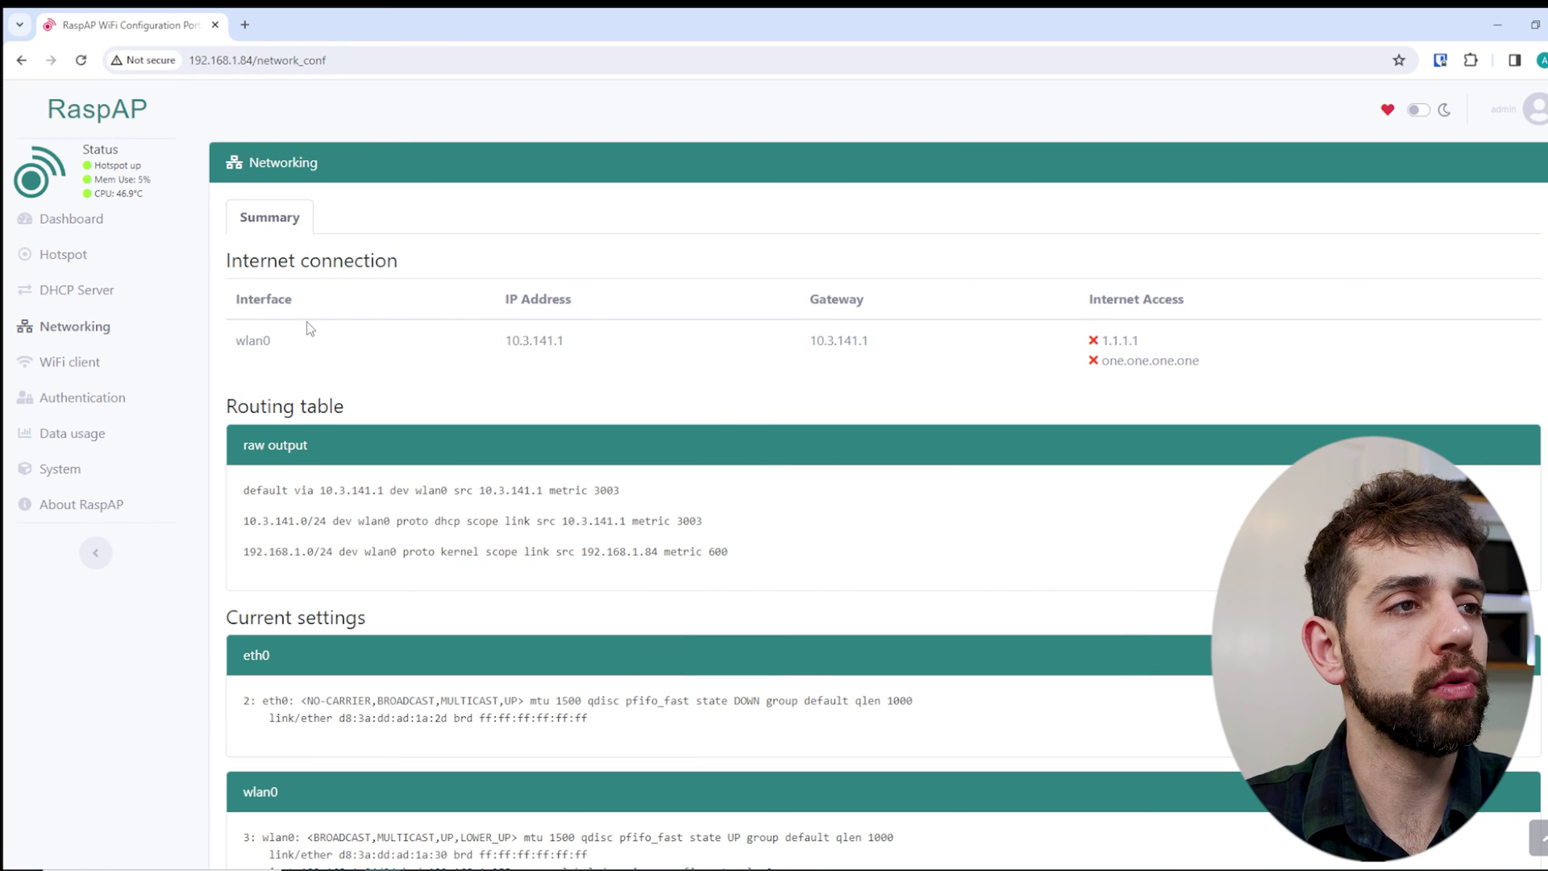
{"action": "left_click_drag", "start_coordinate": [501, 340], "coordinate": [600, 351]}
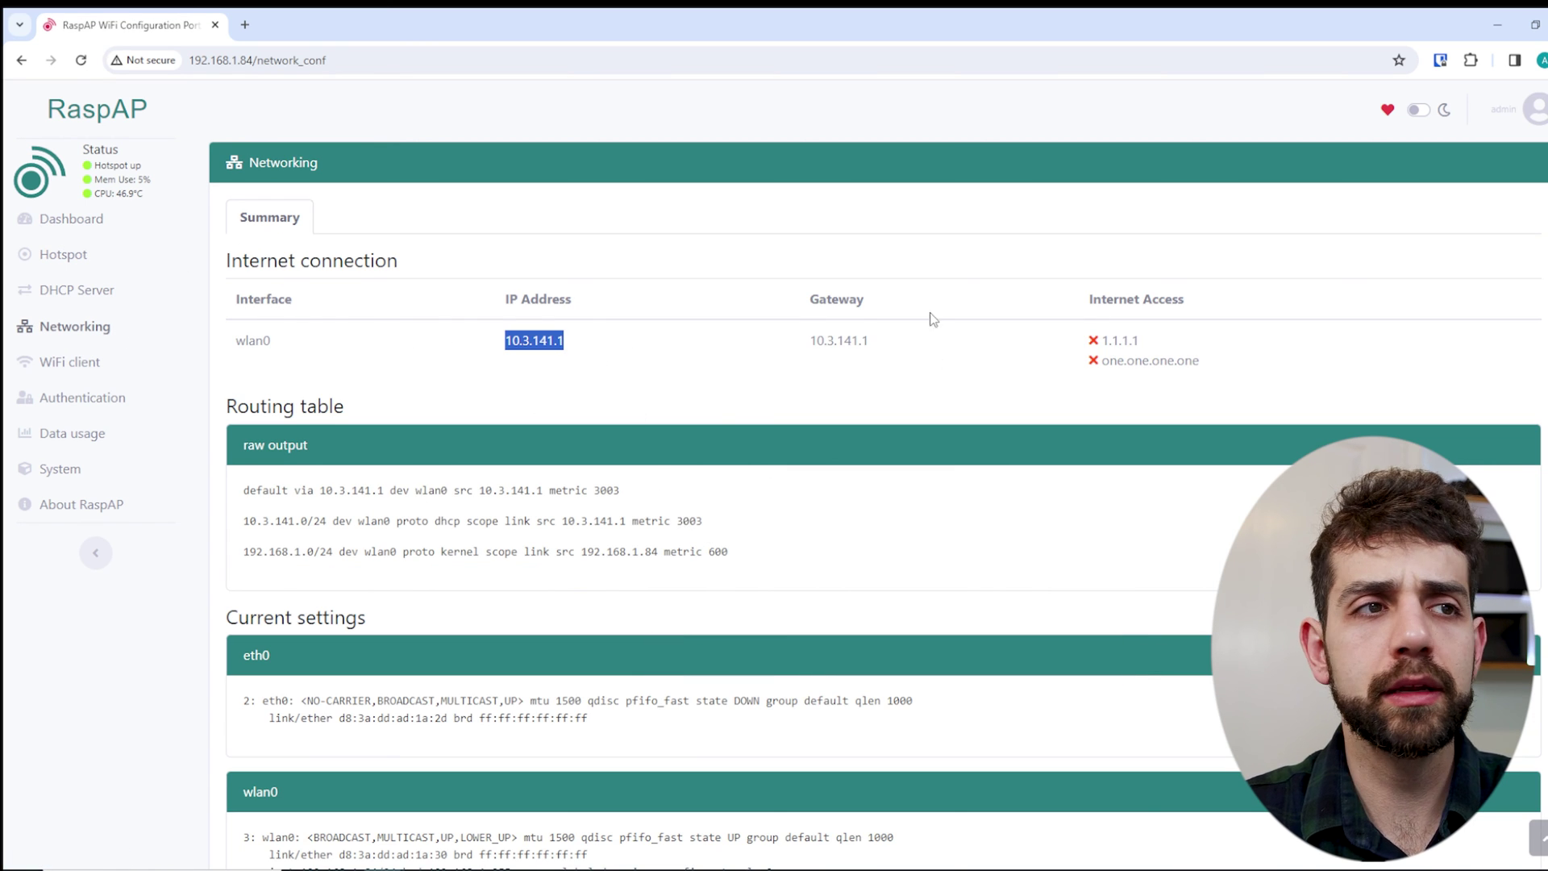
{"action": "left_click_drag", "start_coordinate": [805, 339], "coordinate": [884, 352]}
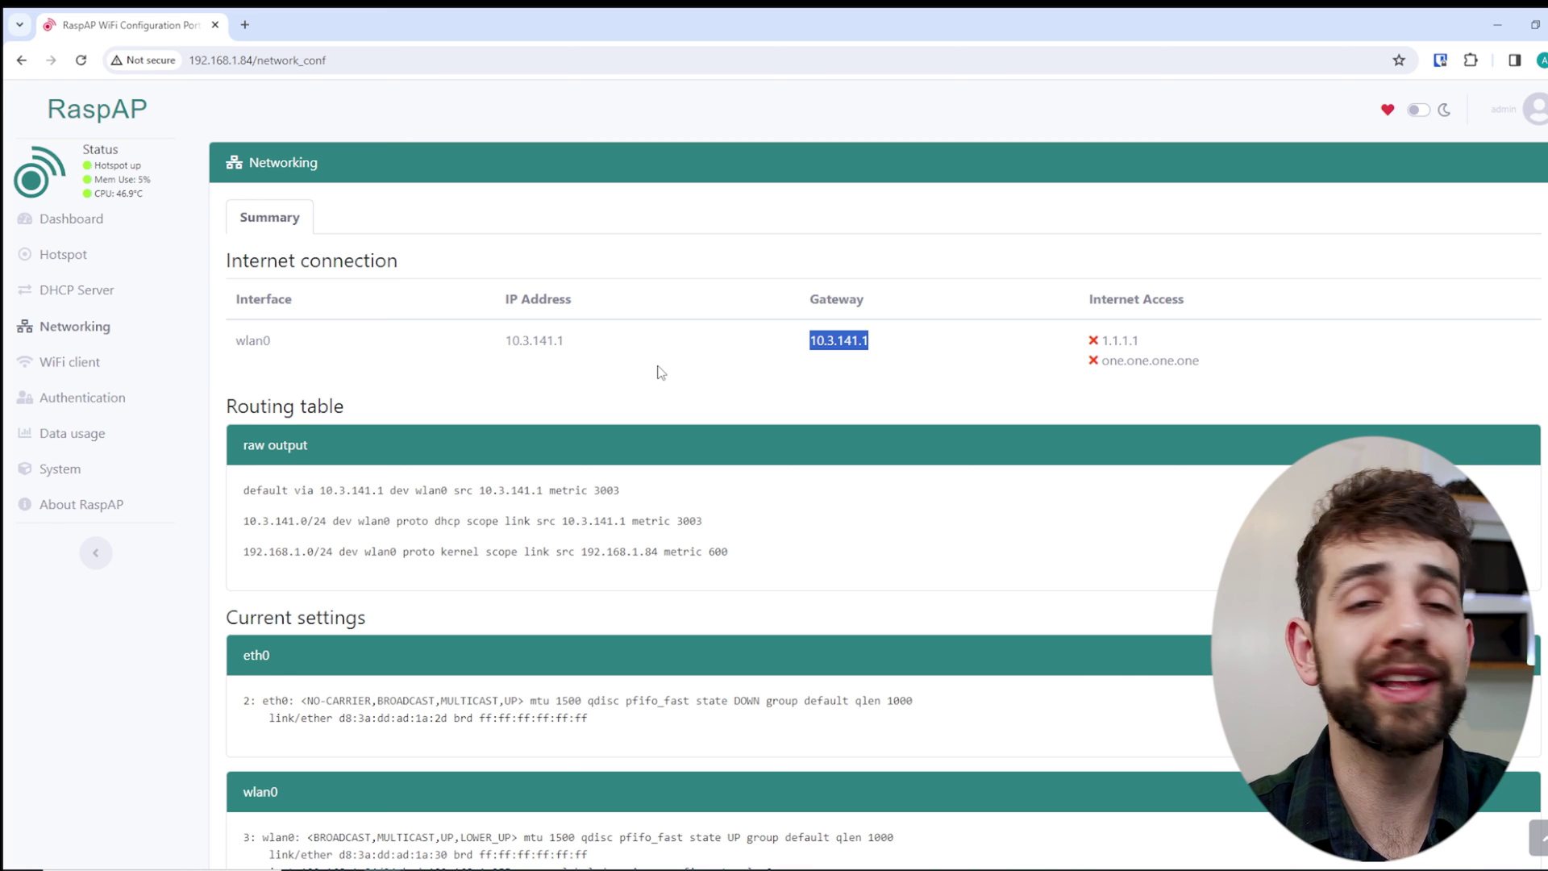
- Add home13 as a known WiFi client network with its pasted passphrase and connect to it
{"action": "left_click", "coordinate": [74, 360]}
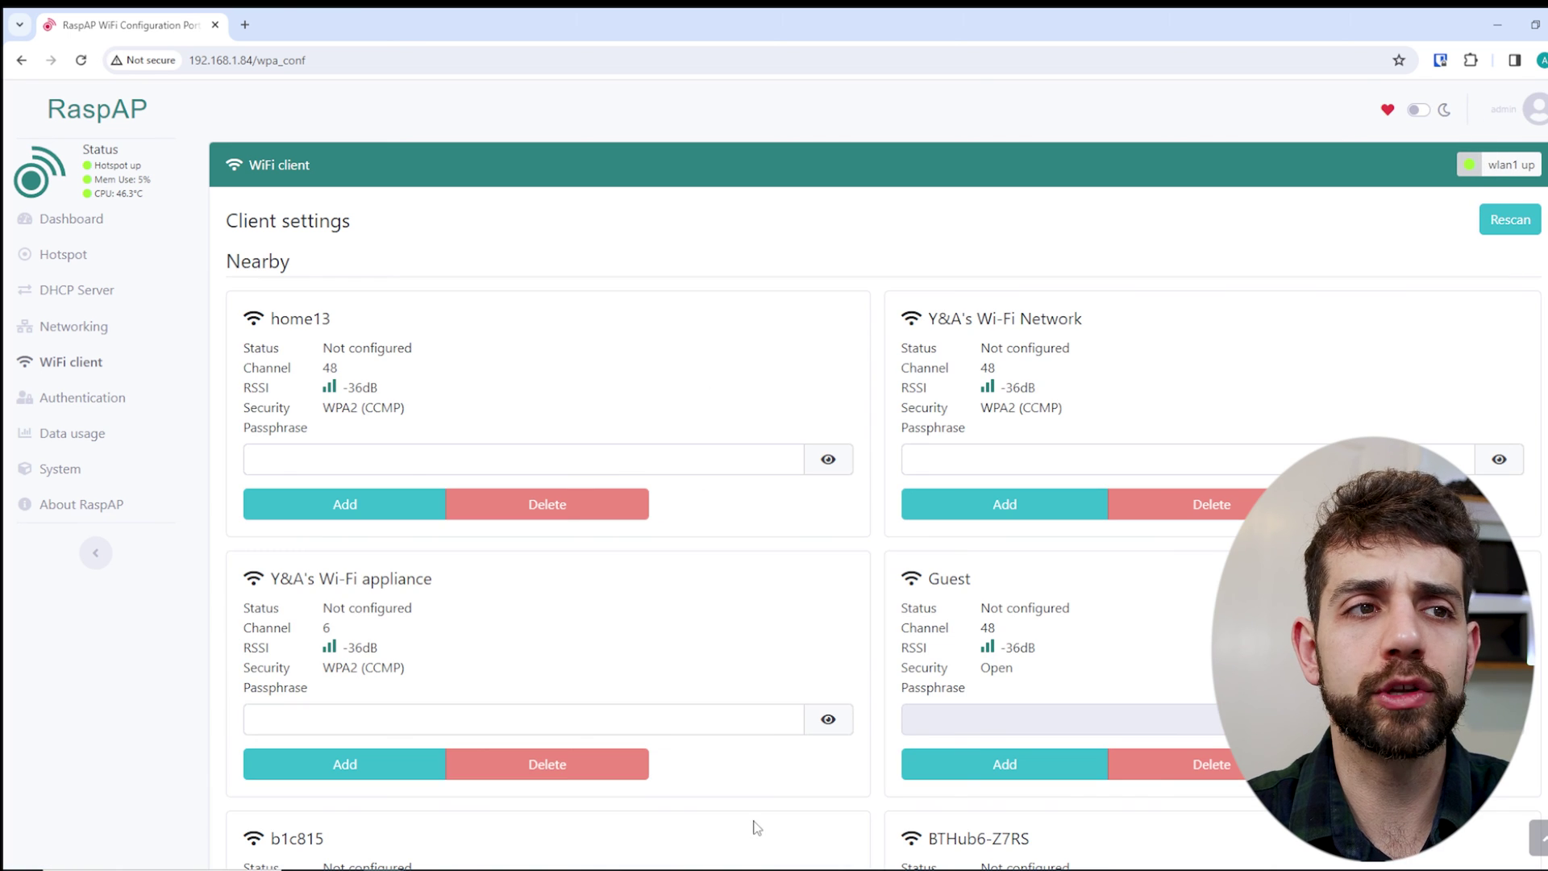
{"action": "scroll", "coordinate": [680, 563], "scroll_direction": "down", "scroll_amount": 3}
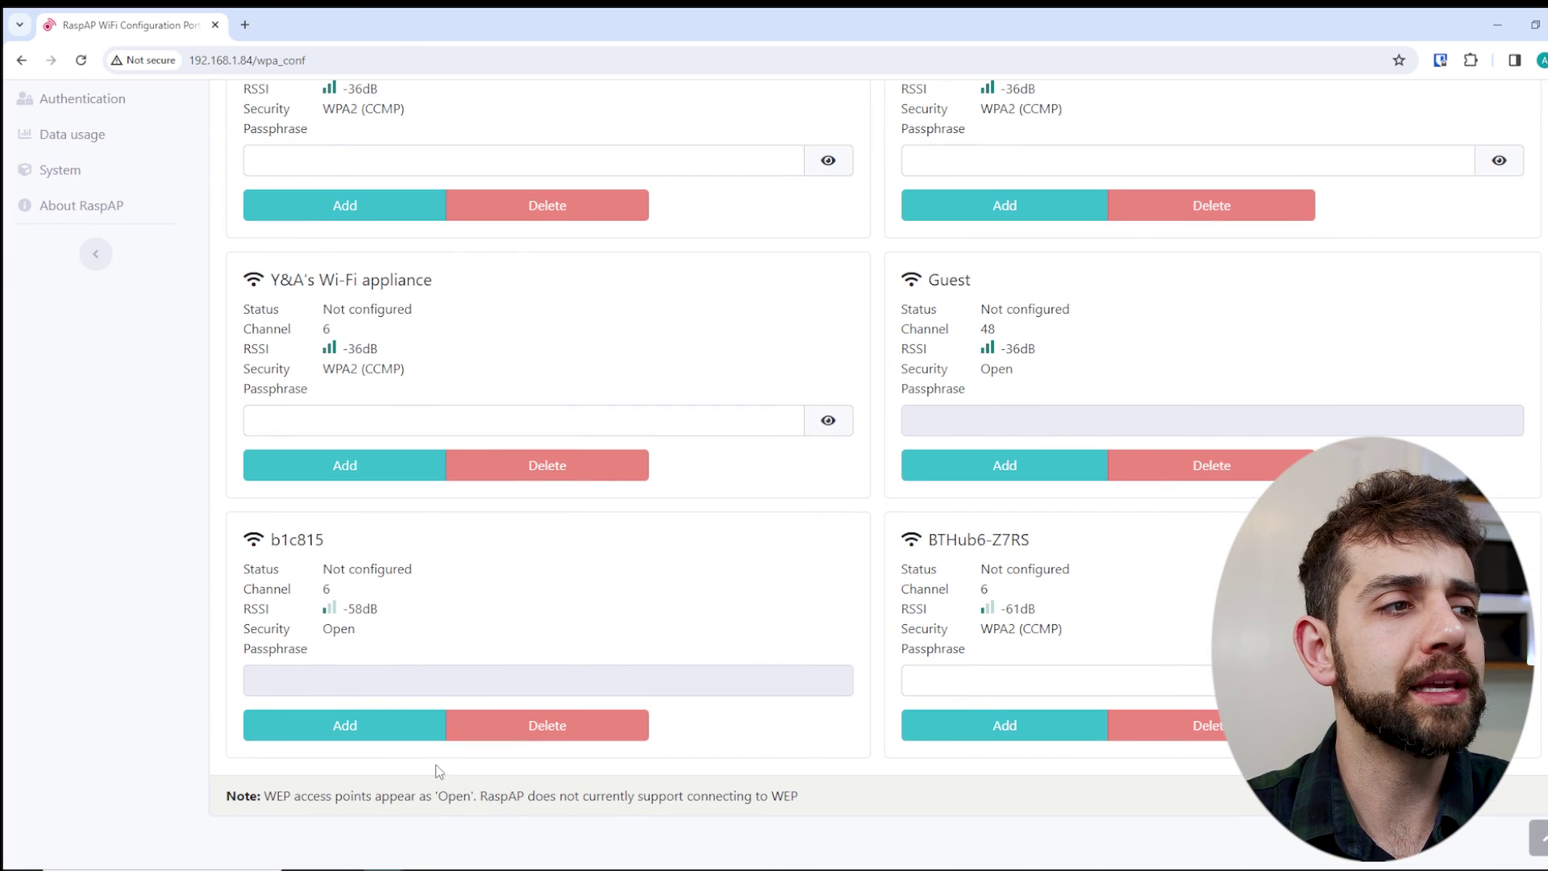
{"action": "scroll", "coordinate": [1006, 459], "scroll_direction": "up", "scroll_amount": 5}
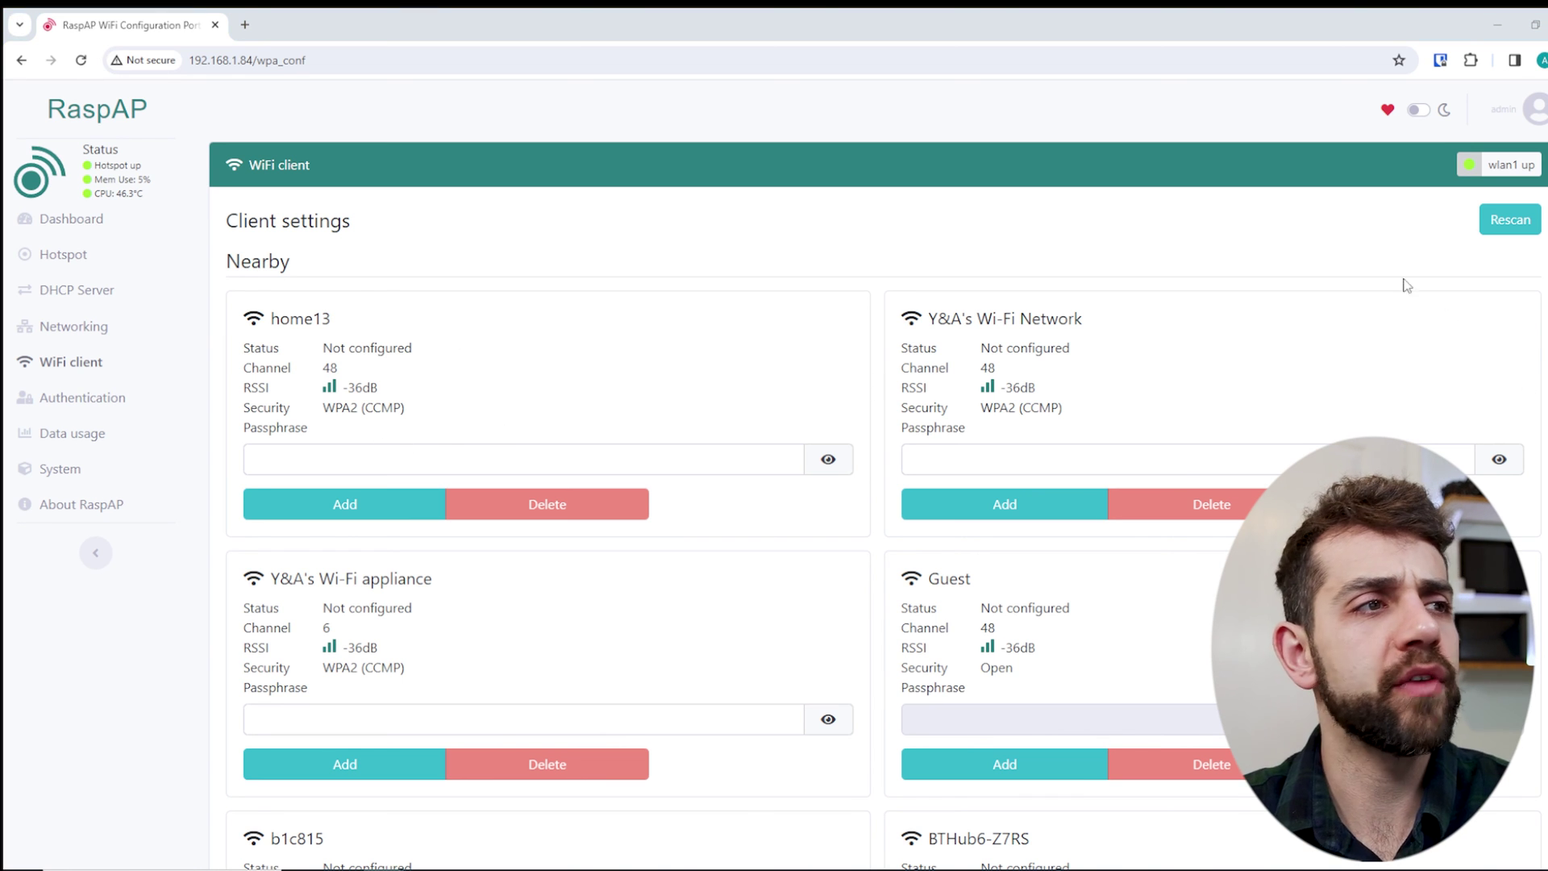
{"action": "left_click", "coordinate": [487, 461]}
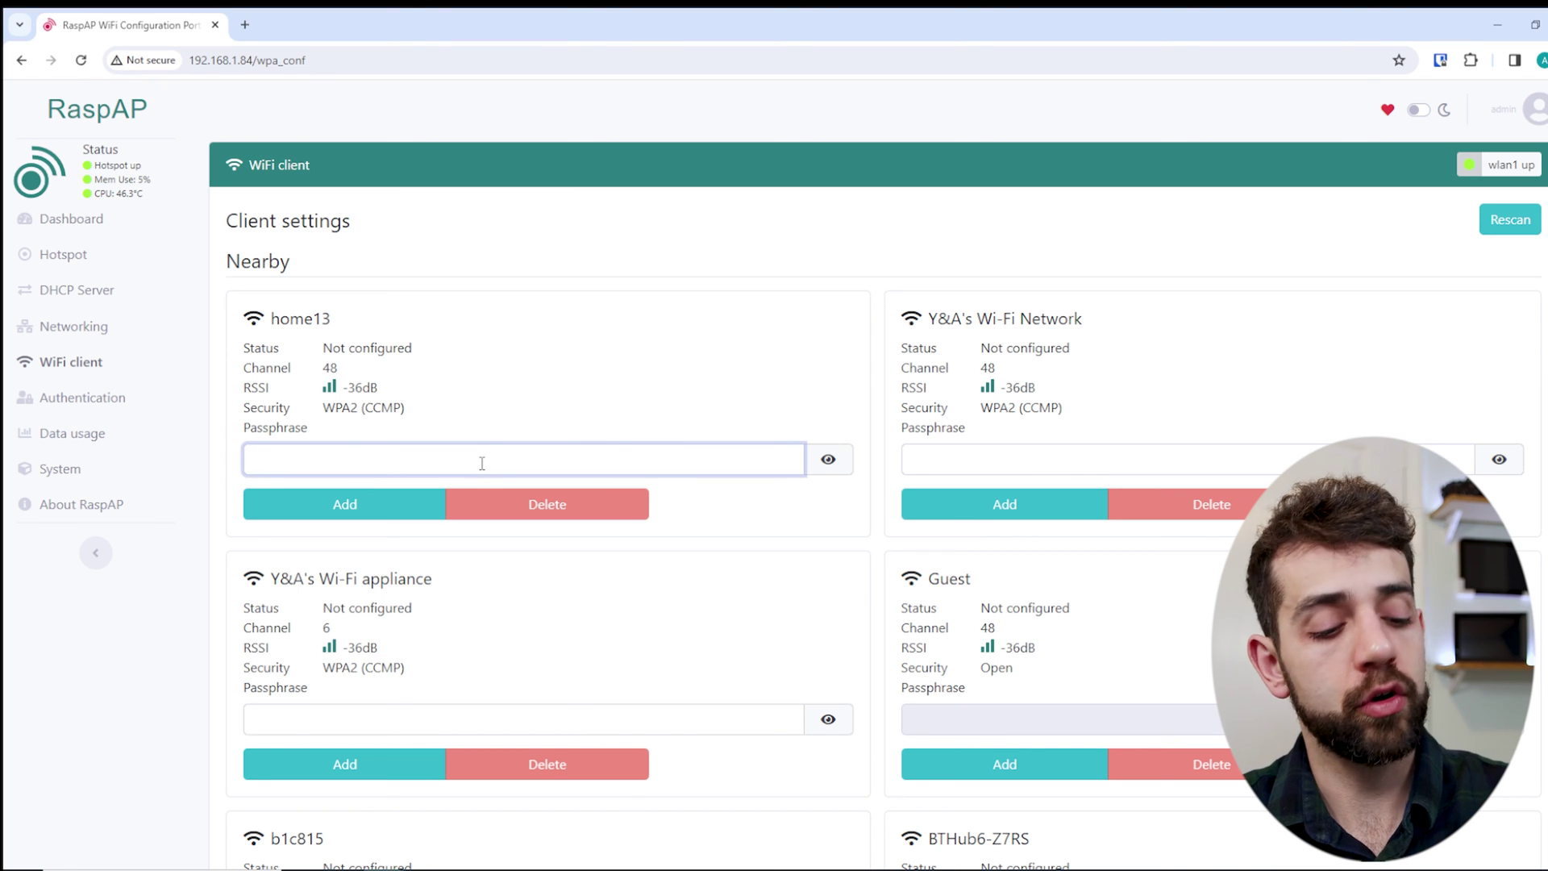
{"action": "key", "text": "ctrl+v"}
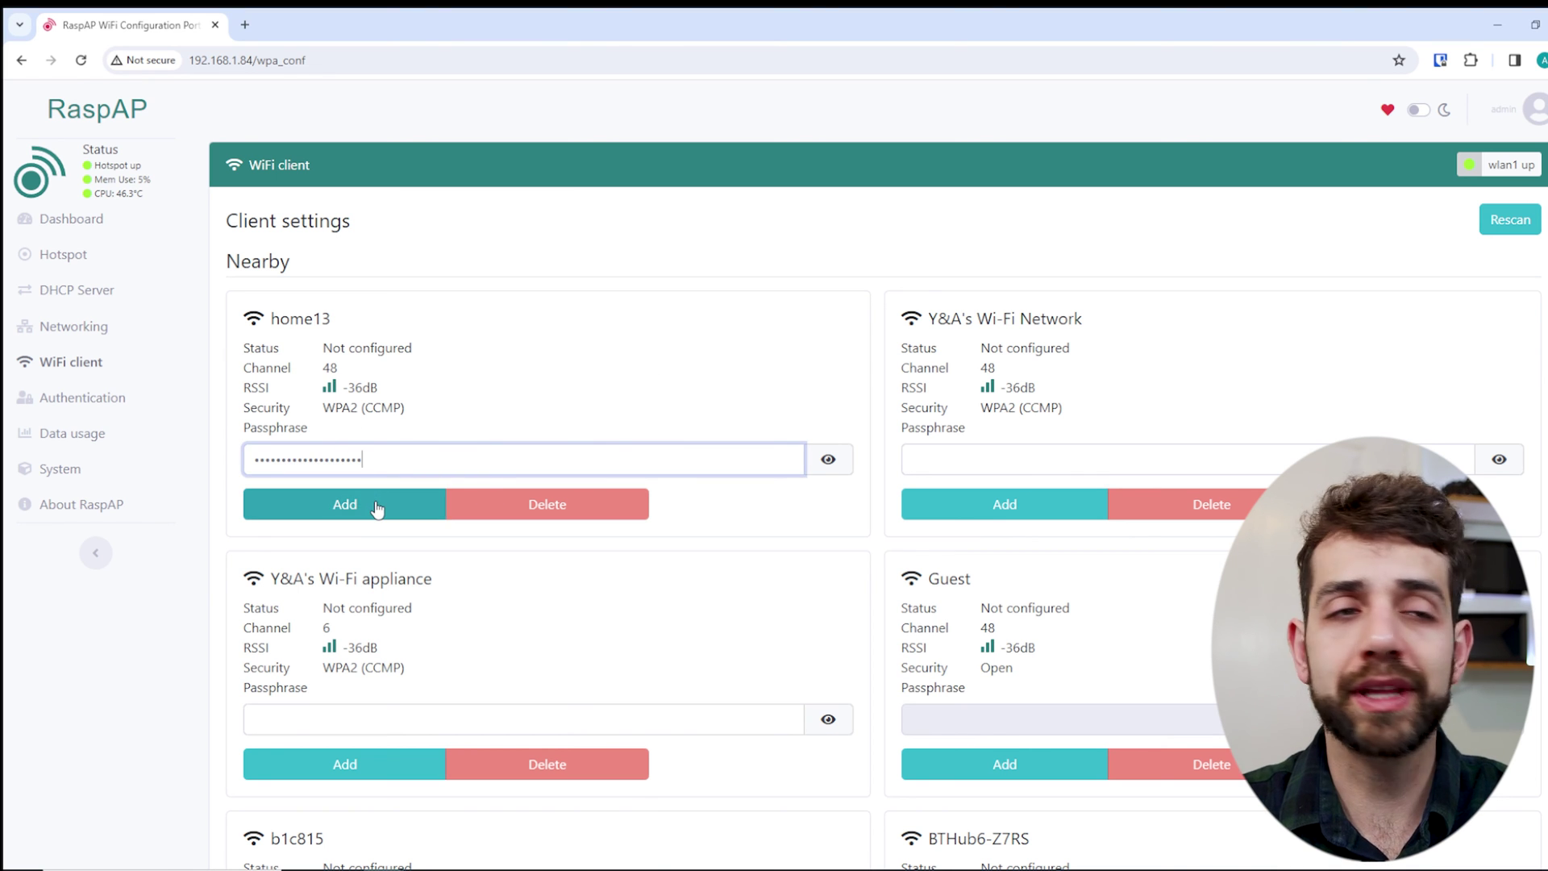
{"action": "left_click", "coordinate": [376, 507]}
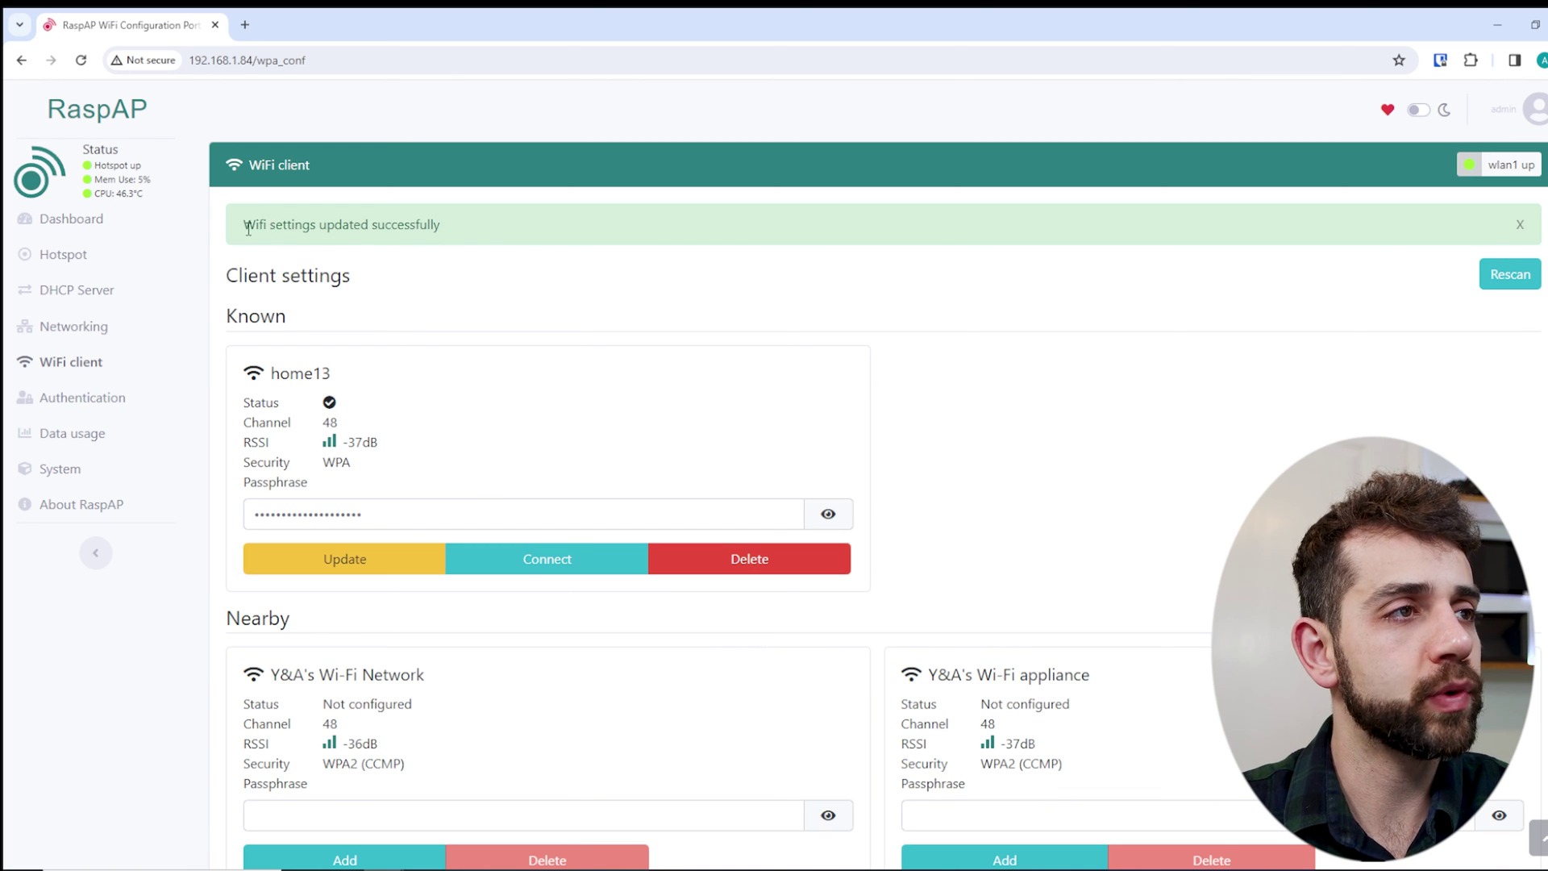
{"action": "left_click_drag", "start_coordinate": [242, 221], "coordinate": [527, 224]}
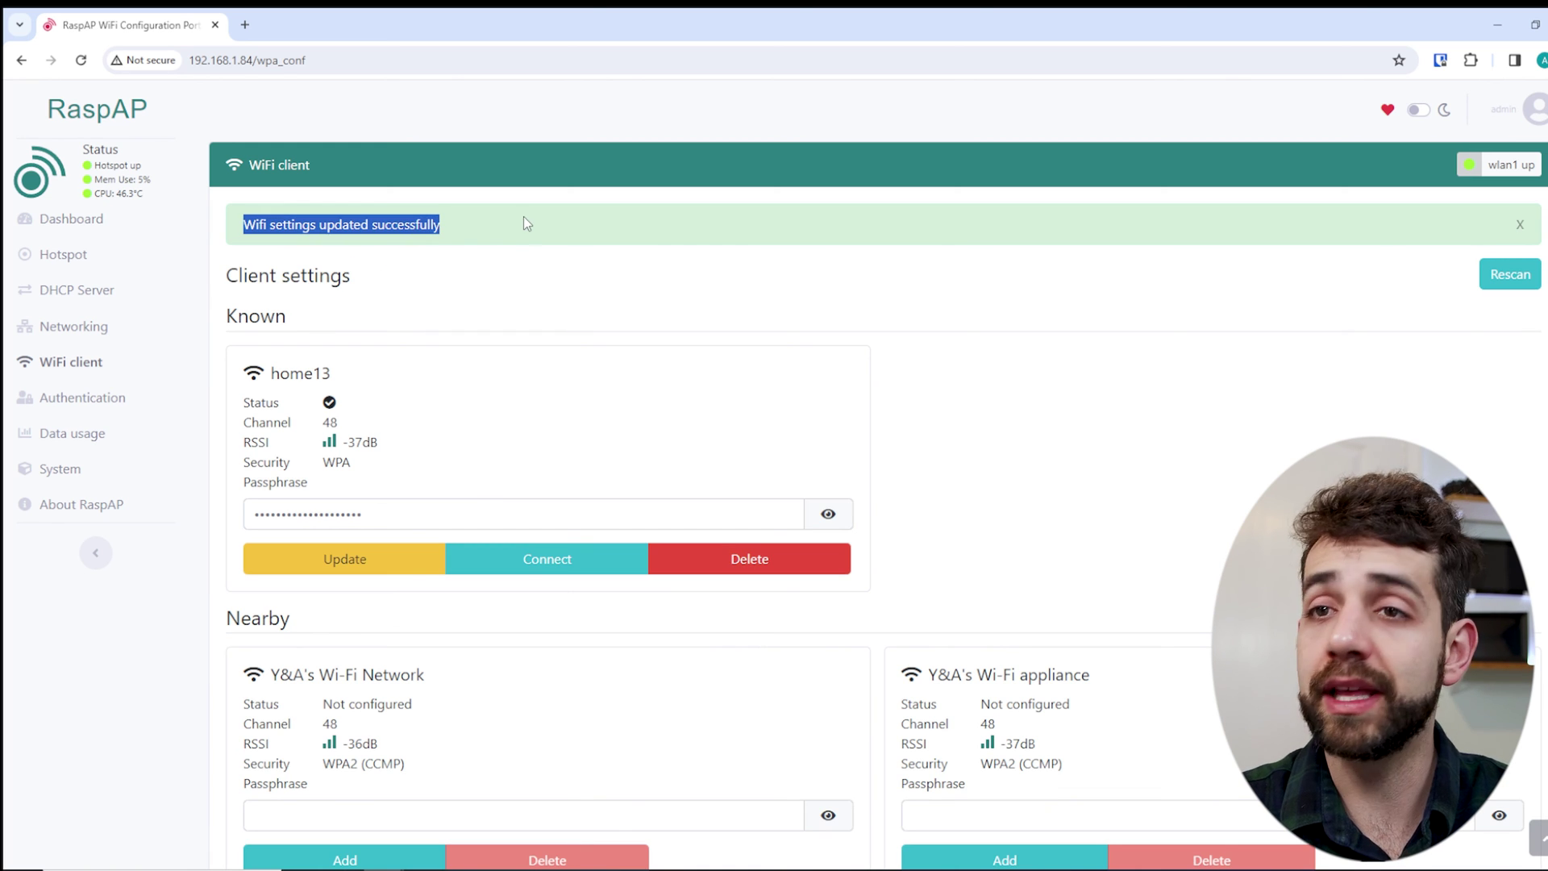
{"action": "left_click", "coordinate": [574, 563]}
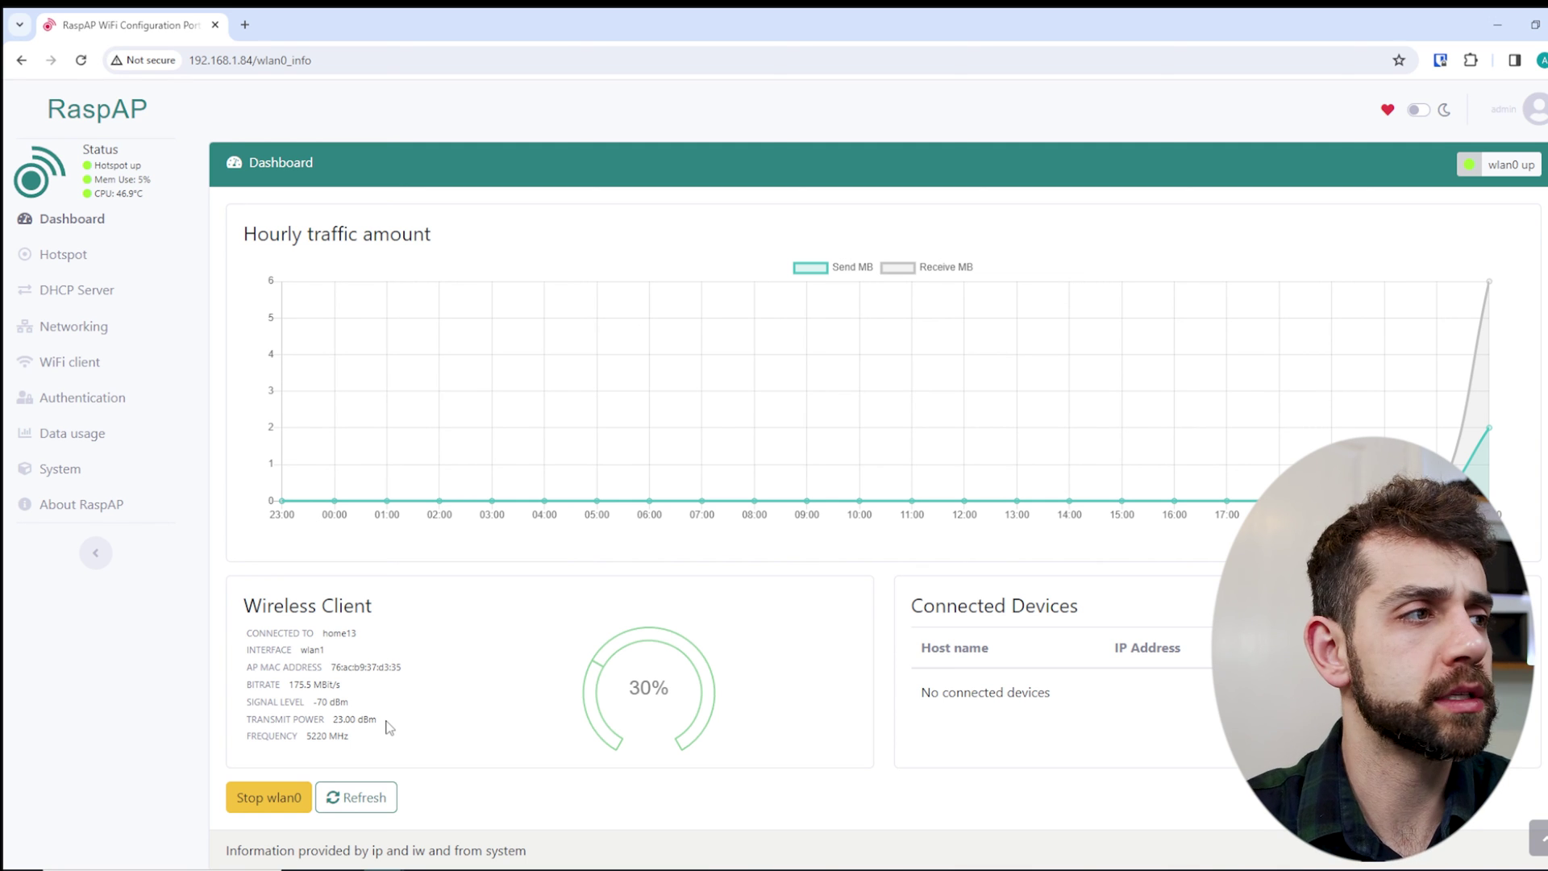
- Review the DHCP Server's Static IP settings and select the static IP address value
{"action": "left_click", "coordinate": [109, 297]}
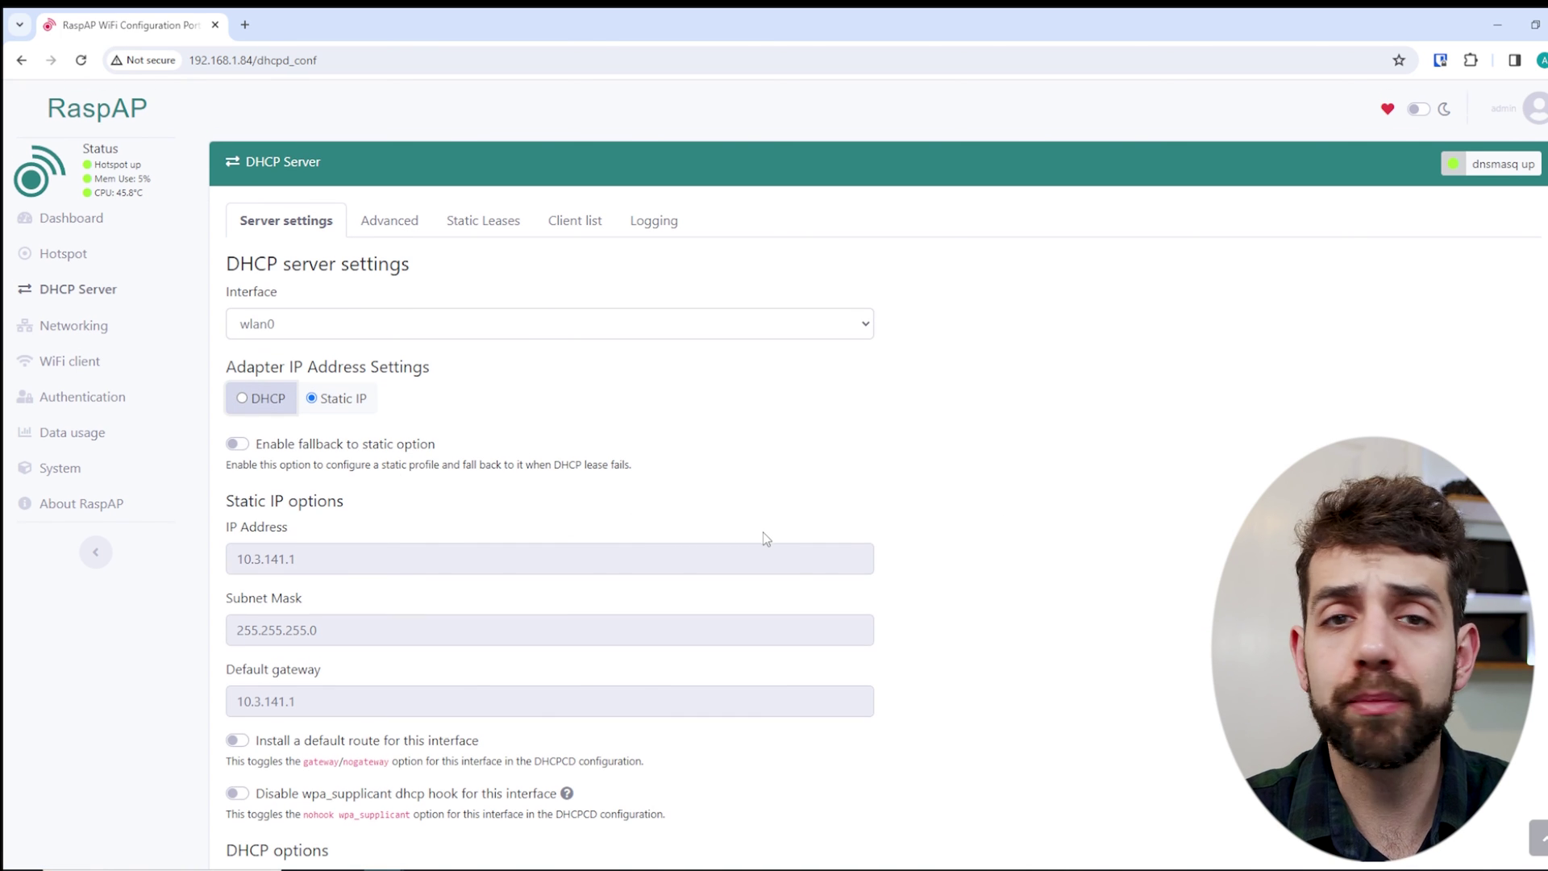
{"action": "scroll", "coordinate": [763, 532], "scroll_direction": "down", "scroll_amount": 5}
{"action": "scroll", "coordinate": [422, 525], "scroll_direction": "up", "scroll_amount": 5}
{"action": "left_click", "coordinate": [327, 400]}
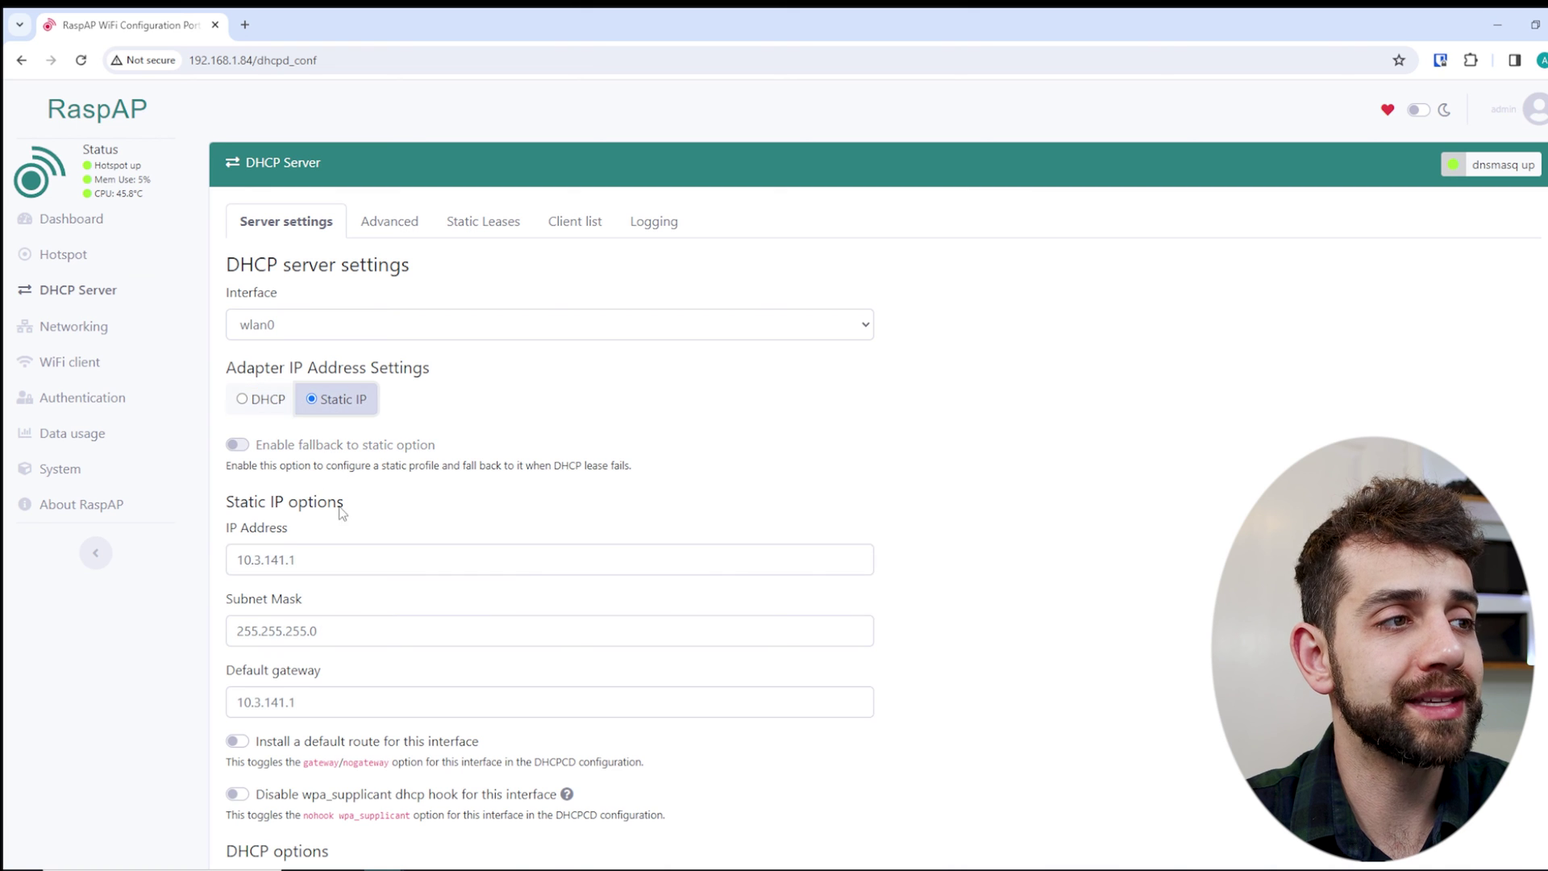
{"action": "double_click", "coordinate": [380, 557]}
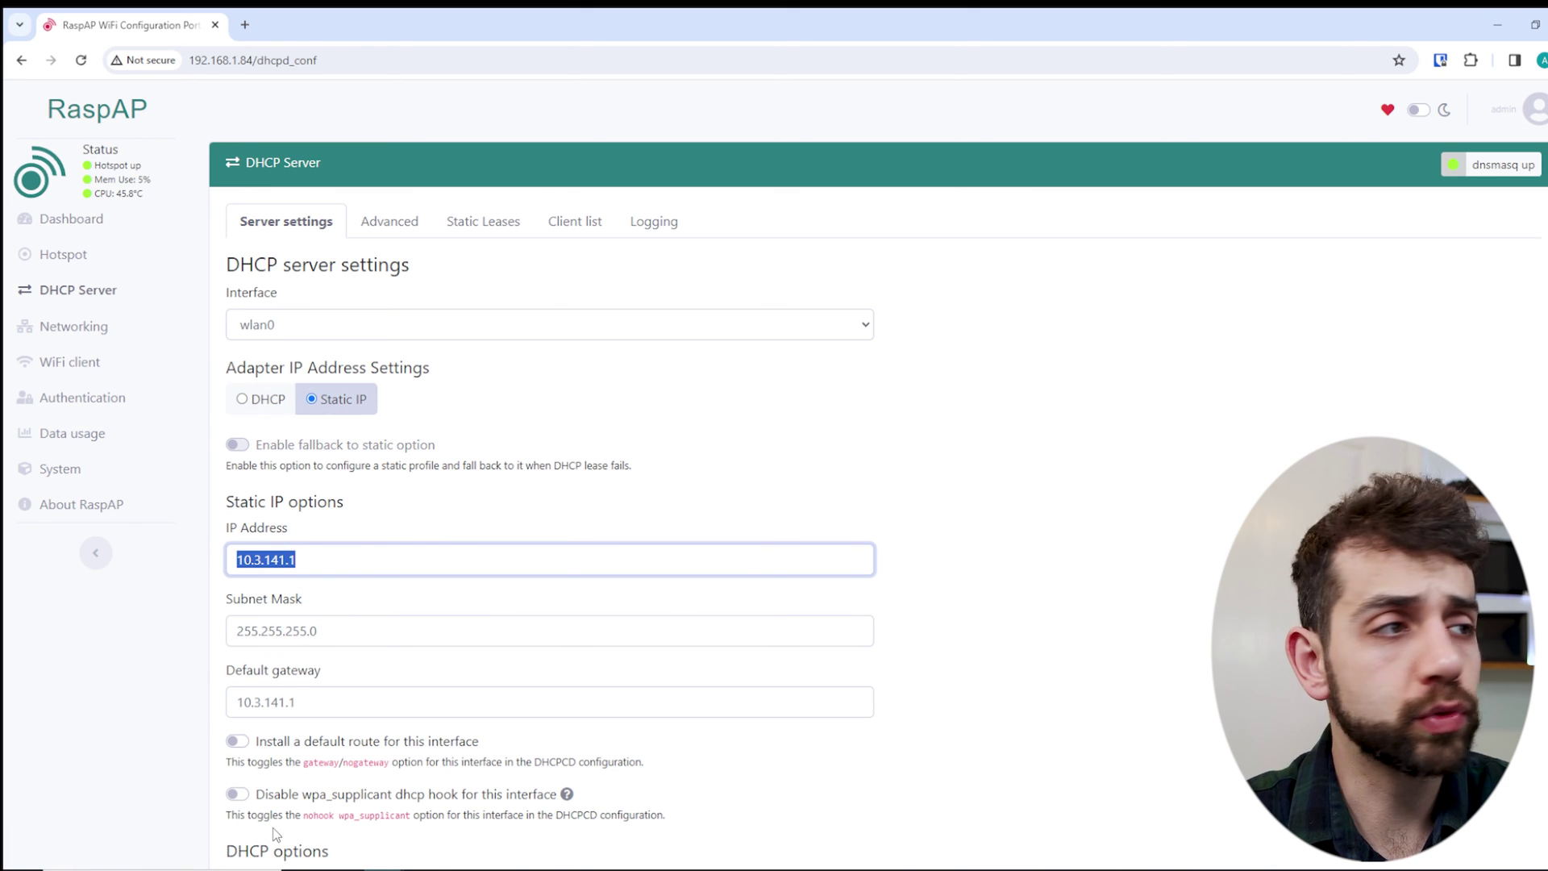
- Bring up the Data usage page to view the hourly traffic chart for eth0
{"action": "left_click", "coordinate": [85, 433]}
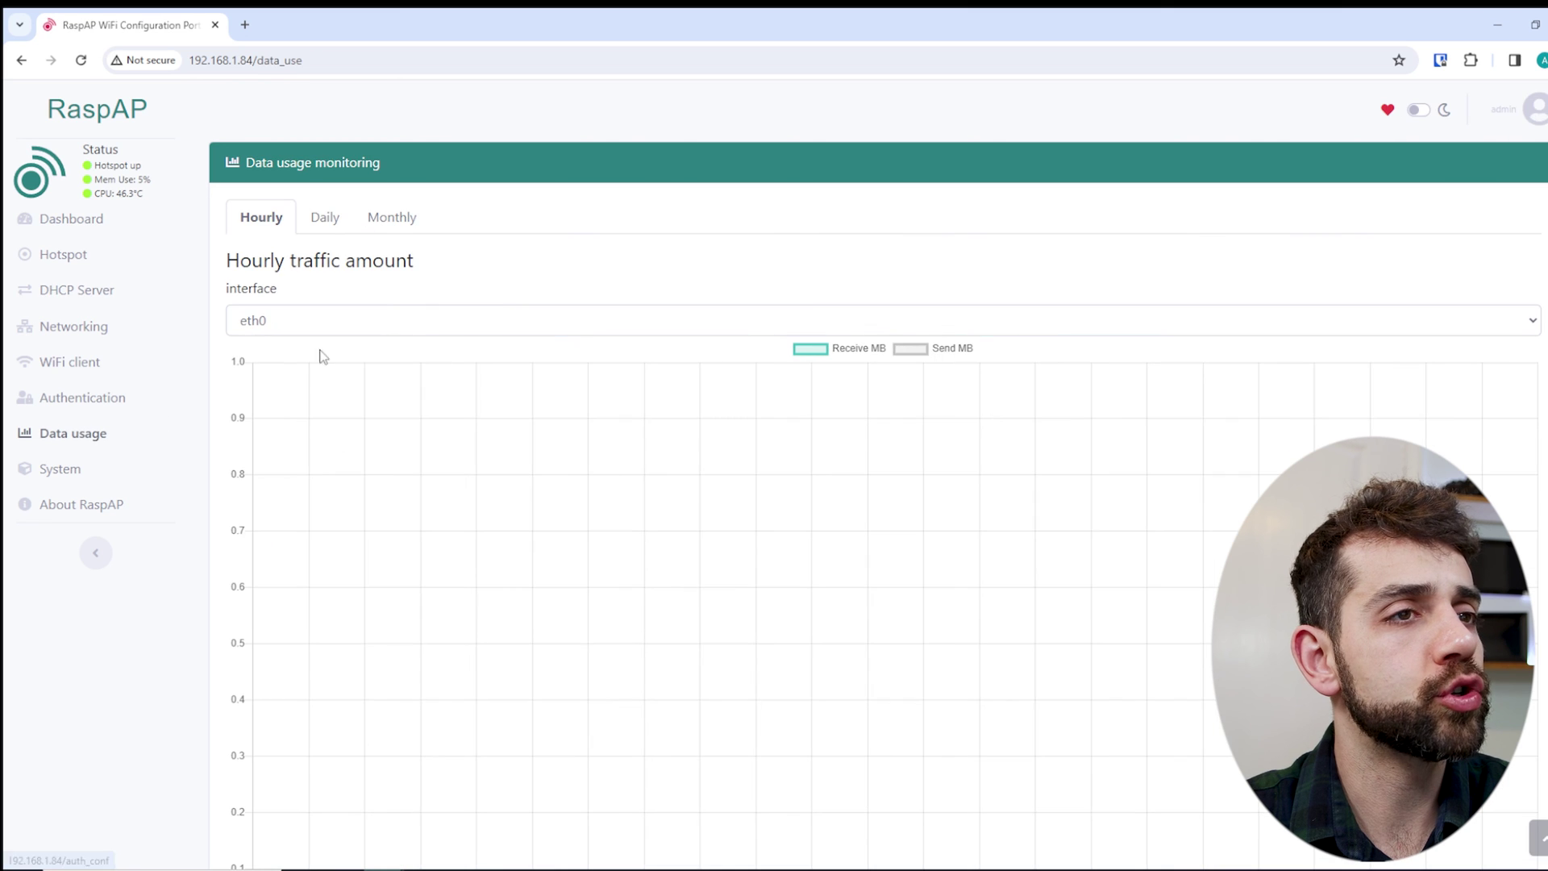
{"action": "scroll", "coordinate": [691, 678], "scroll_direction": "down", "scroll_amount": 4}
{"action": "scroll", "coordinate": [618, 649], "scroll_direction": "up", "scroll_amount": 4}
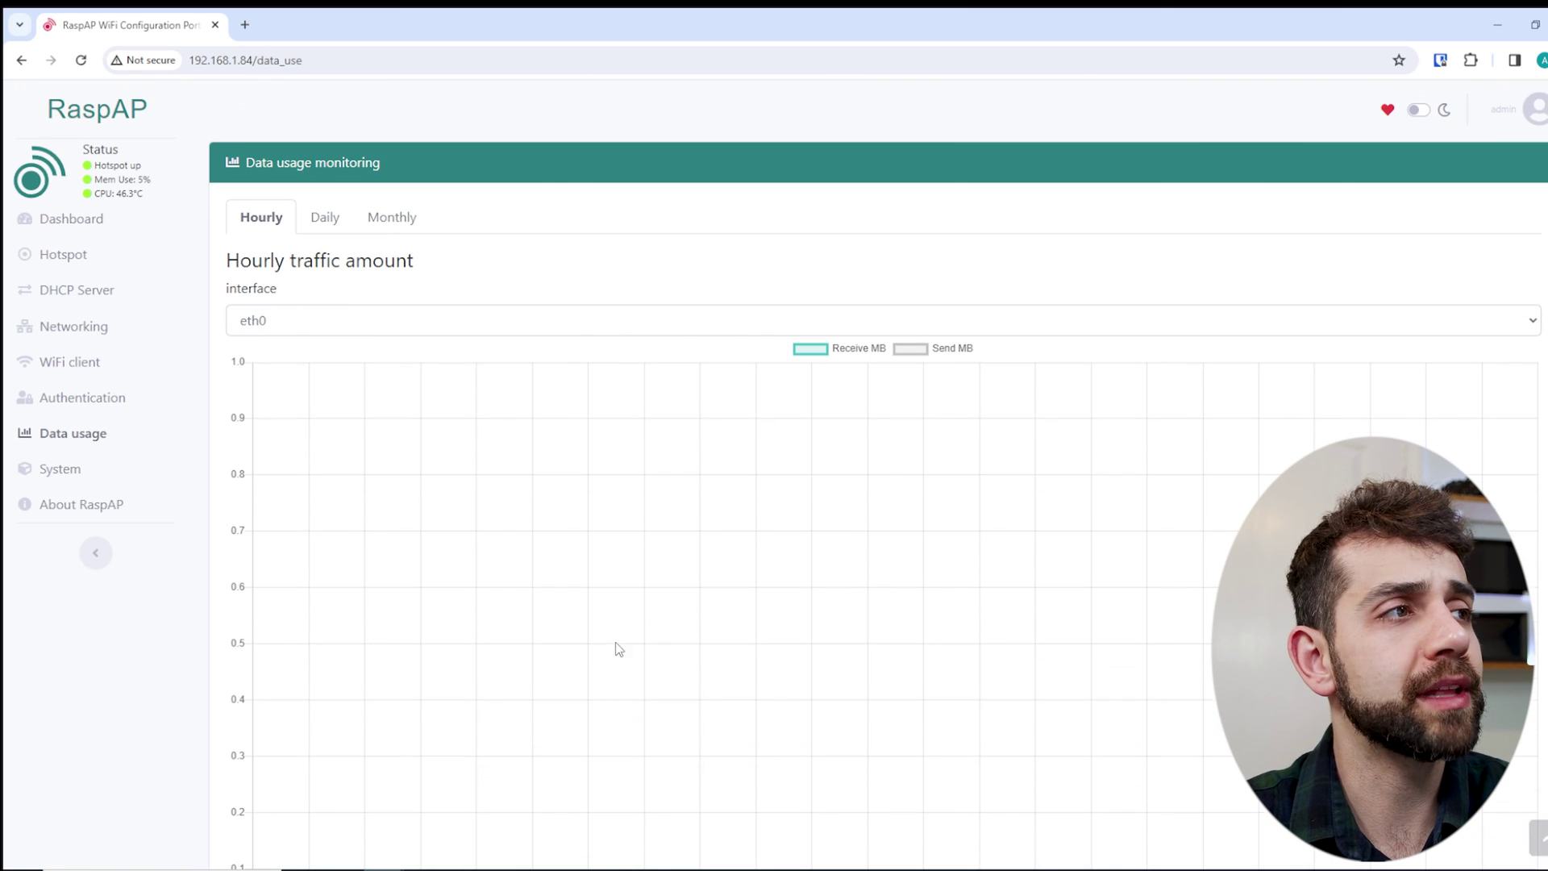
- Review the System page's Pi 5 (4 GB) revision, then its Language, Theme, Advanced and Tools tabs
{"action": "left_click", "coordinate": [76, 469]}
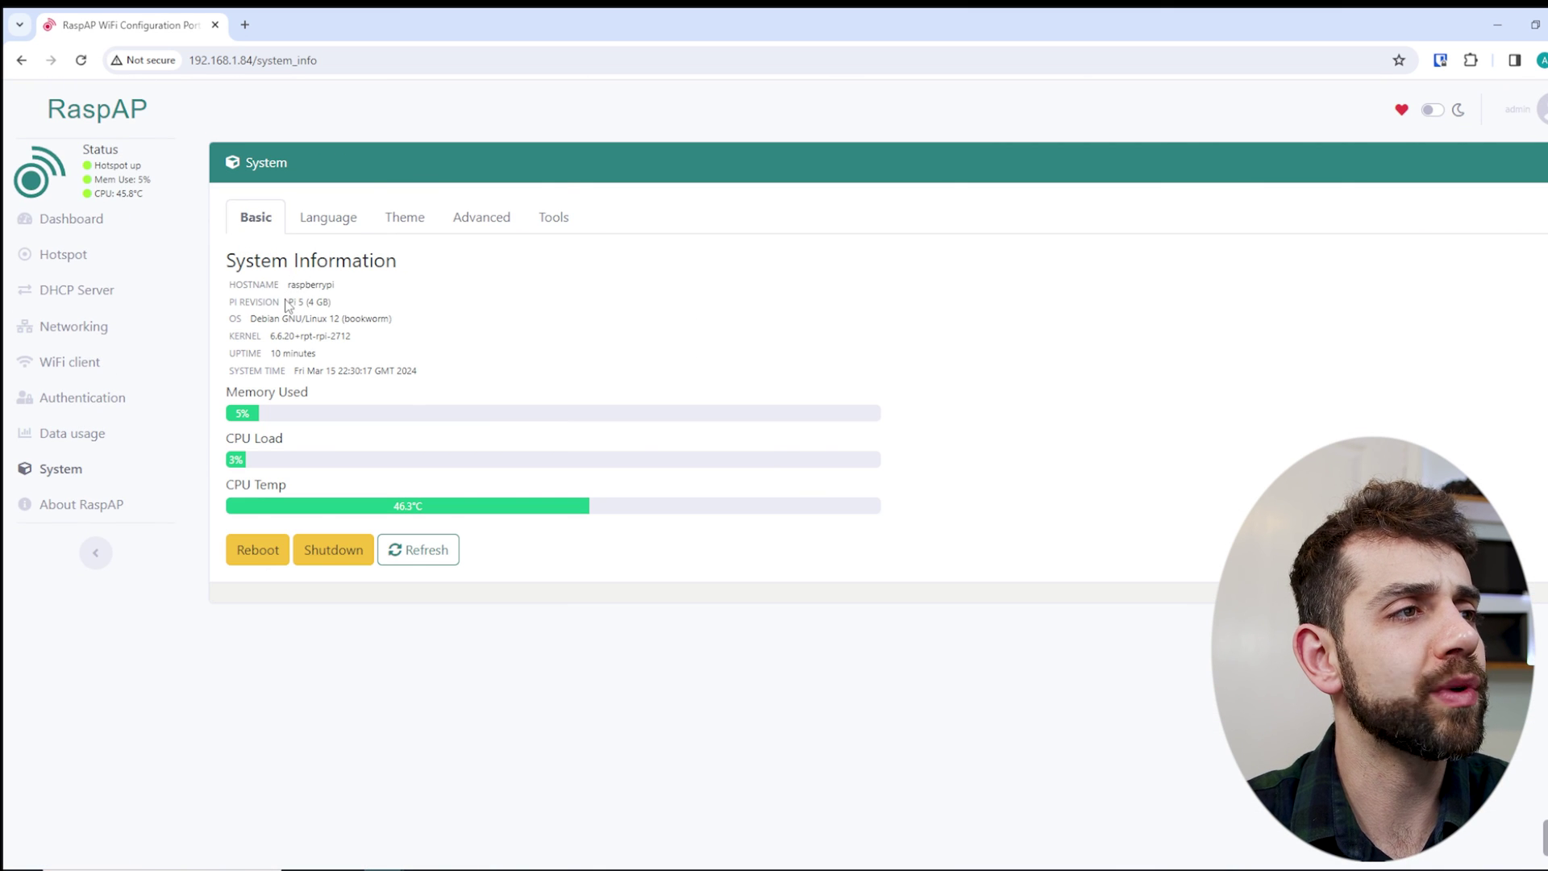
{"action": "left_click_drag", "start_coordinate": [286, 303], "coordinate": [375, 309]}
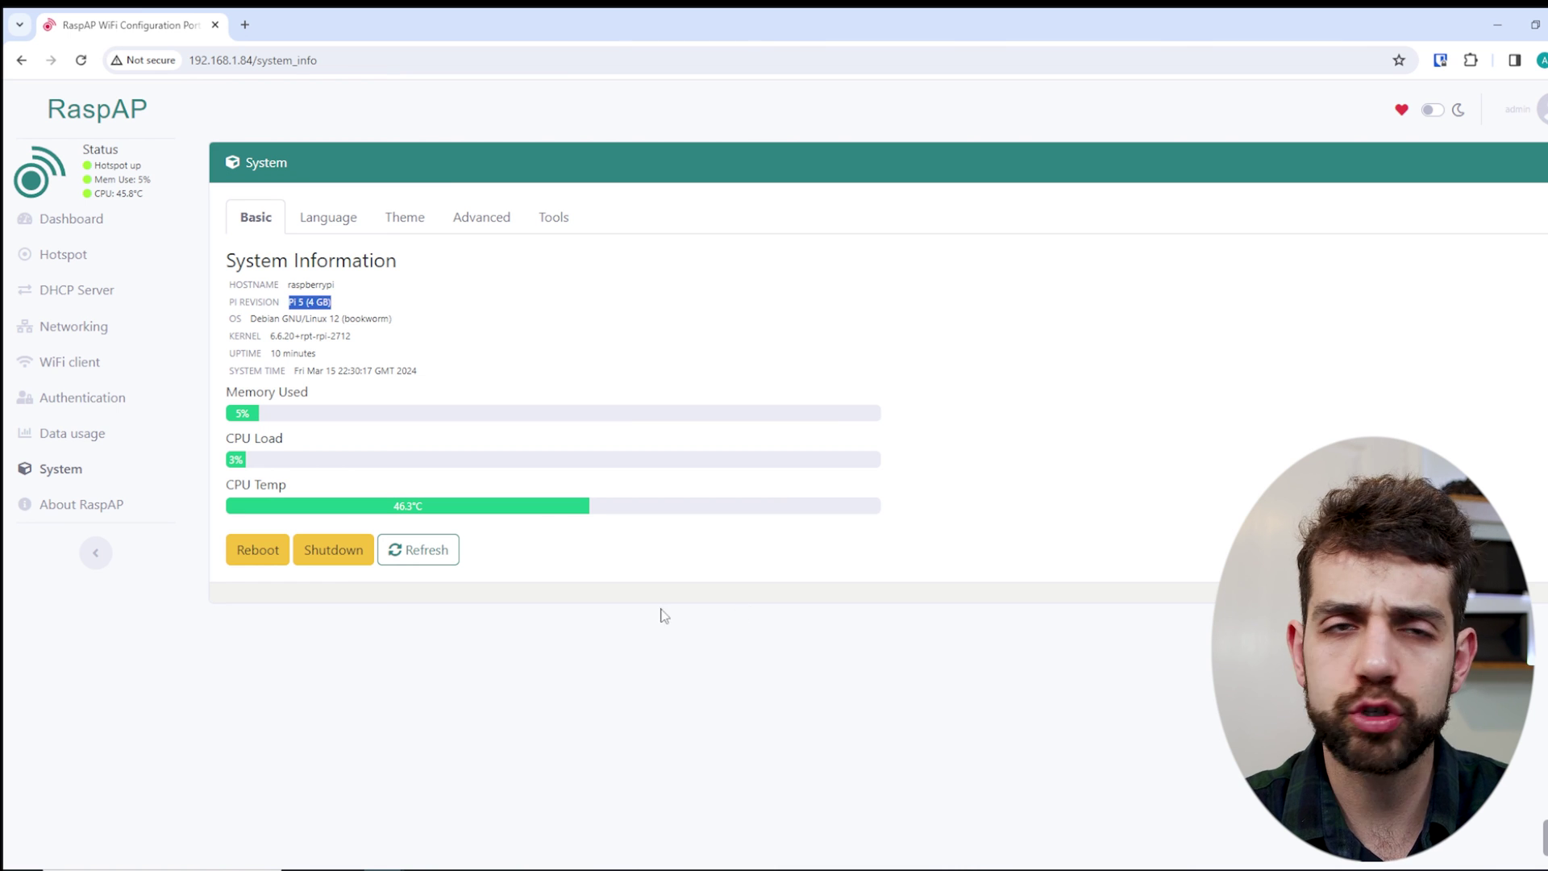
{"action": "left_click", "coordinate": [340, 219]}
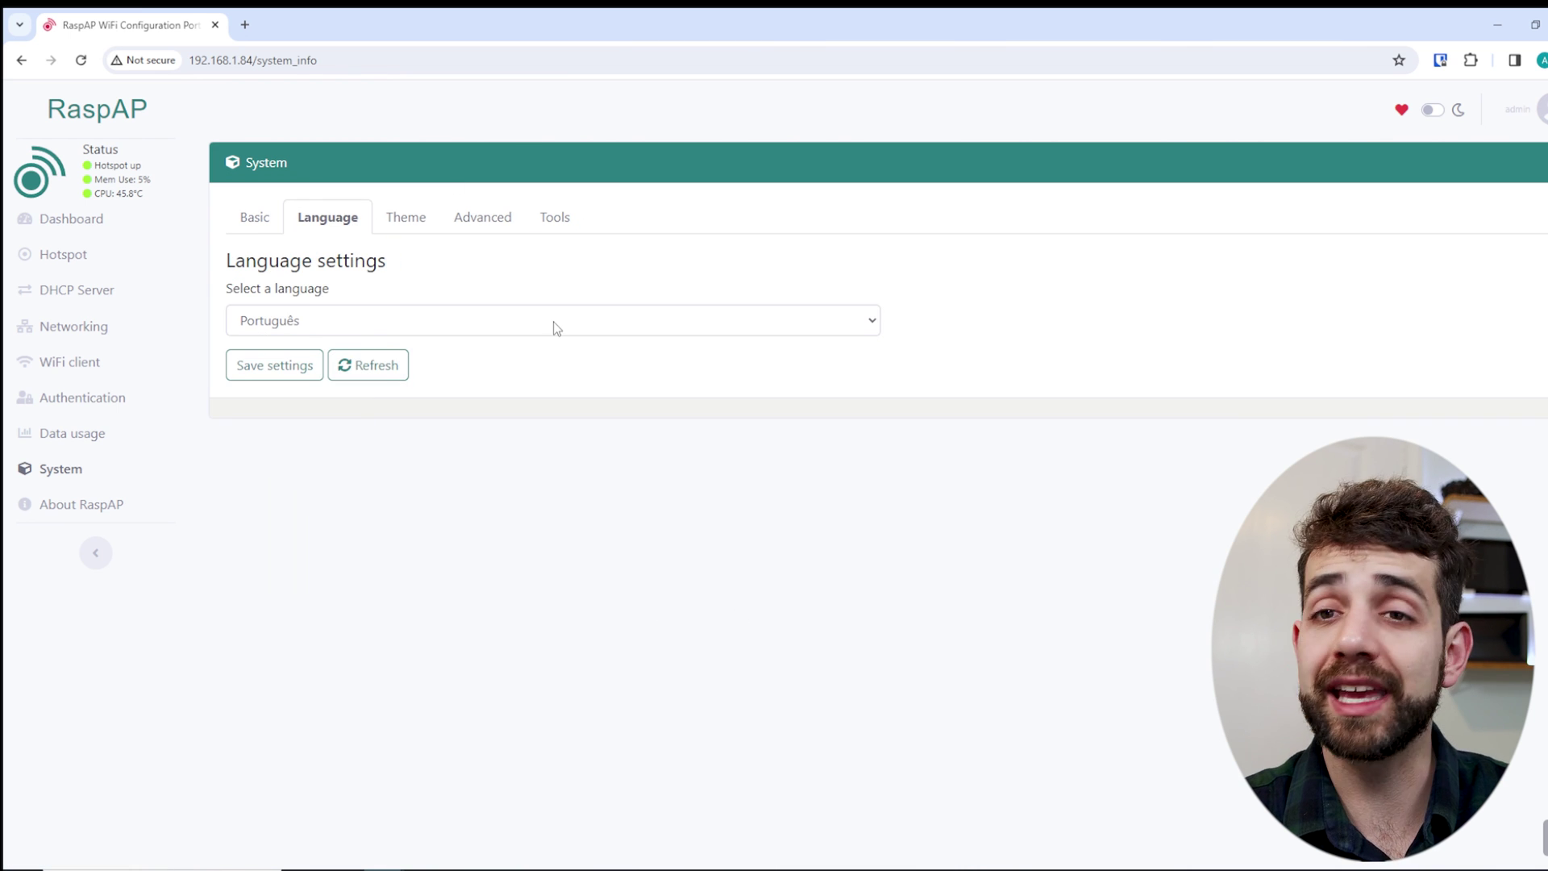
{"action": "left_click", "coordinate": [404, 229]}
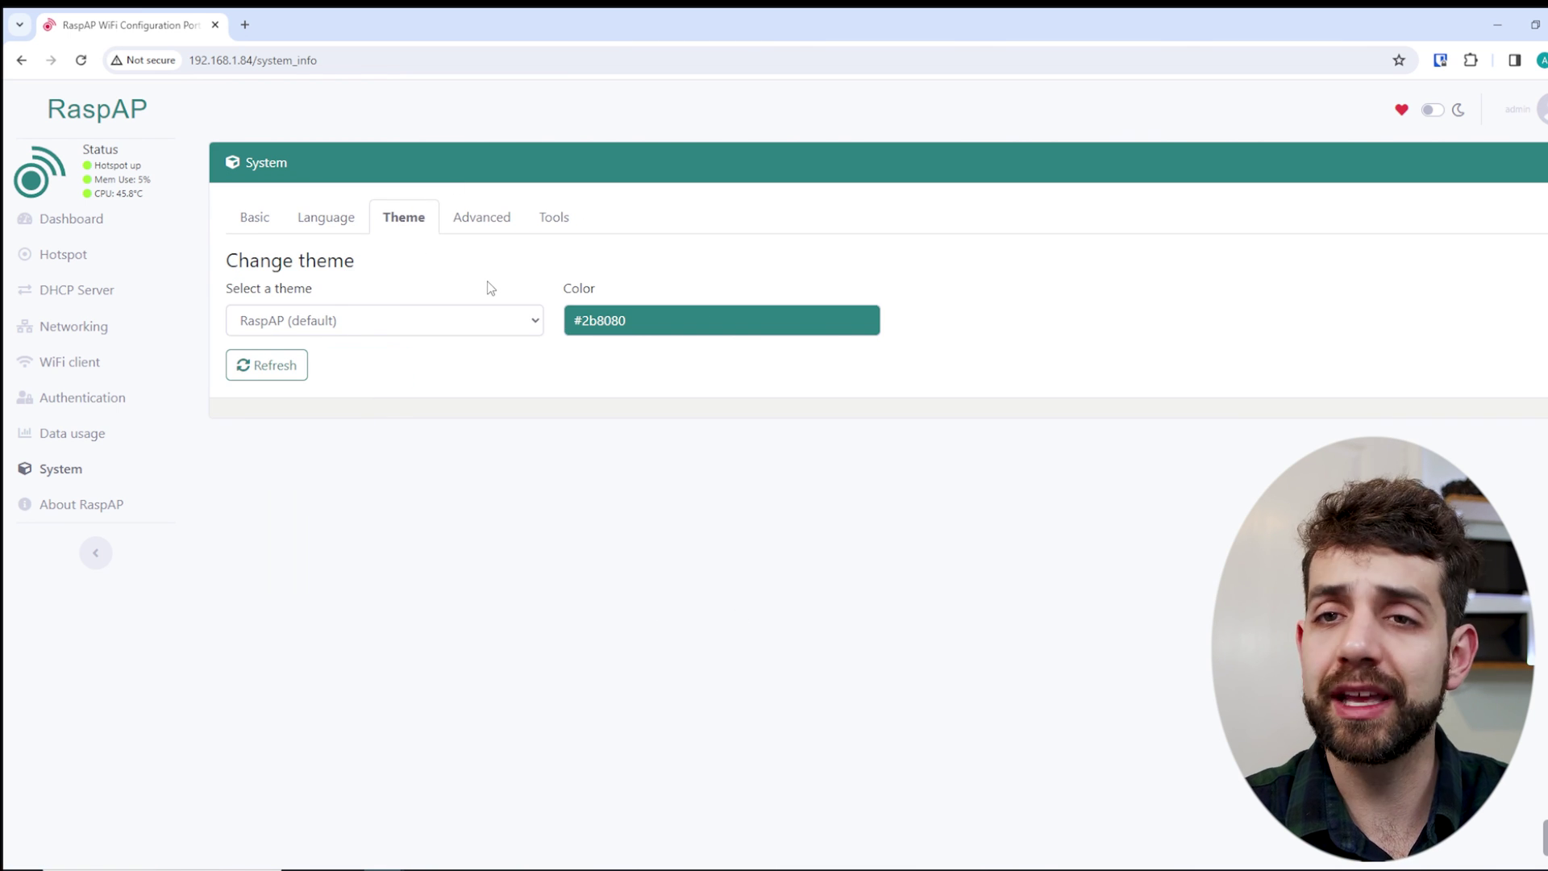
{"action": "left_click", "coordinate": [494, 219]}
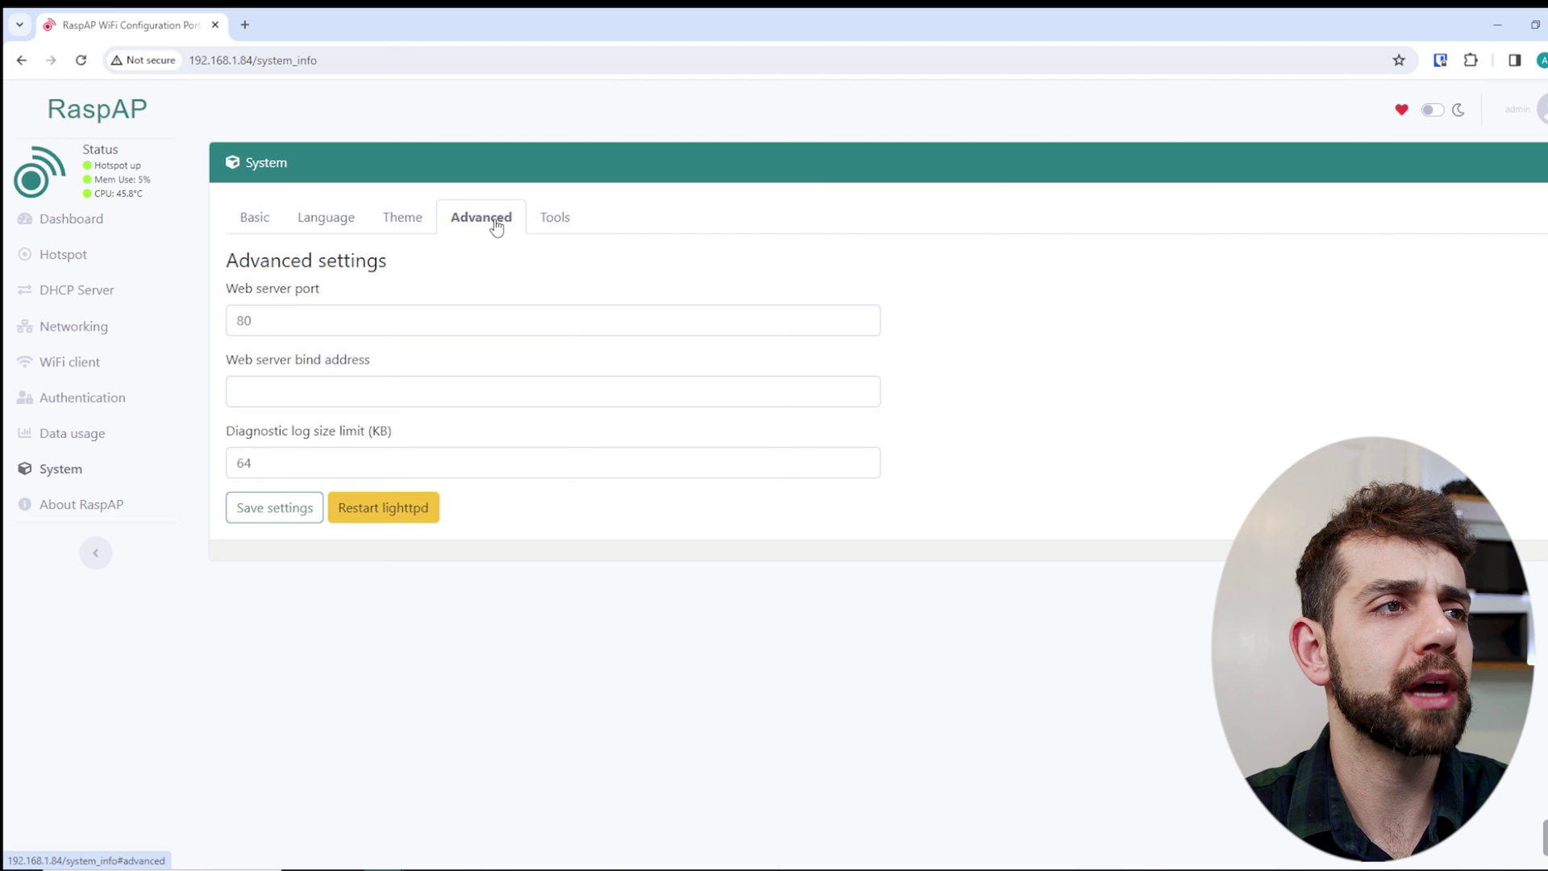
{"action": "left_click", "coordinate": [566, 213]}
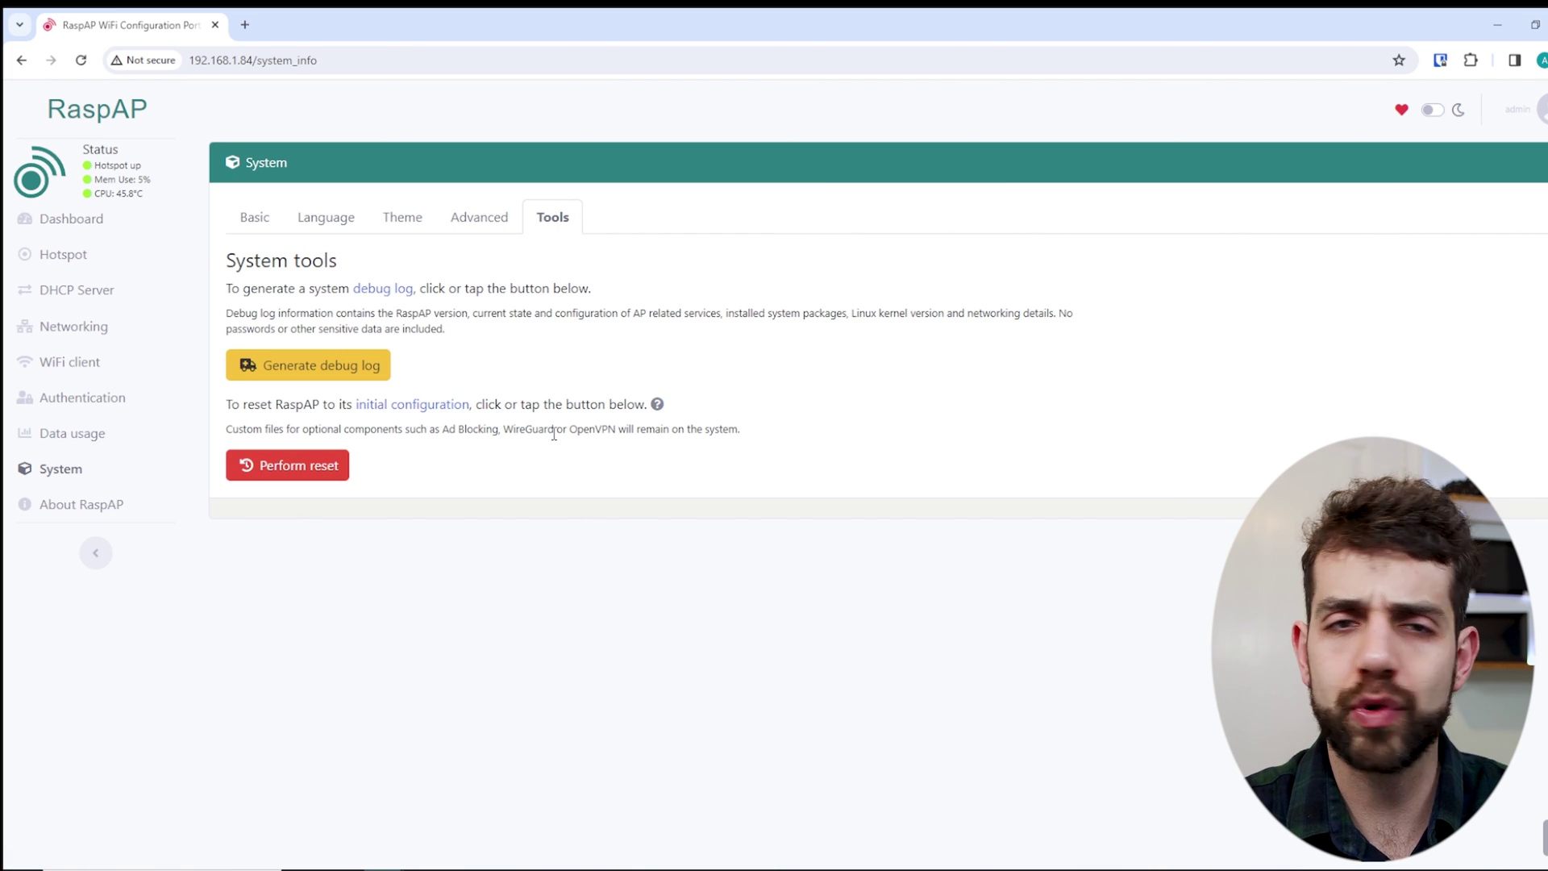